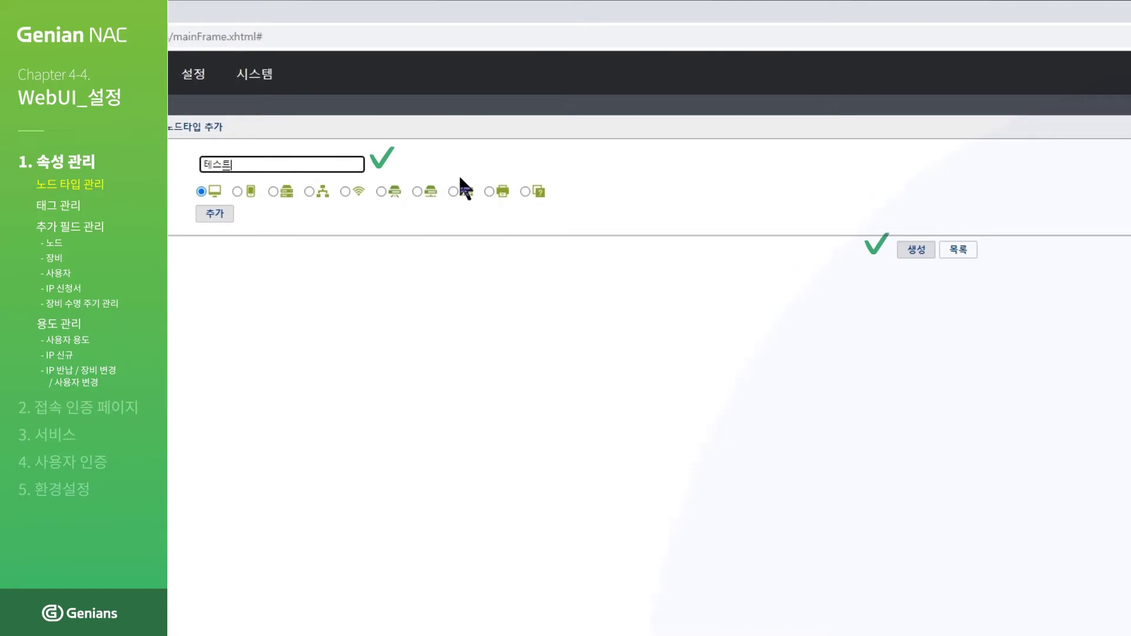
Step: Create the 테스트 node type and return to the node type list
click(921, 254)
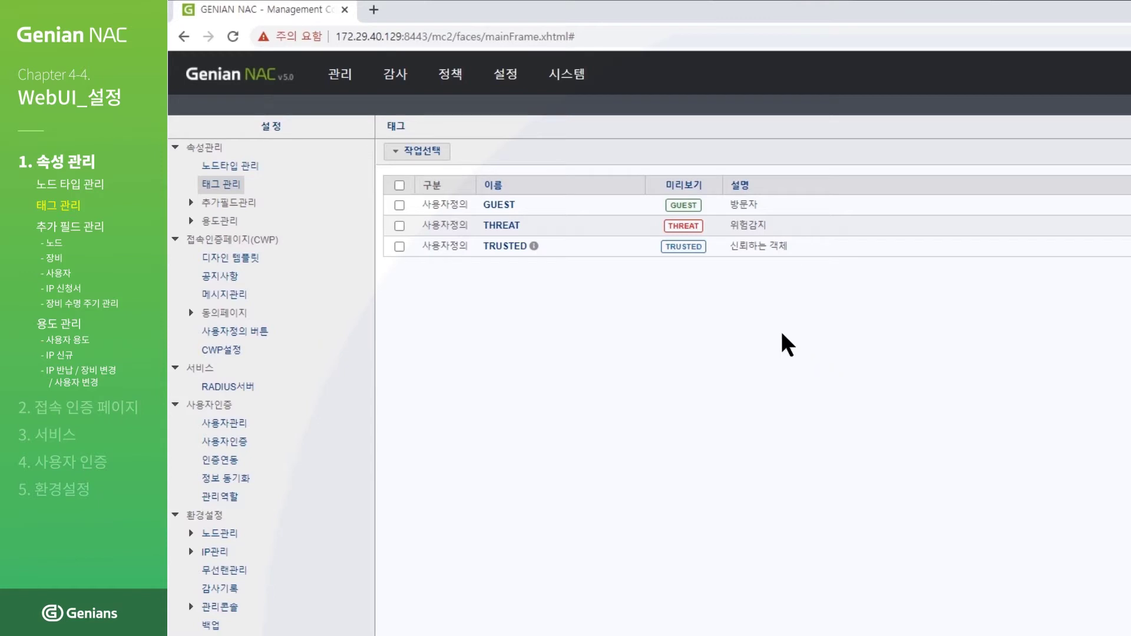
mouse_move(504, 80)
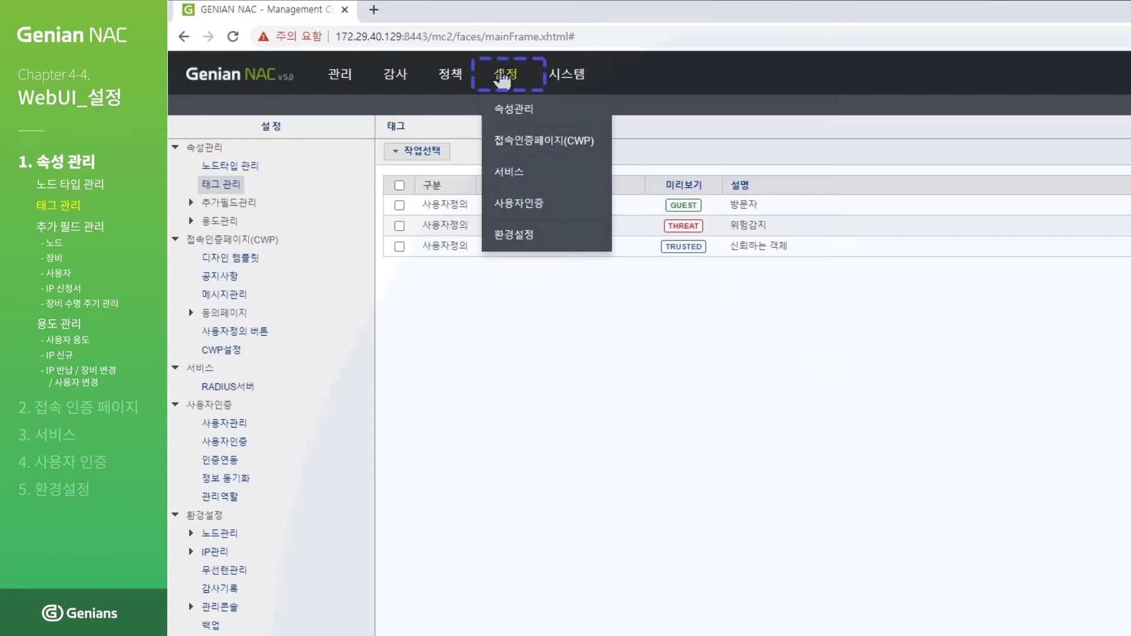
click(514, 109)
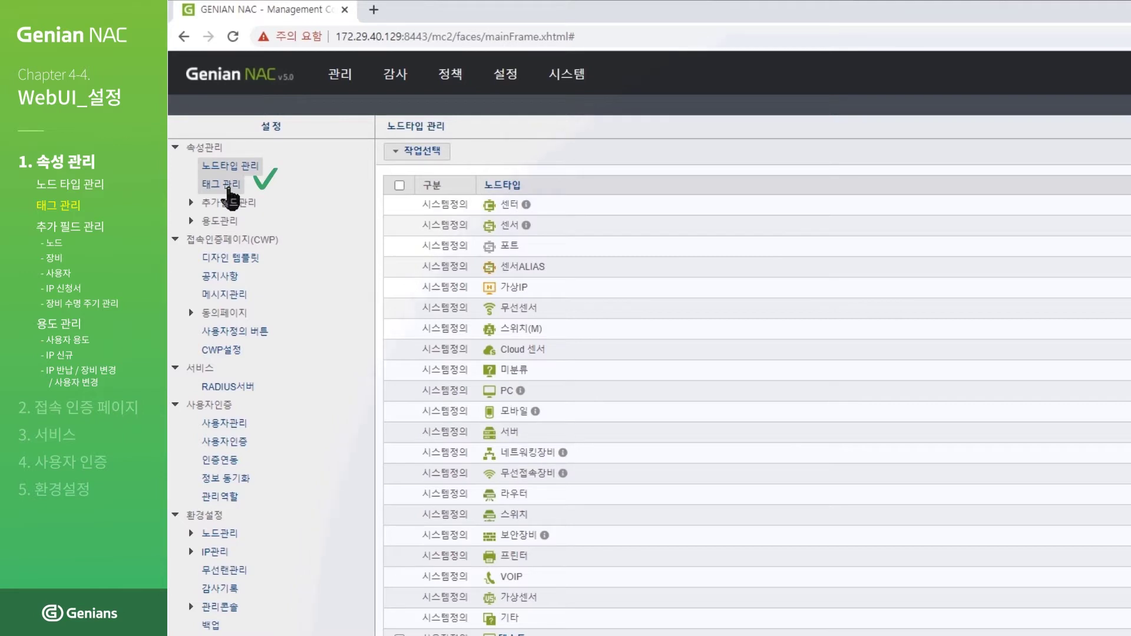
Step: Add a tag named 태그생성테스트 with colour 3b9ee7 and an unlimited (무제한) validity period
click(229, 188)
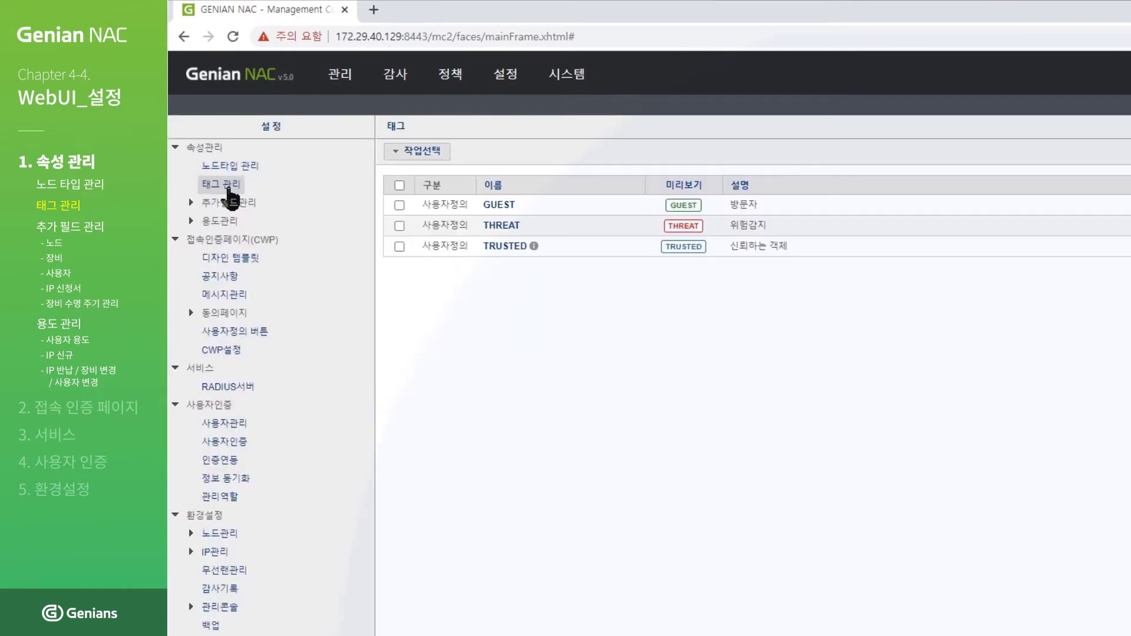
click(426, 153)
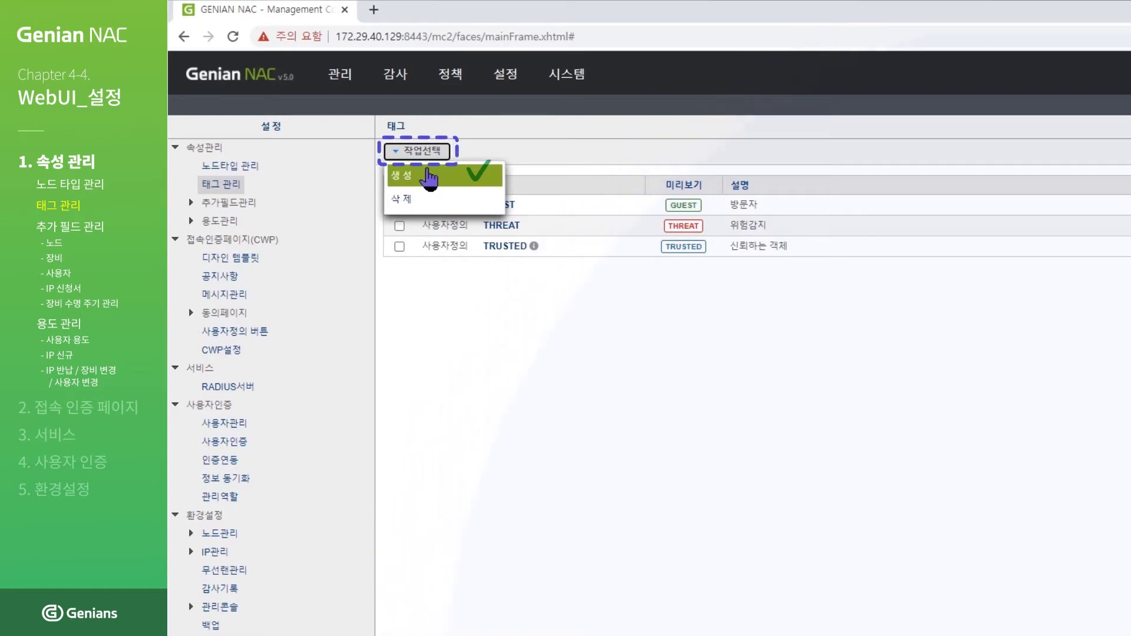
click(430, 177)
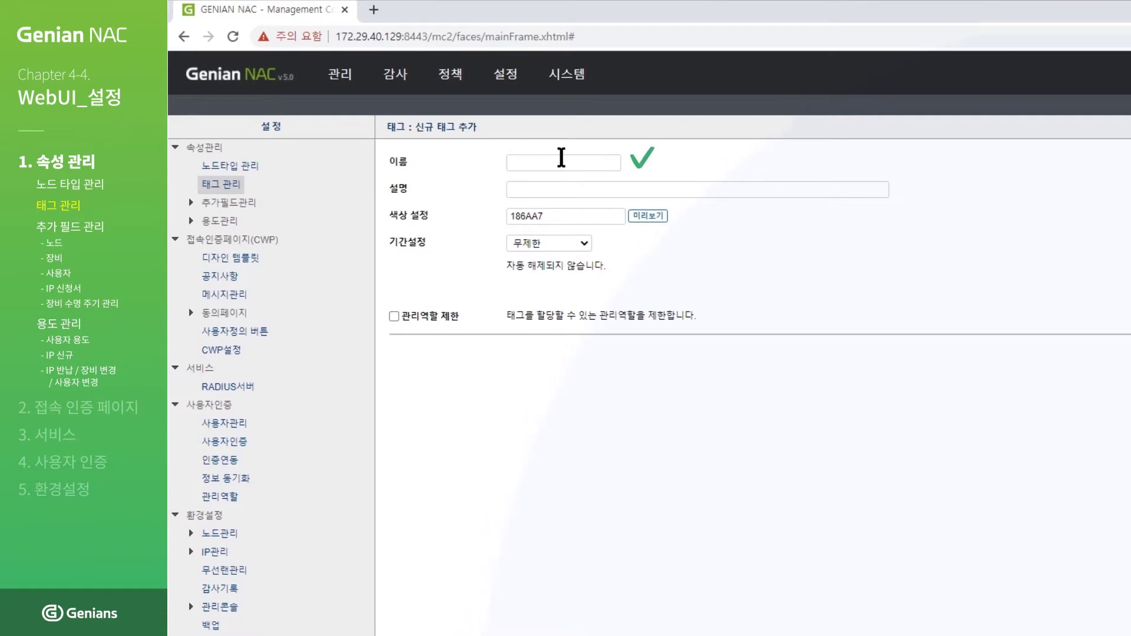
click(593, 157)
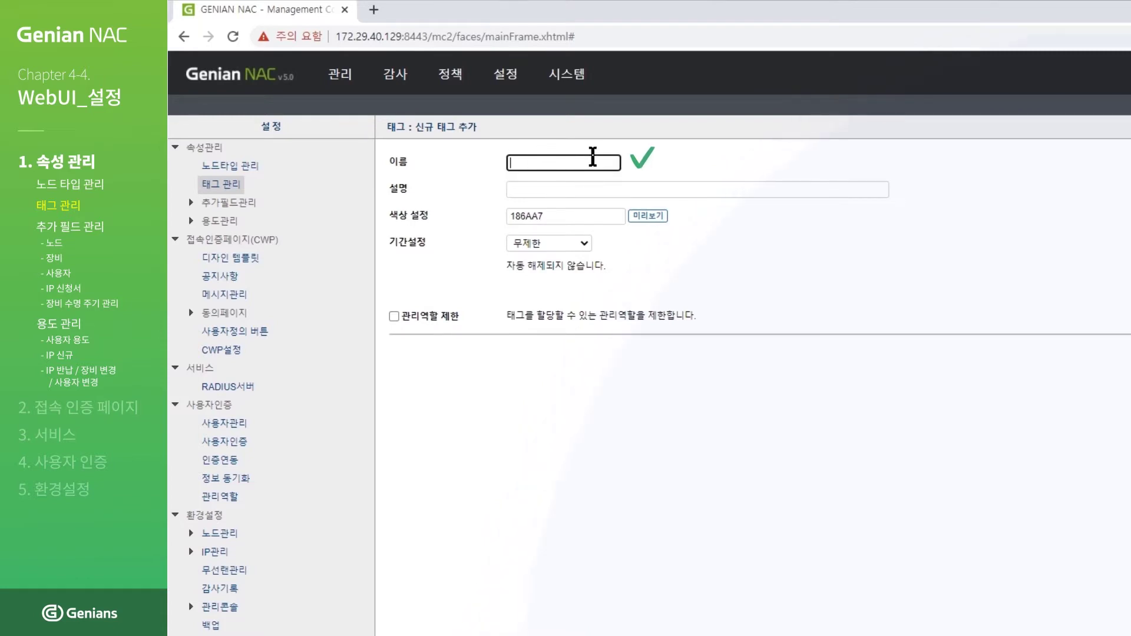
text(ㅌ그생ㅅㅓㅇ테스트)
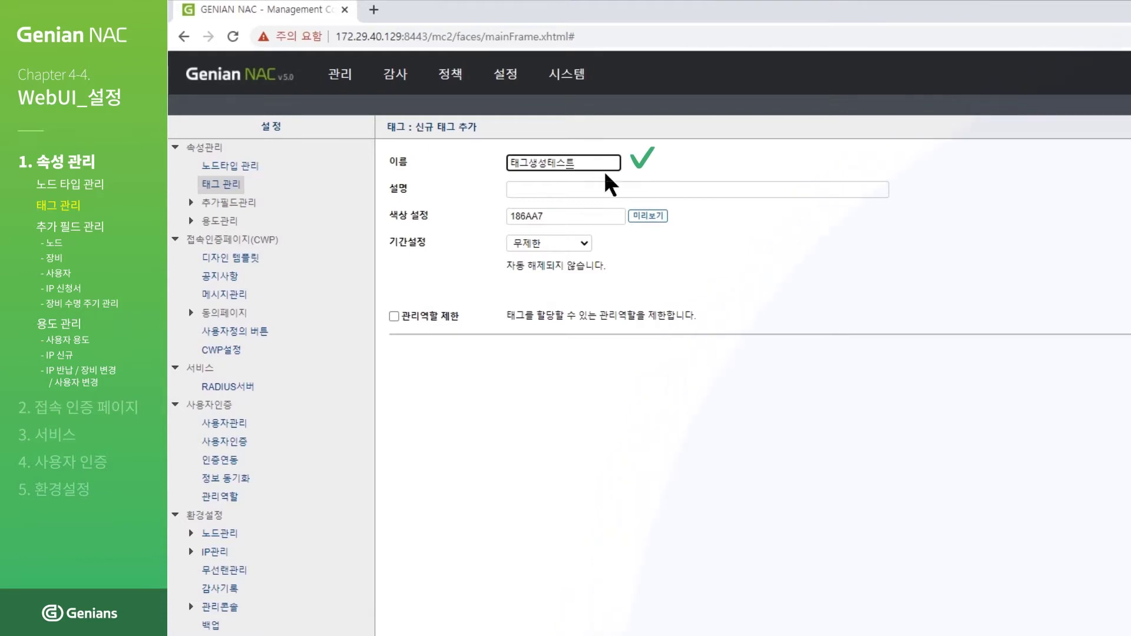
click(649, 215)
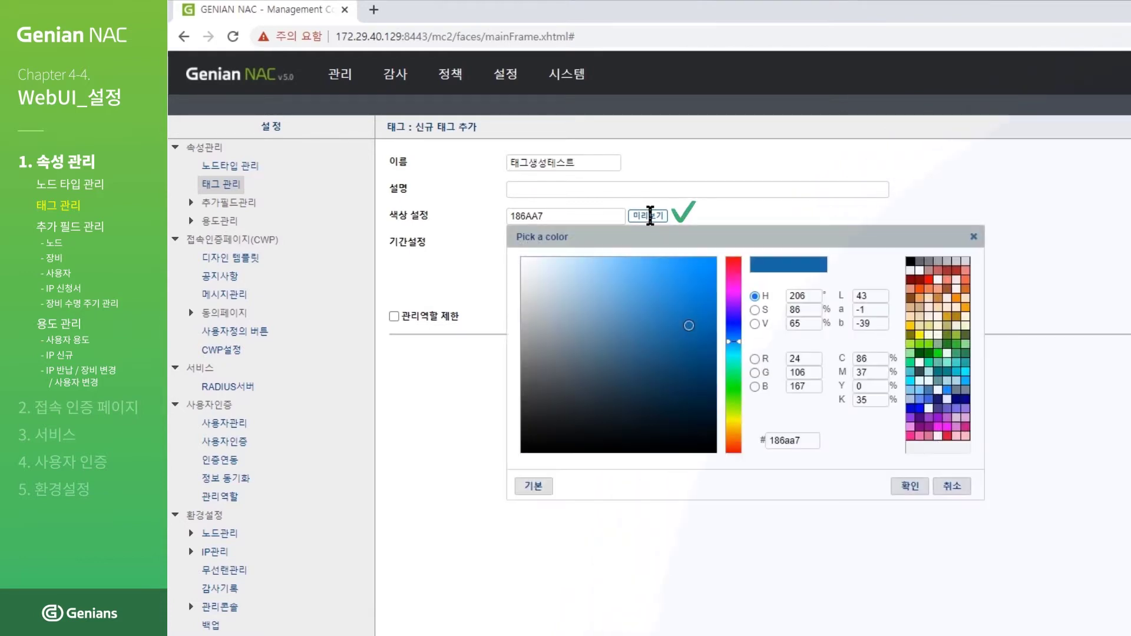
click(667, 276)
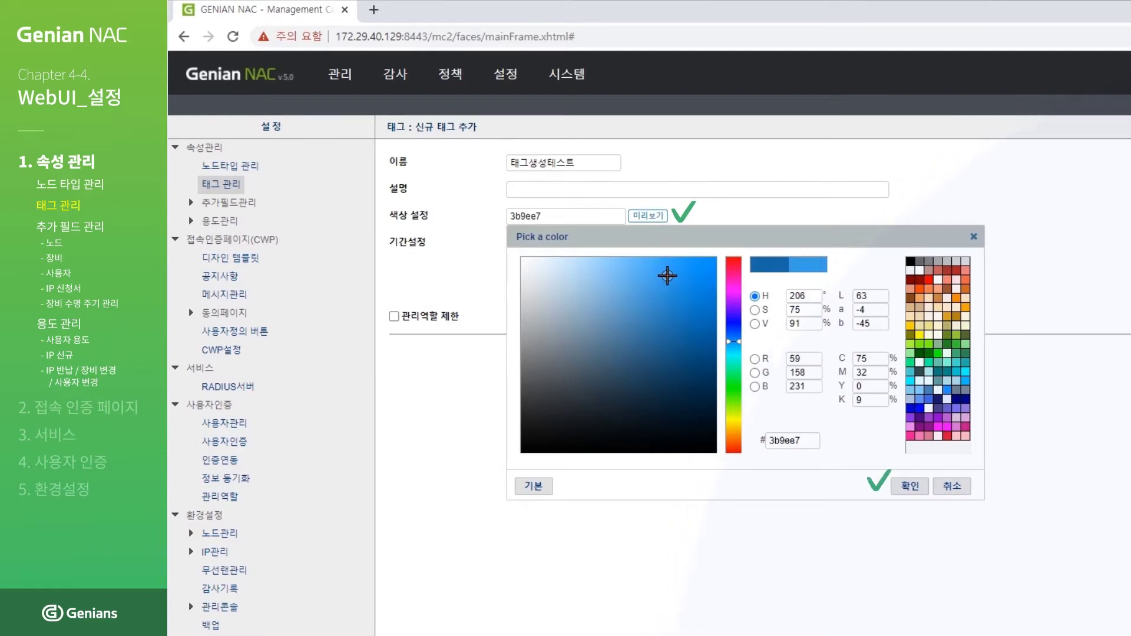
click(918, 487)
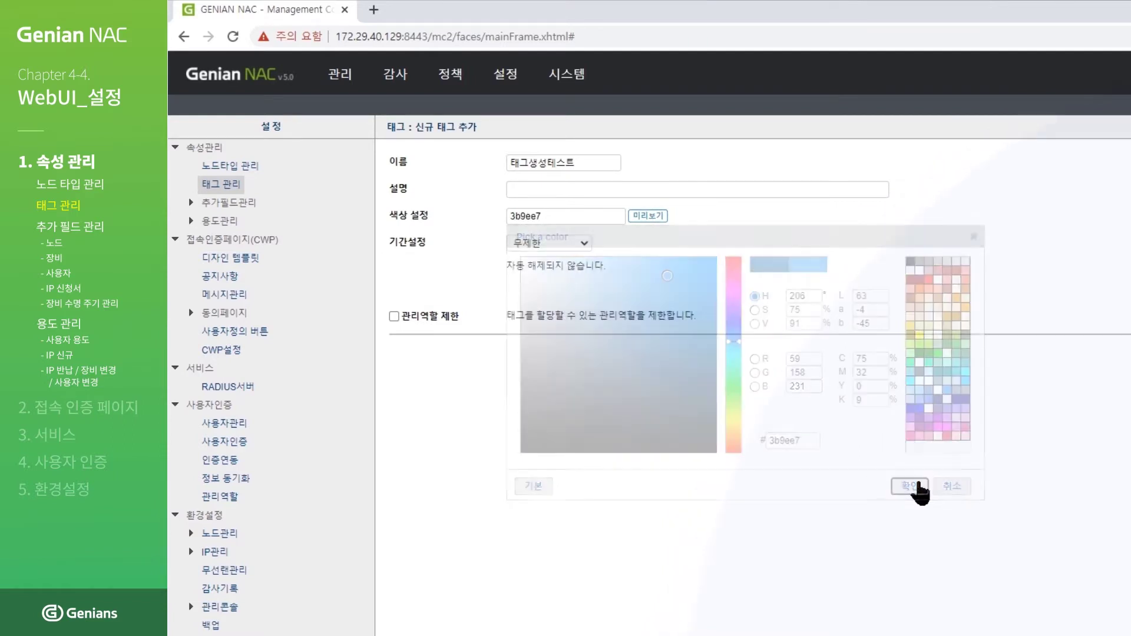
click(582, 244)
click(582, 260)
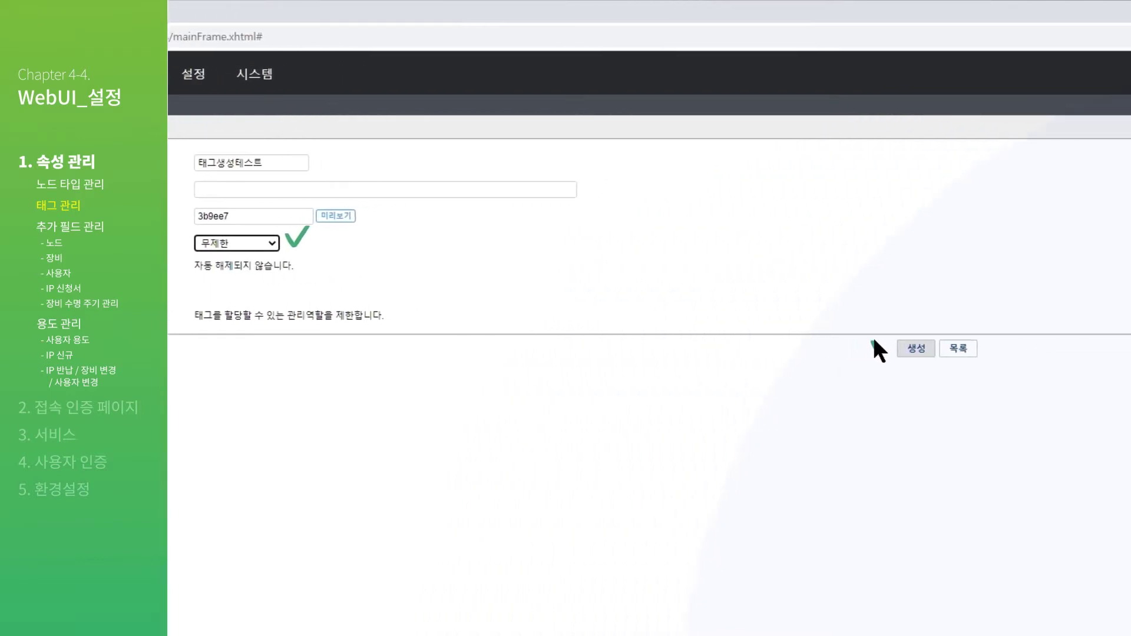
click(917, 348)
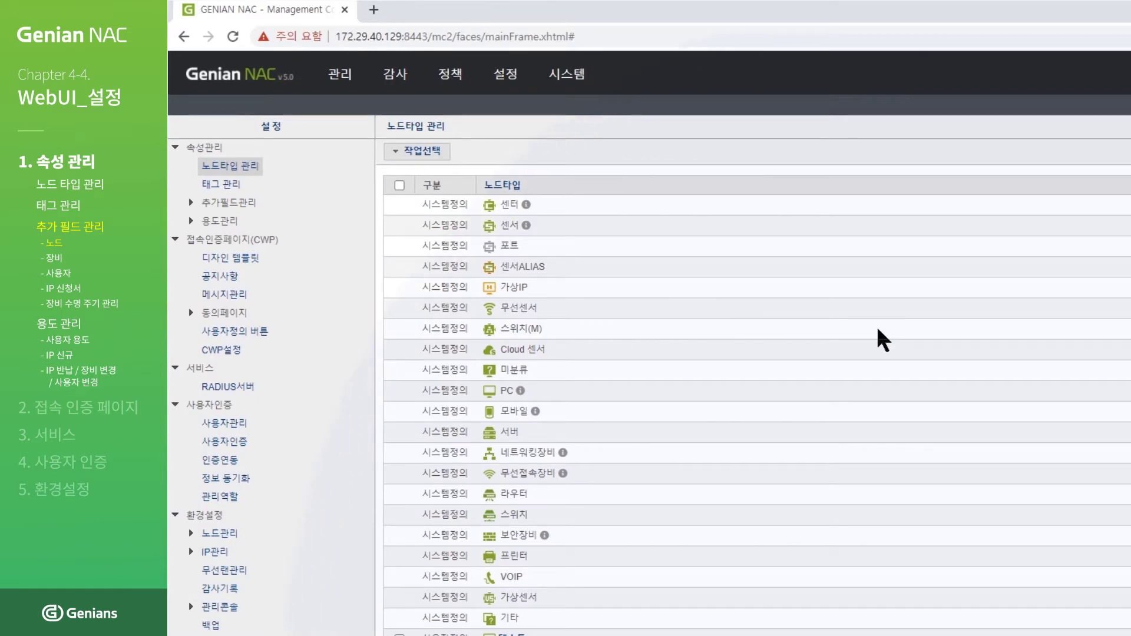
Step: Go to 추가필드관리 > 노드 and start a new node additional field
click(506, 75)
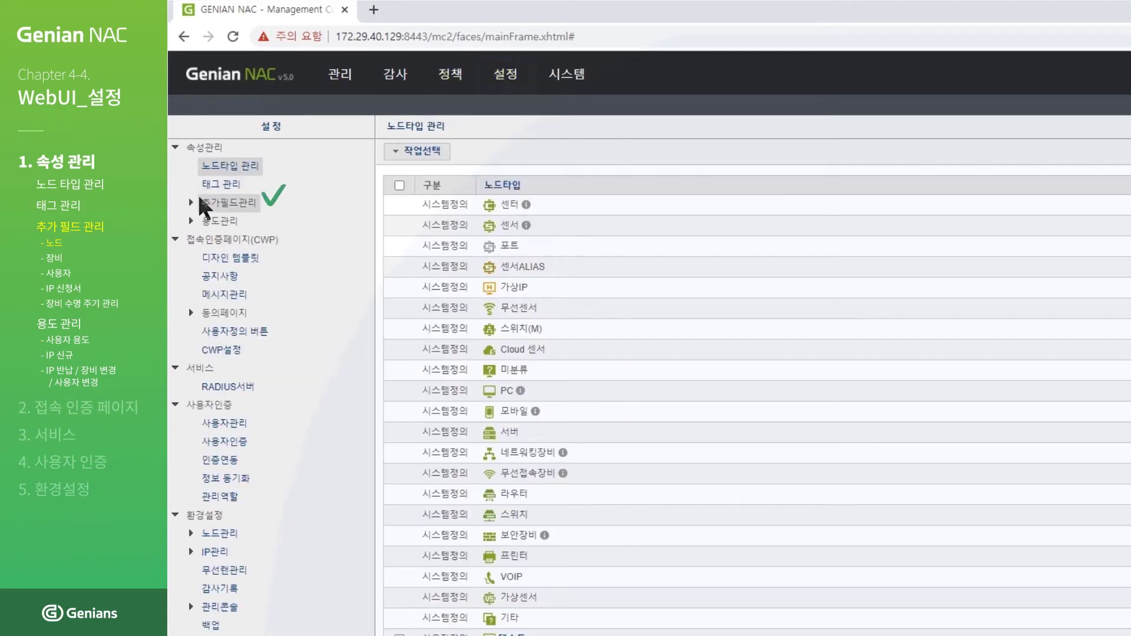
click(190, 203)
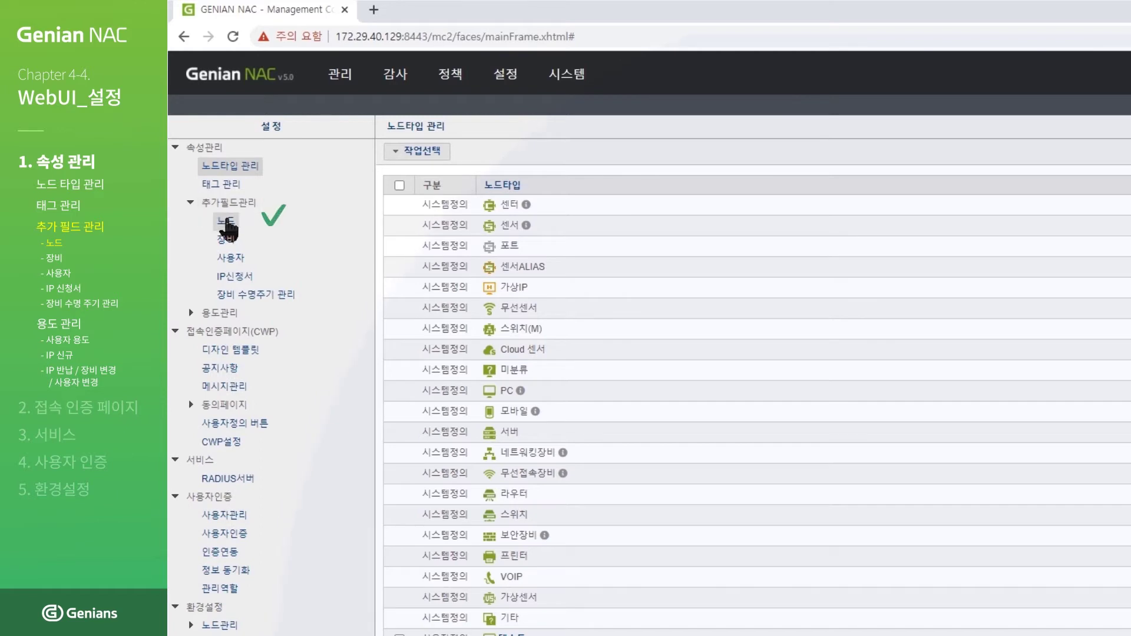
click(227, 223)
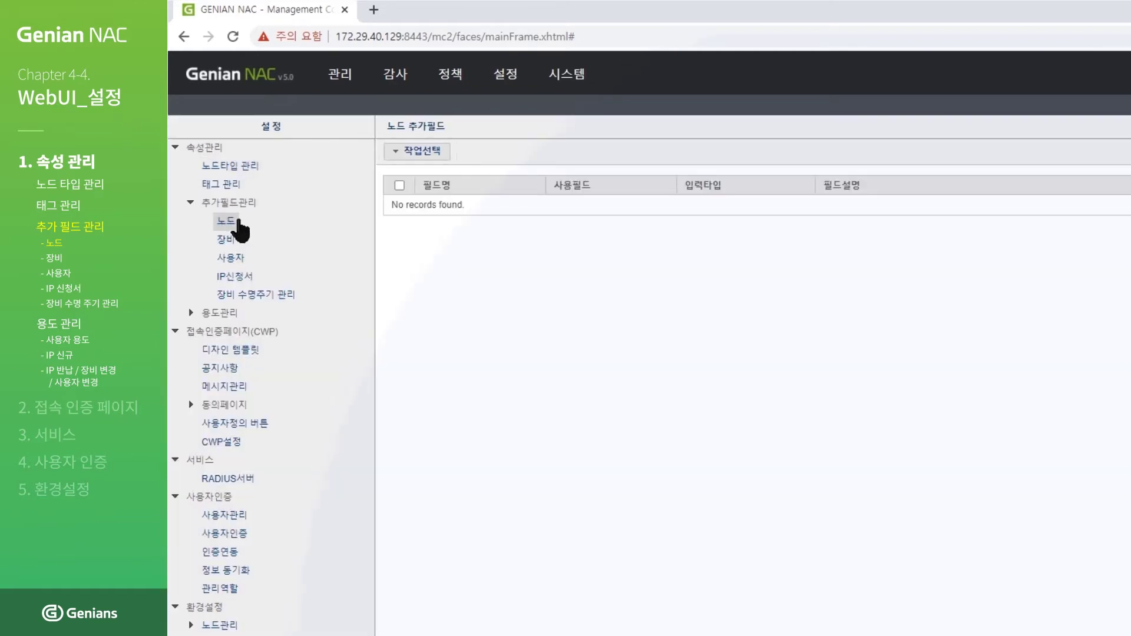
click(432, 154)
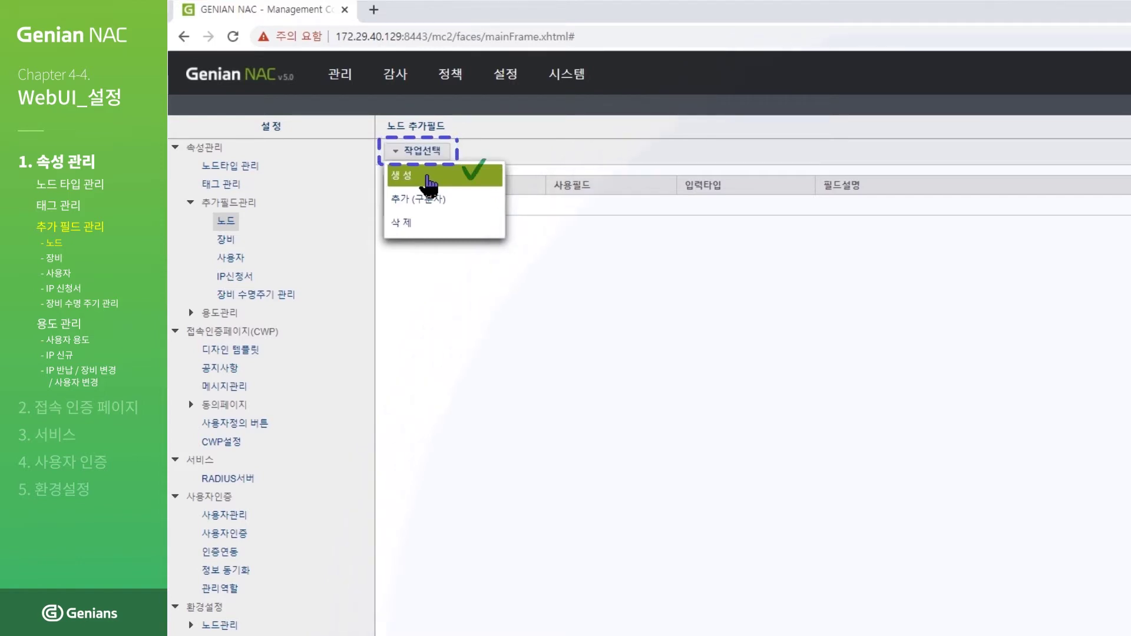
click(430, 184)
Step: Create field 추가필드 생성 테스트 on NL_CUSTOM01 with 문자열입력 input type
click(592, 165)
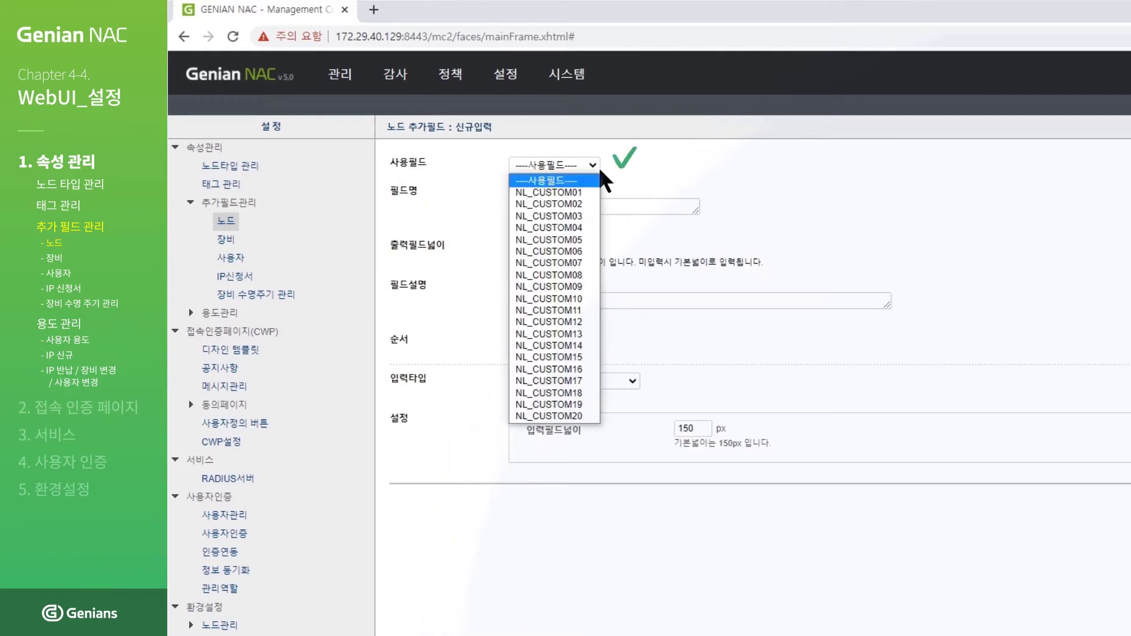
click(592, 193)
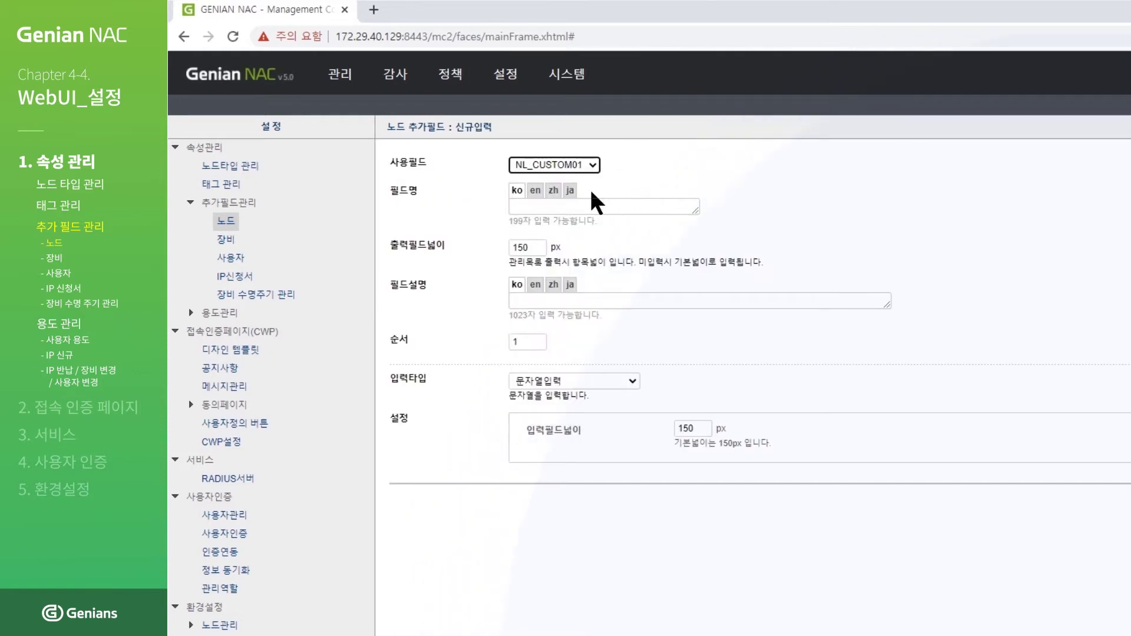
click(653, 206)
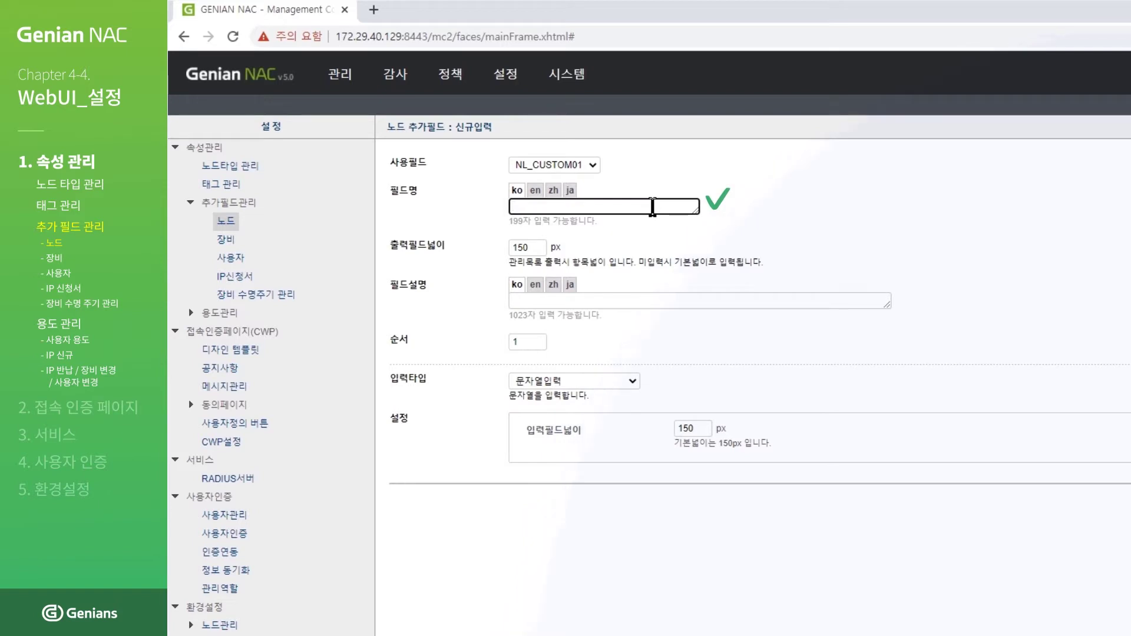
text(추가필드 생ㅅ성 테스트)
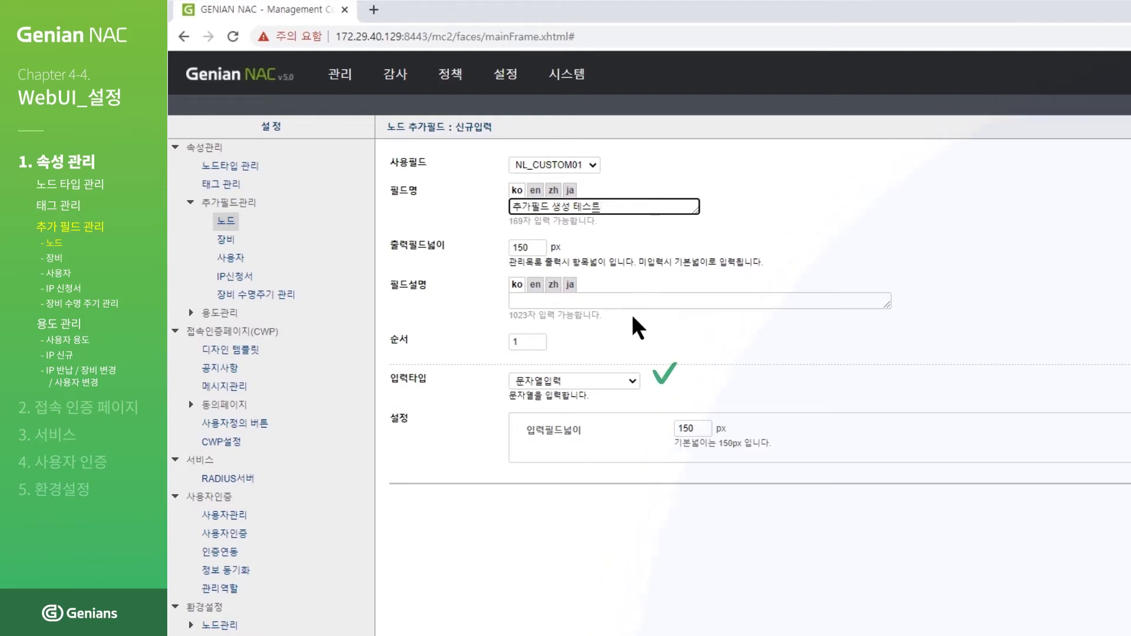
click(633, 381)
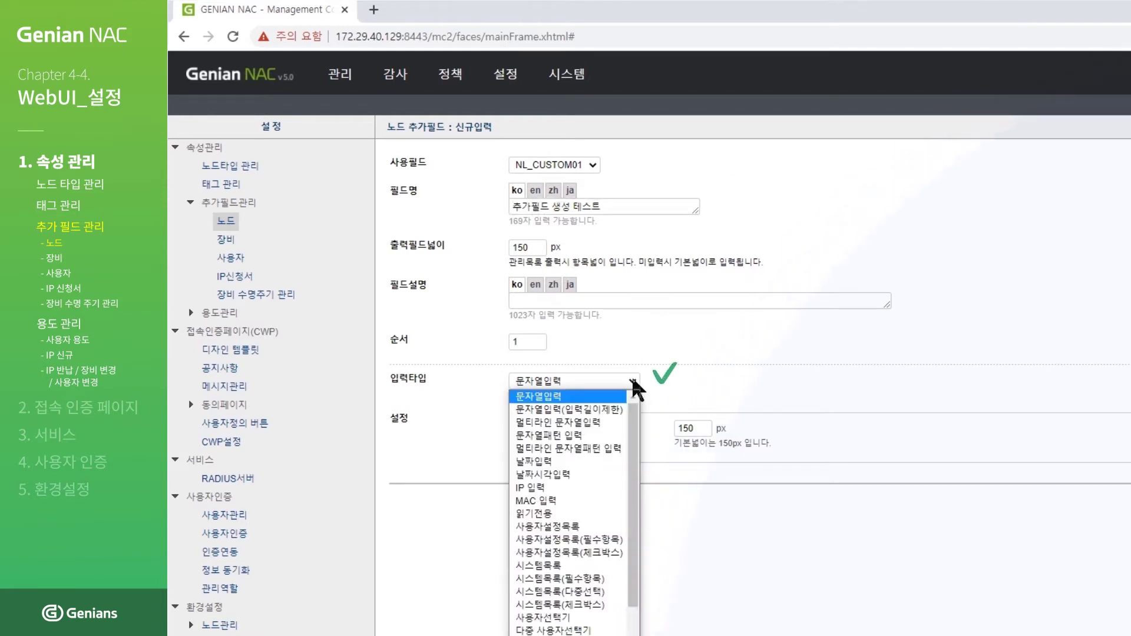
click(633, 381)
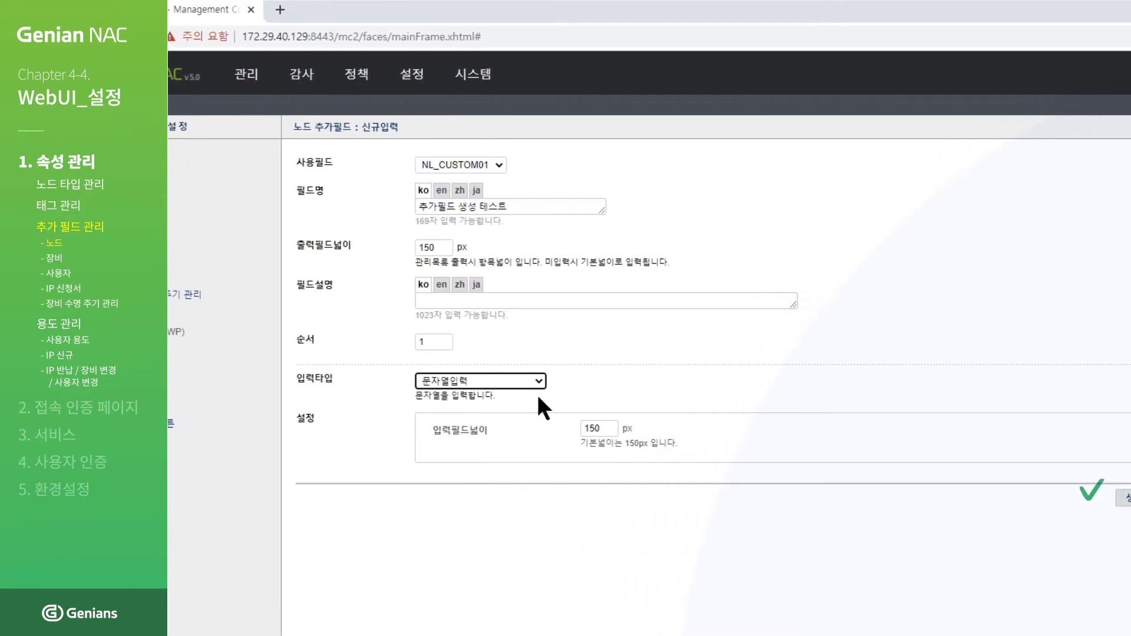
click(994, 500)
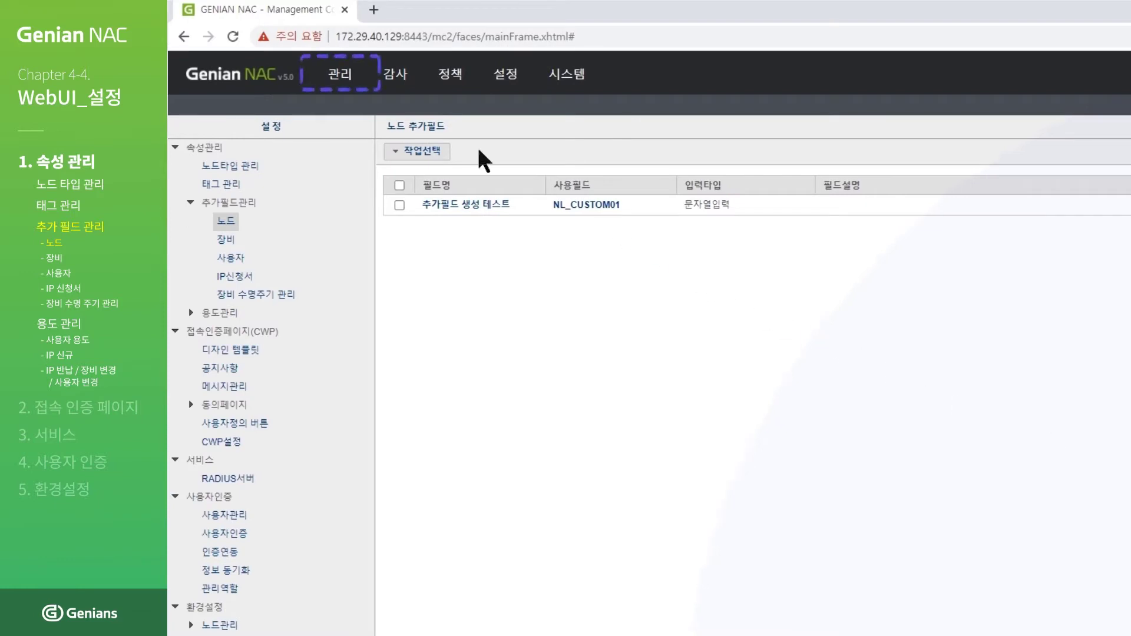
click(340, 75)
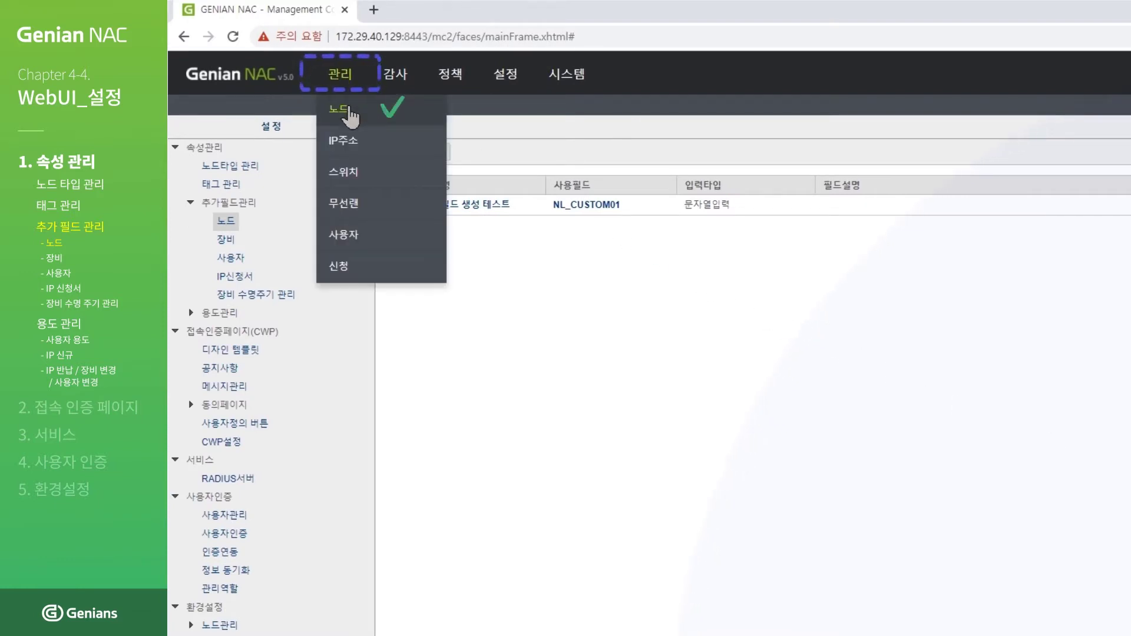
Step: Save 테스트 in node 172.29.40.141's 추가필드 생성 테스트 field, then return to the node list
click(347, 111)
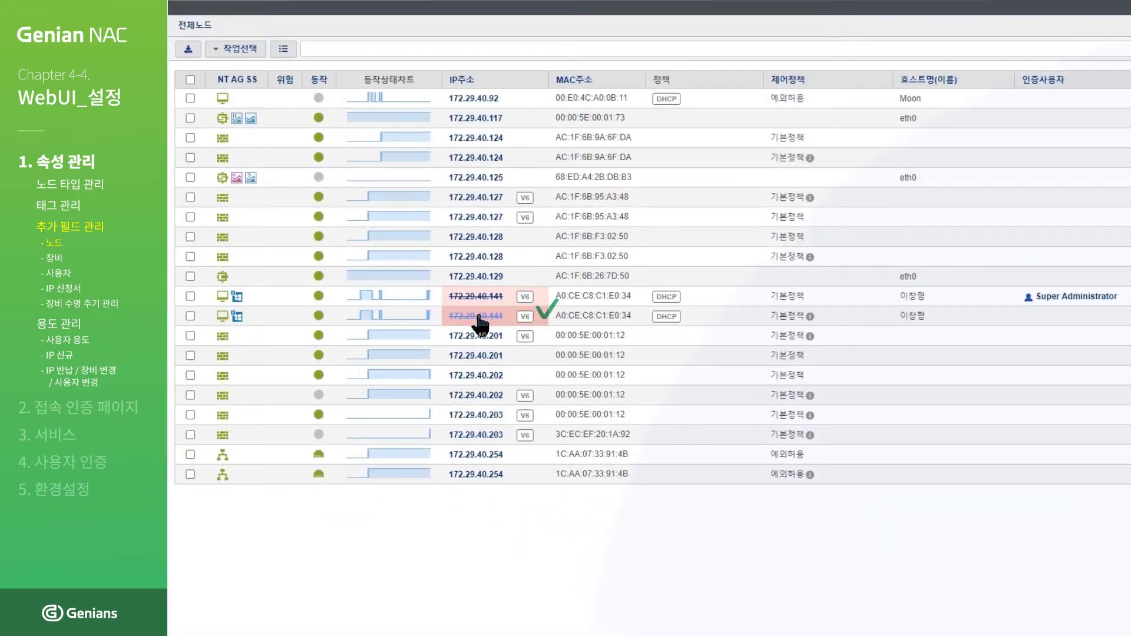
click(479, 317)
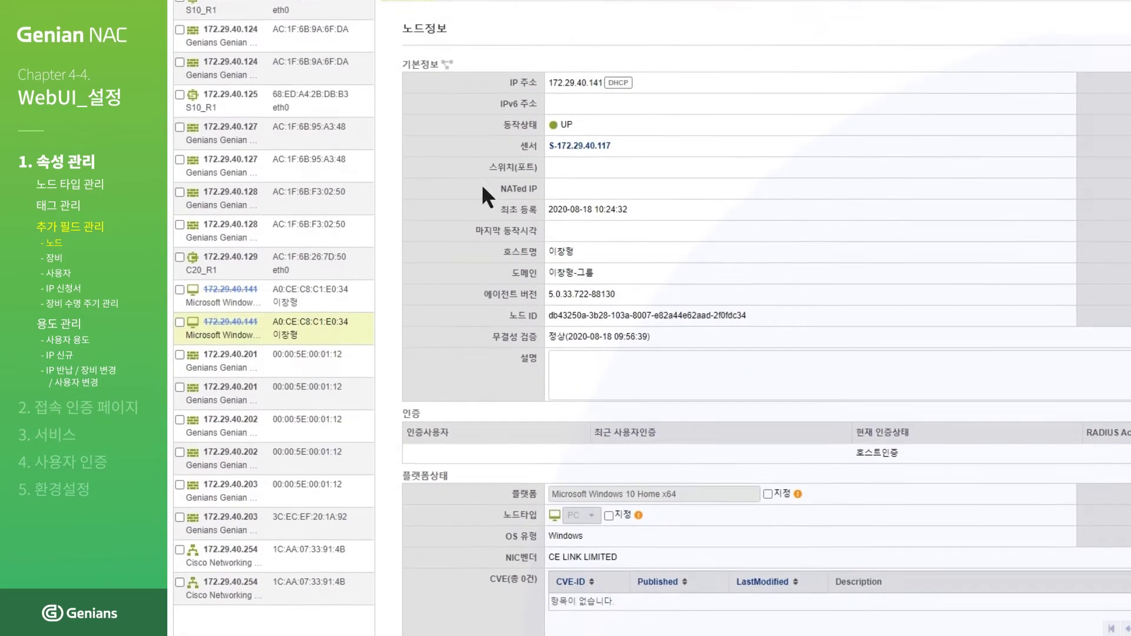
scroll(482, 188, down, 3)
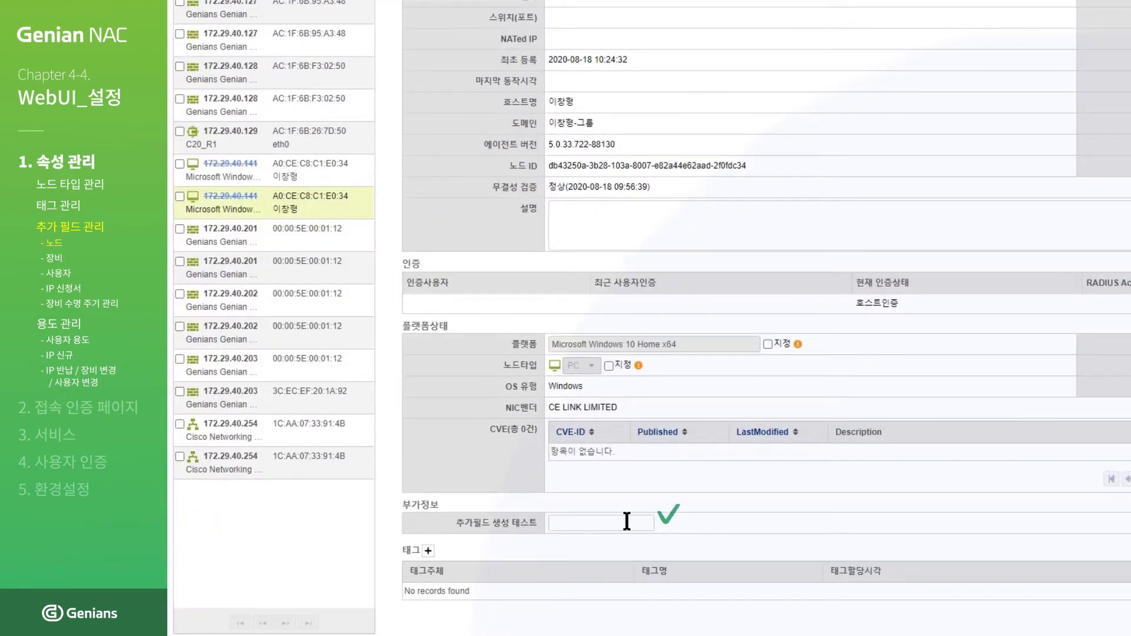
click(628, 523)
text(테스트)
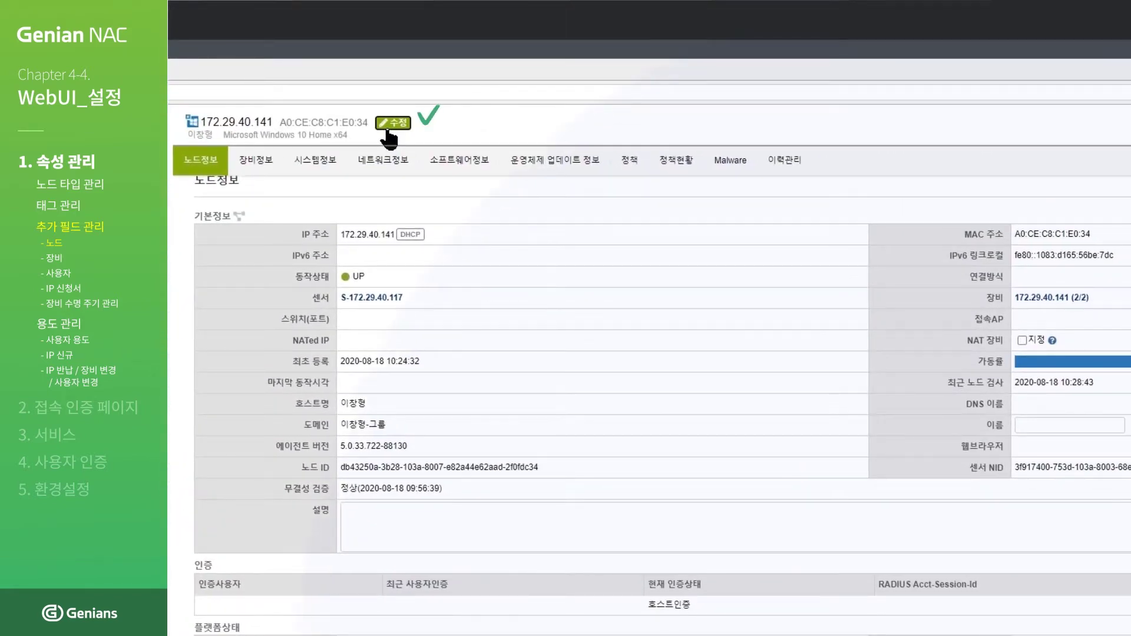
click(392, 124)
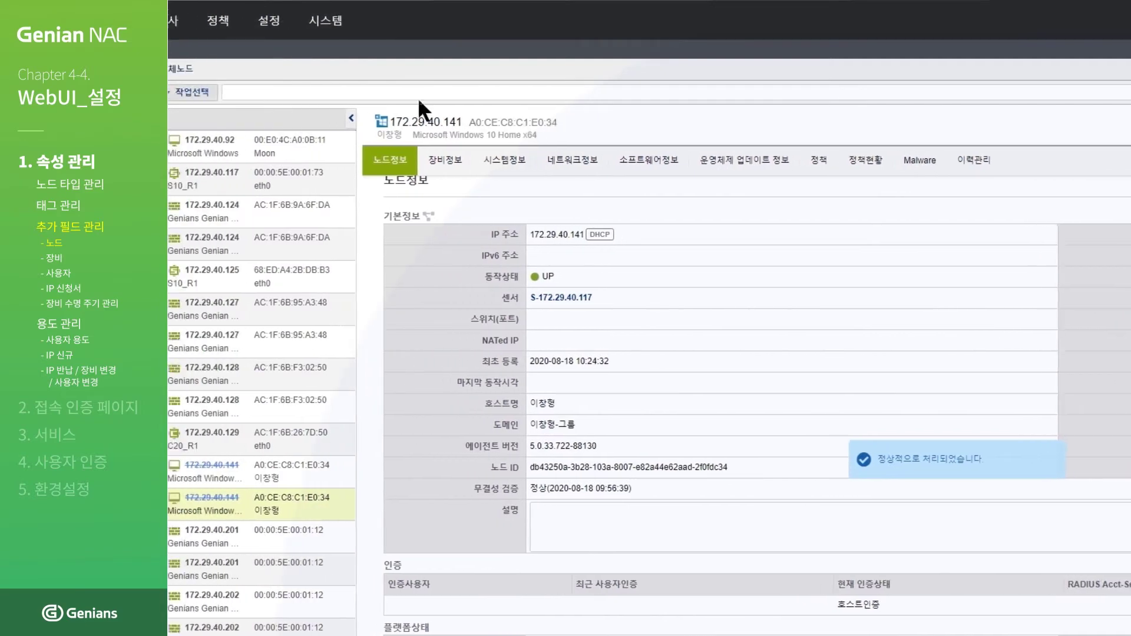
mouse_move(328, 31)
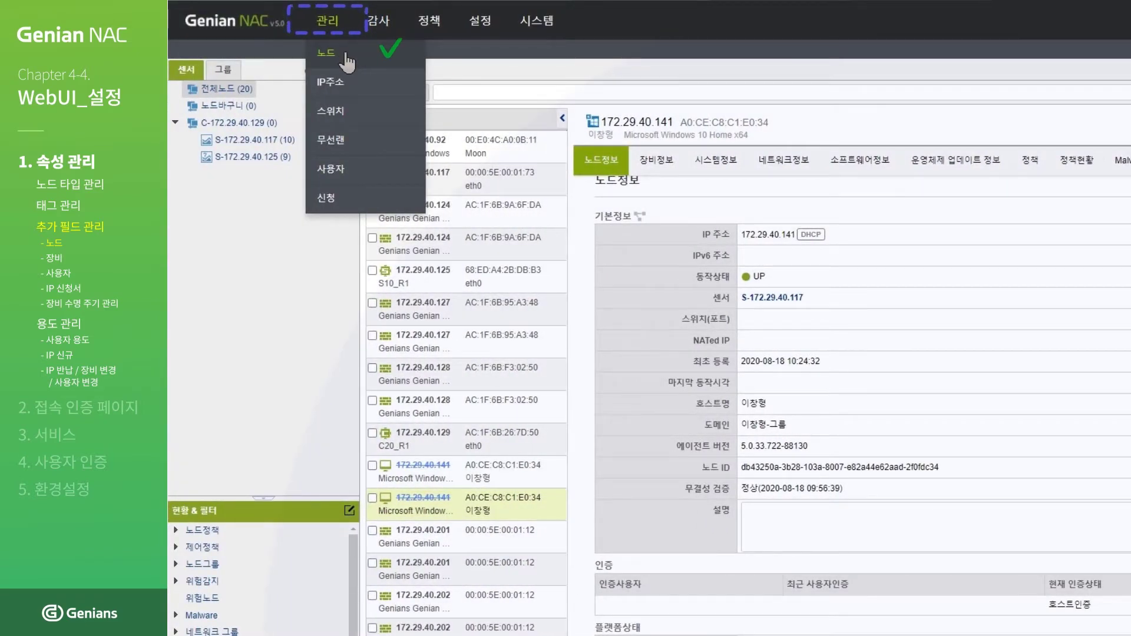
click(326, 53)
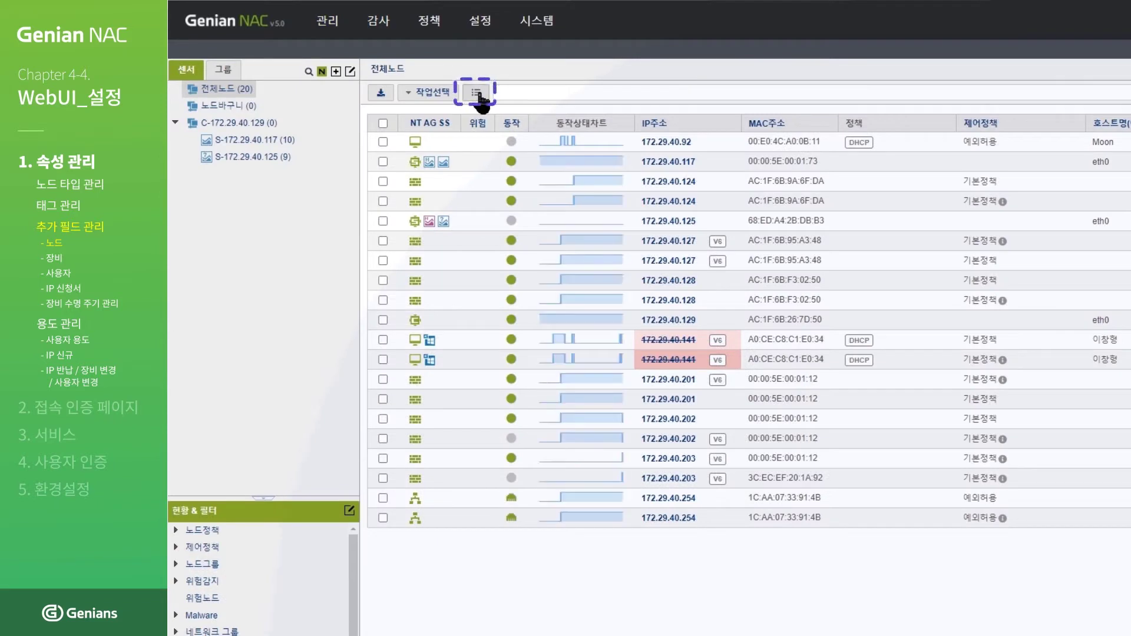
Step: Add the 추가필드 생성 테스트 column to the node view through 관리뷰 편집
click(479, 97)
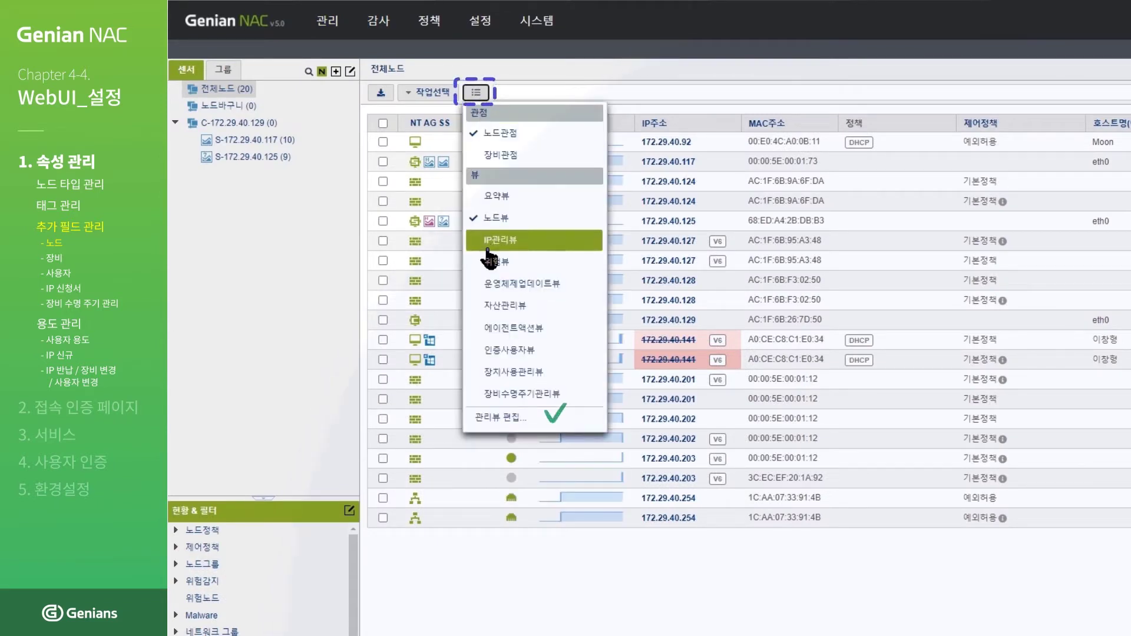
click(488, 416)
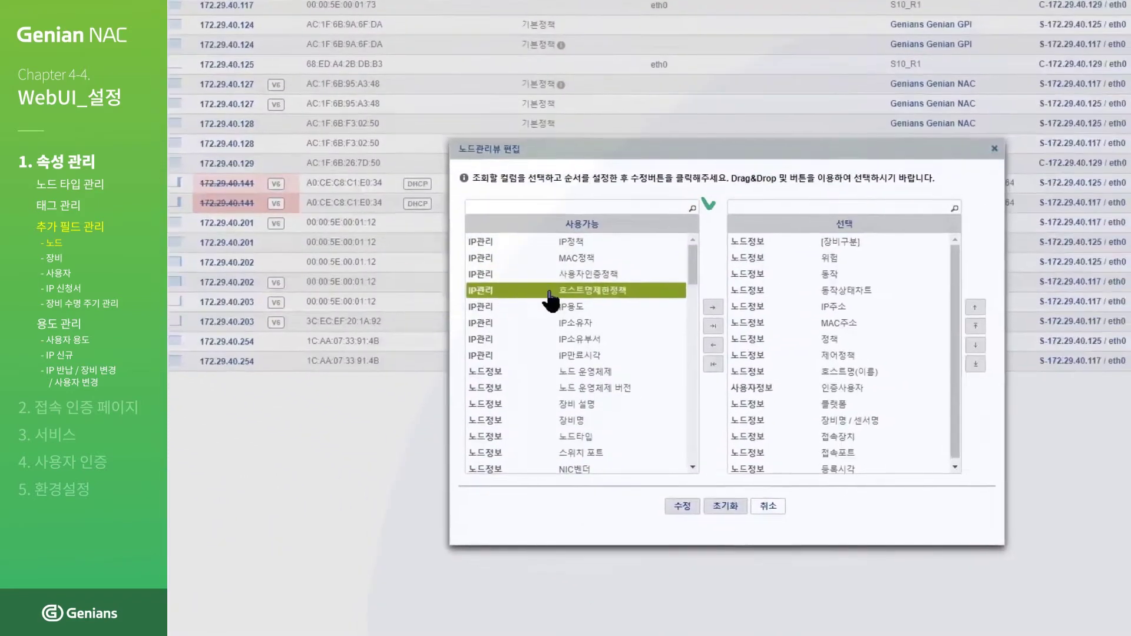
click(657, 210)
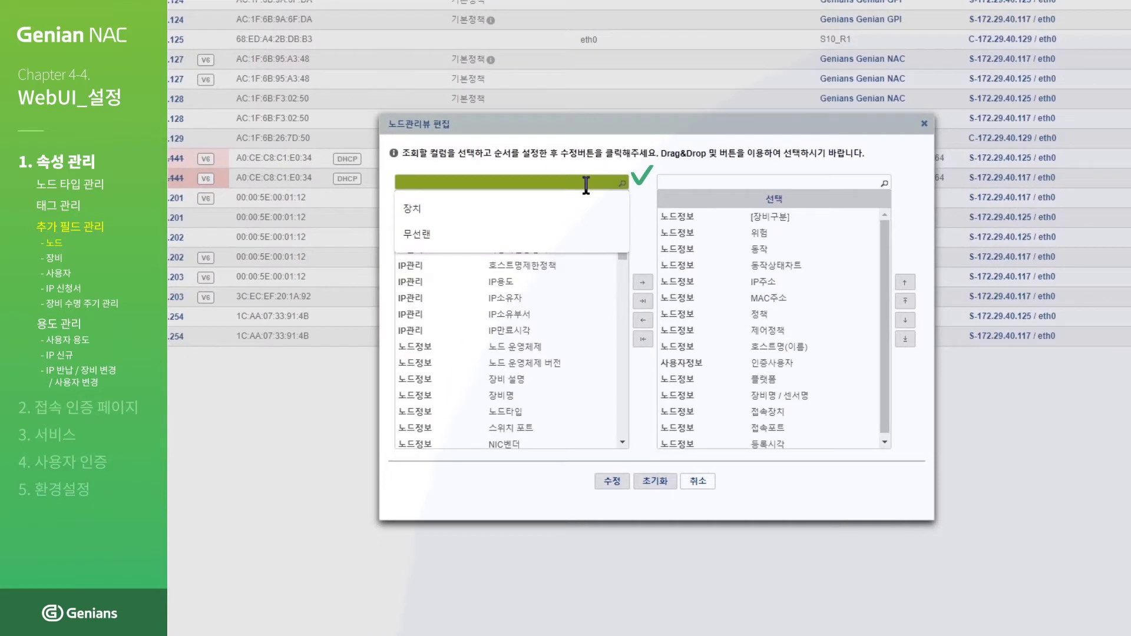
text(추가필)
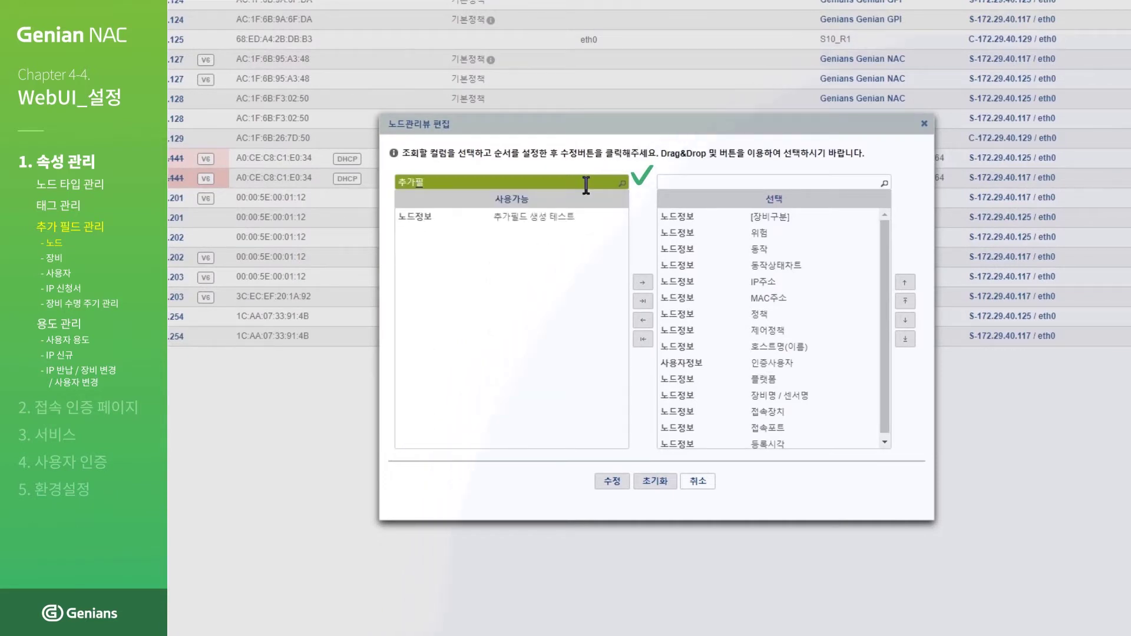
click(576, 217)
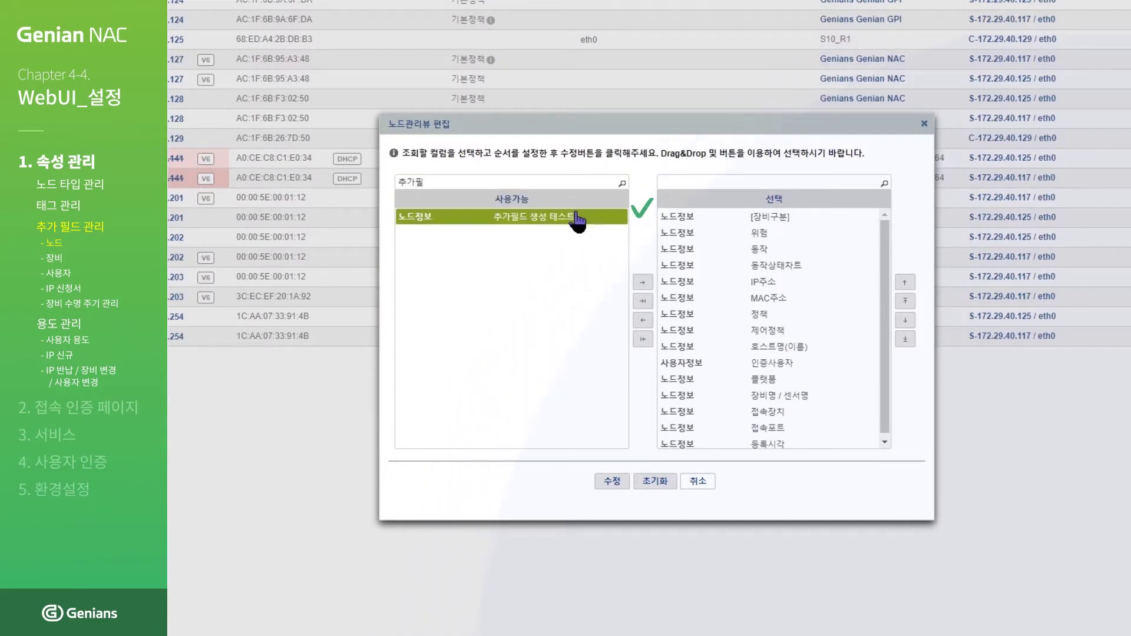
double_click(576, 218)
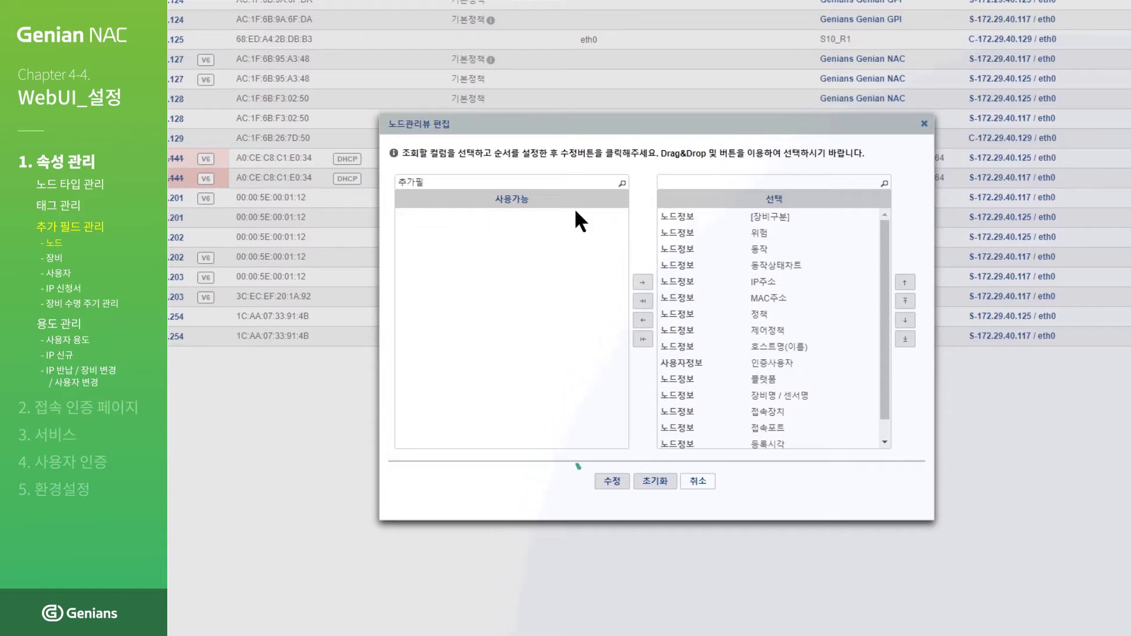
click(619, 484)
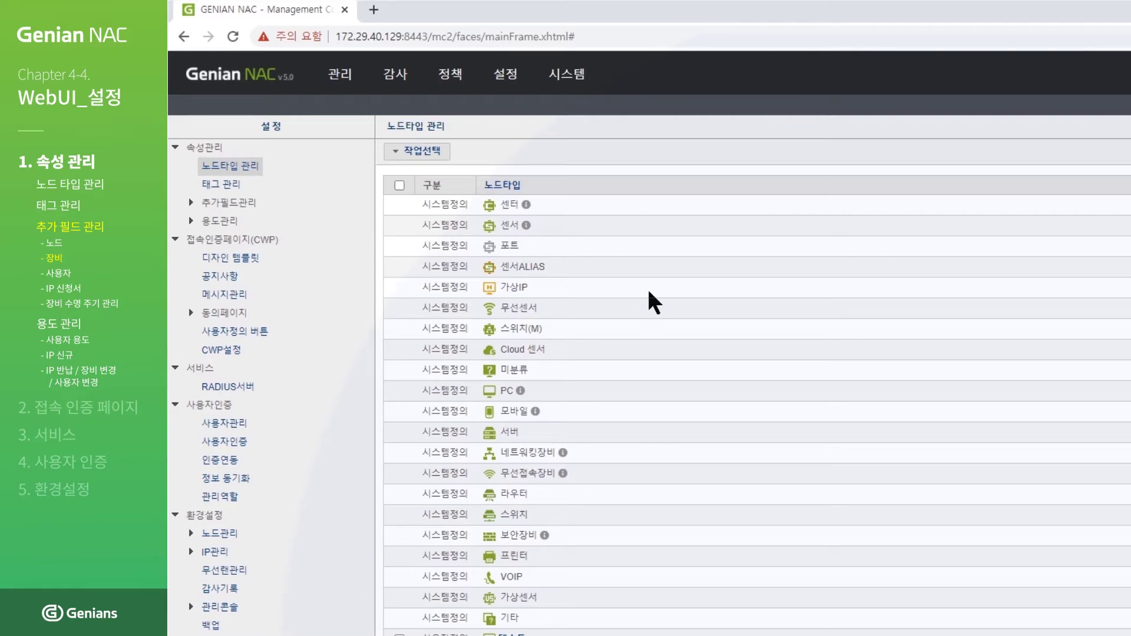
Step: Open the empty 장비 additional-fields page under 추가필드관리 and its 작업선택 actions
mouse_move(516, 84)
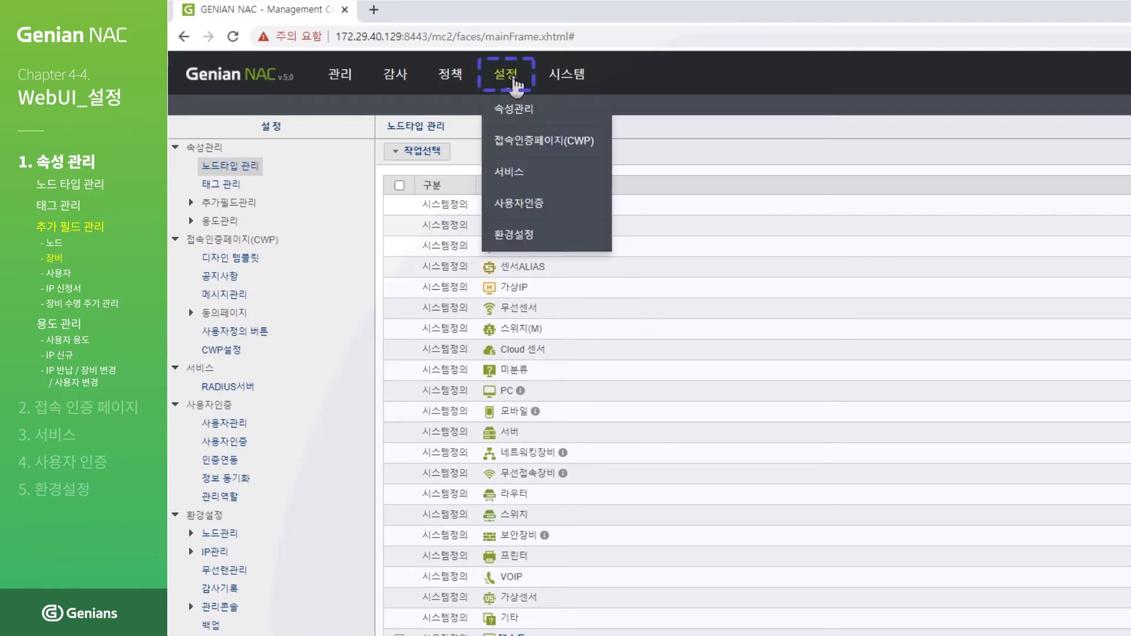
click(514, 109)
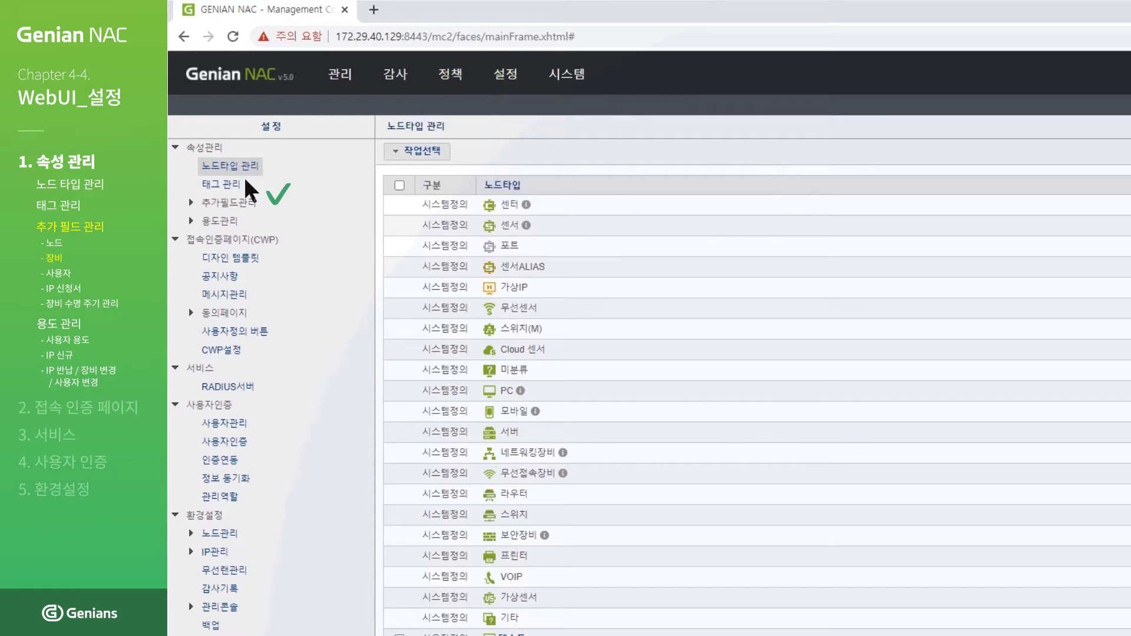
click(190, 203)
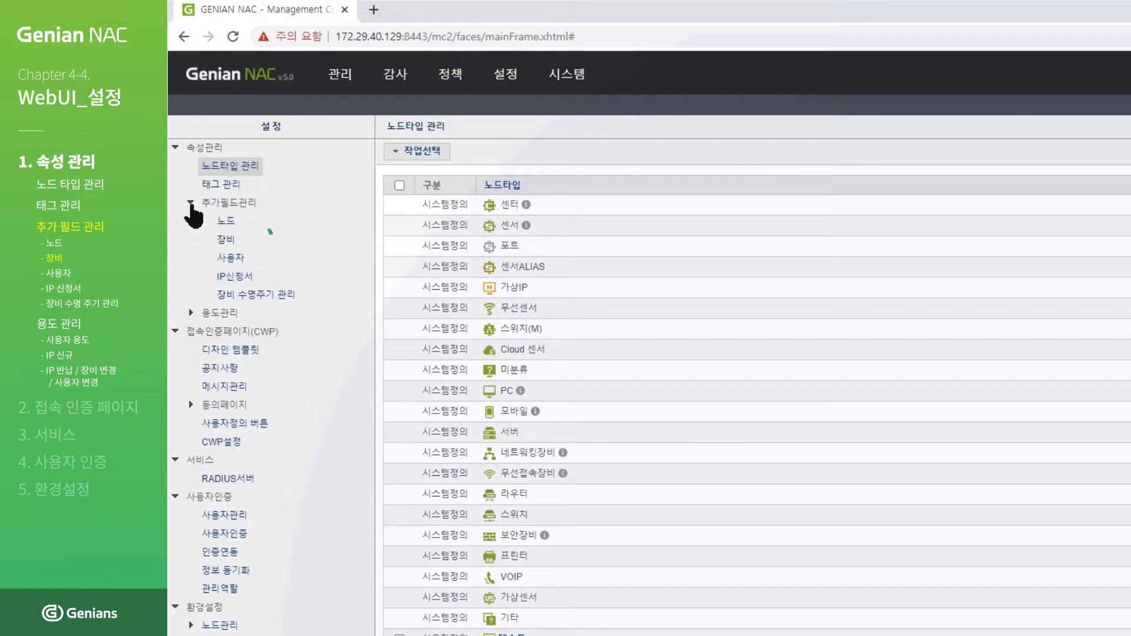
click(229, 243)
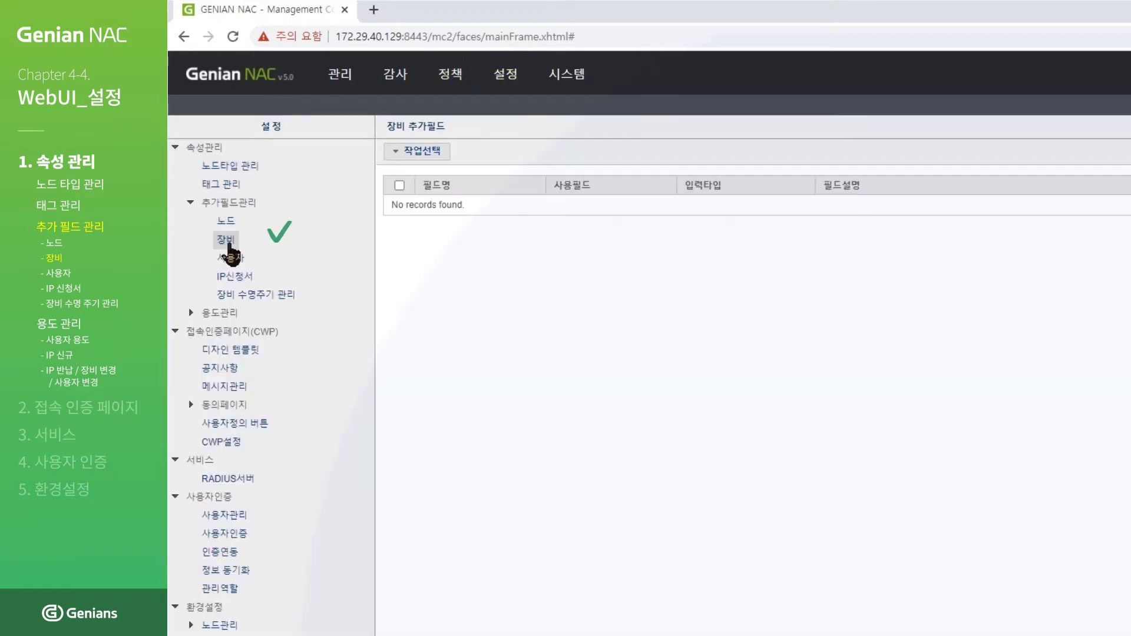
click(439, 158)
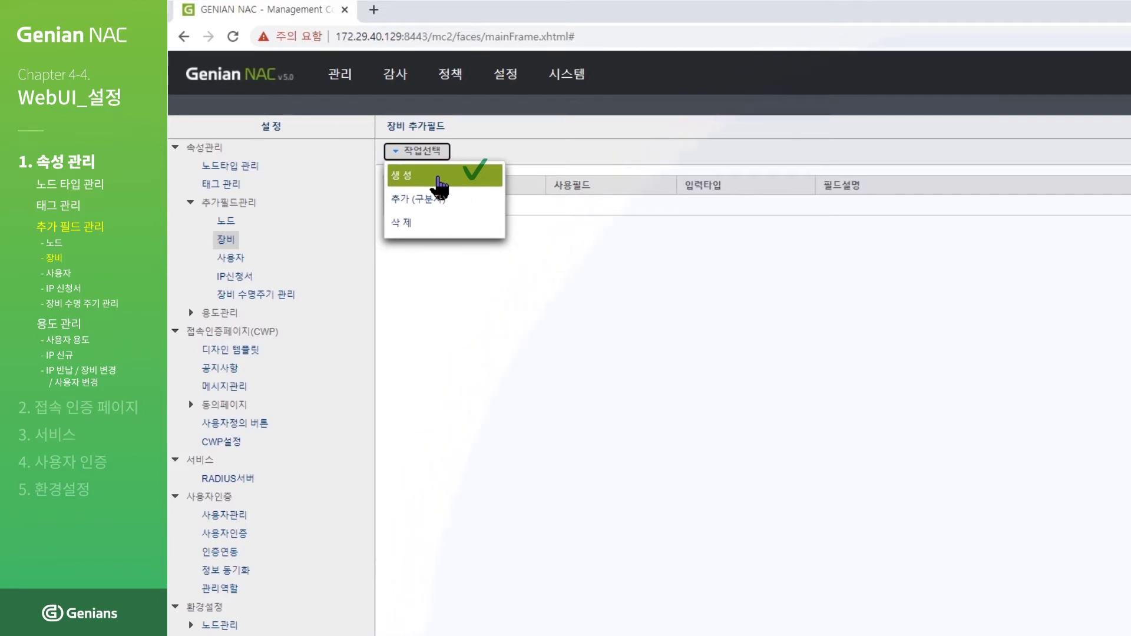
Step: Create equipment field 장비 추가필드 생성테스트 on DL_CUSTOM01 with 문자열입력 input type
click(439, 178)
click(590, 168)
click(589, 194)
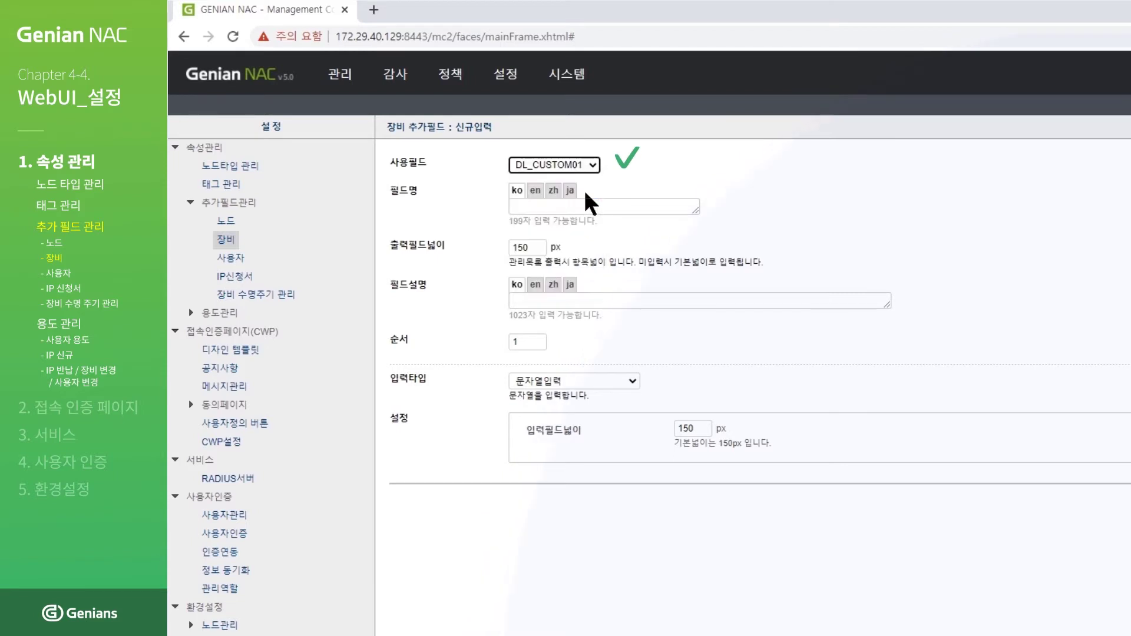
click(659, 205)
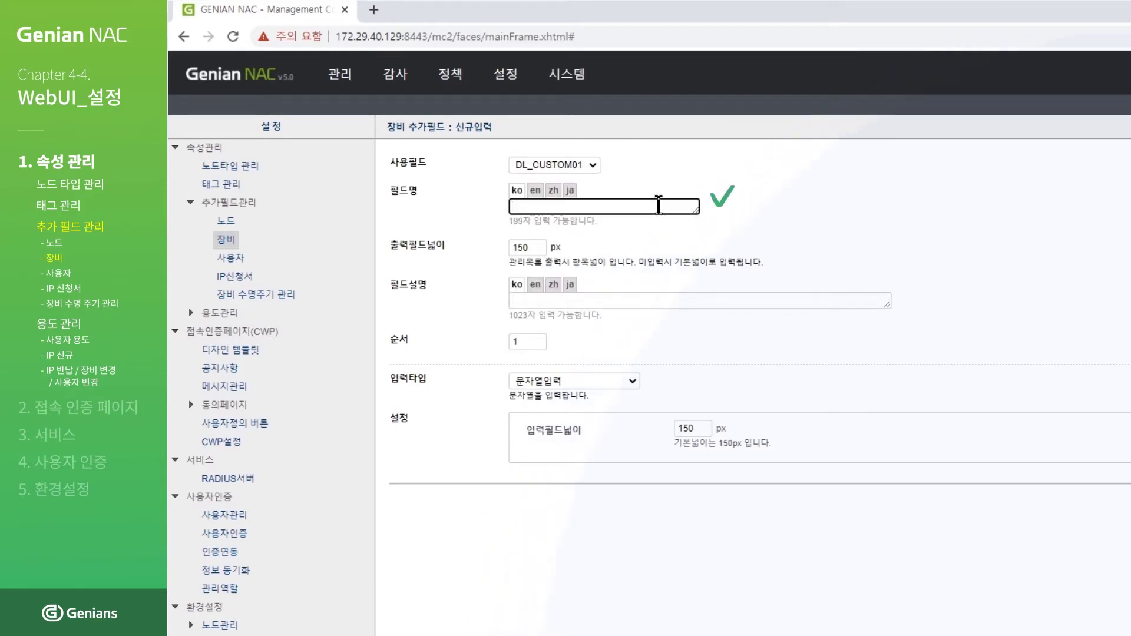
text(장비 추가필드 생서)
text(ㅇ테스트)
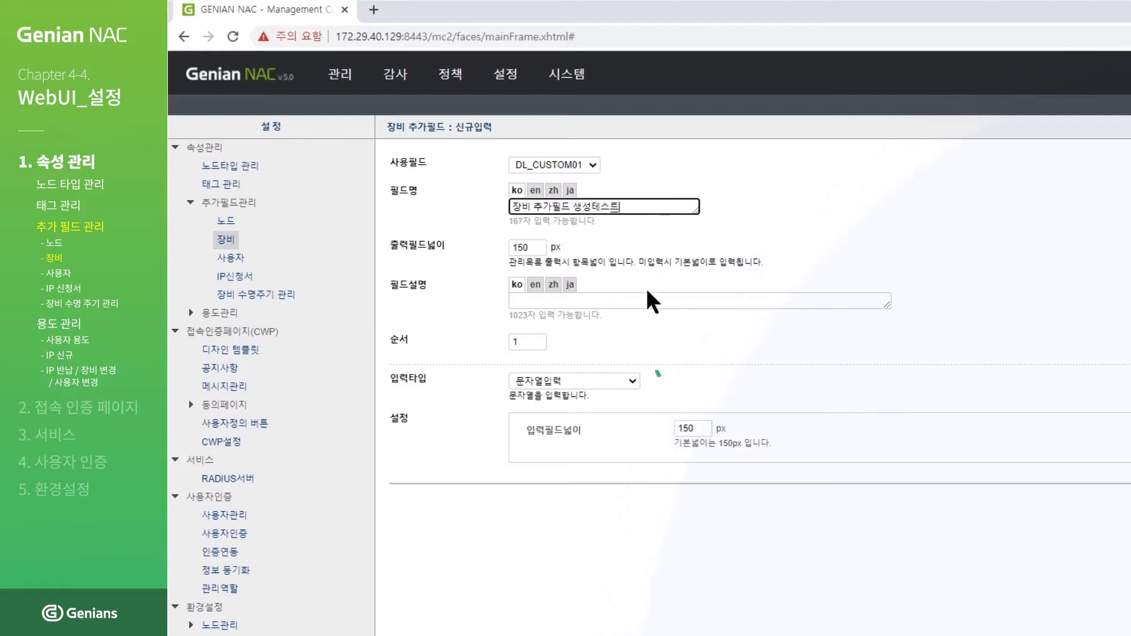
click(633, 382)
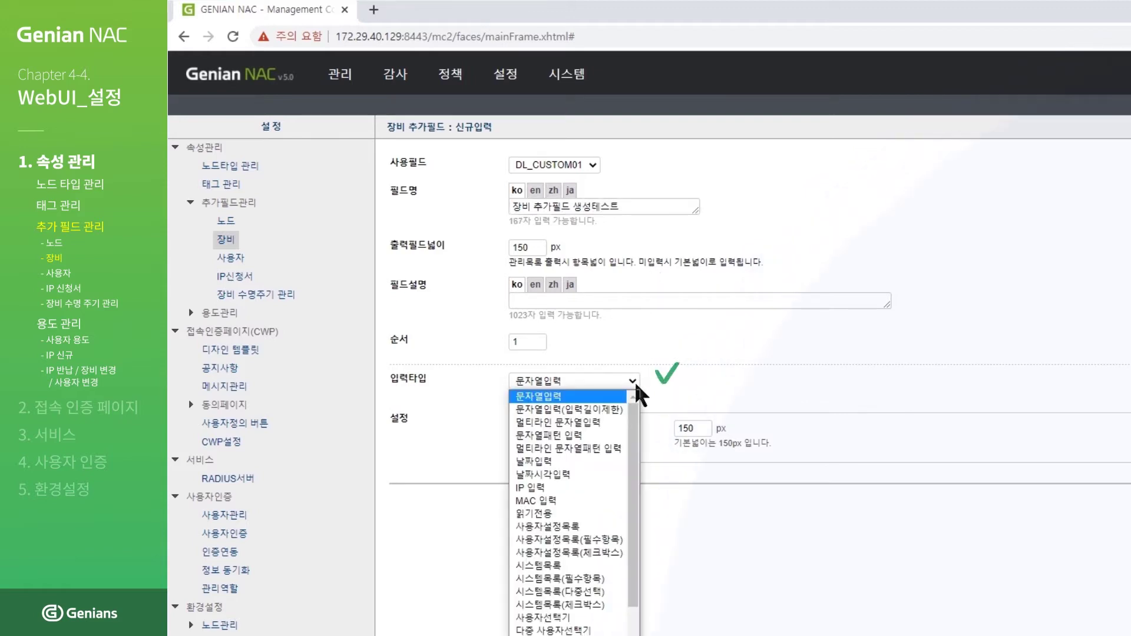
click(615, 396)
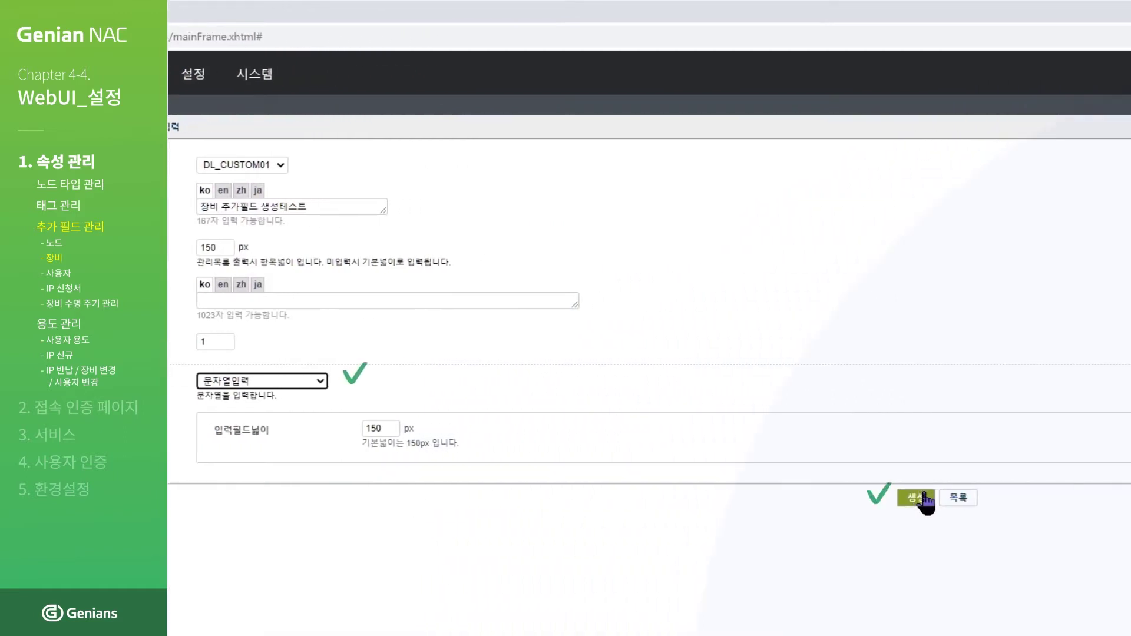
click(919, 499)
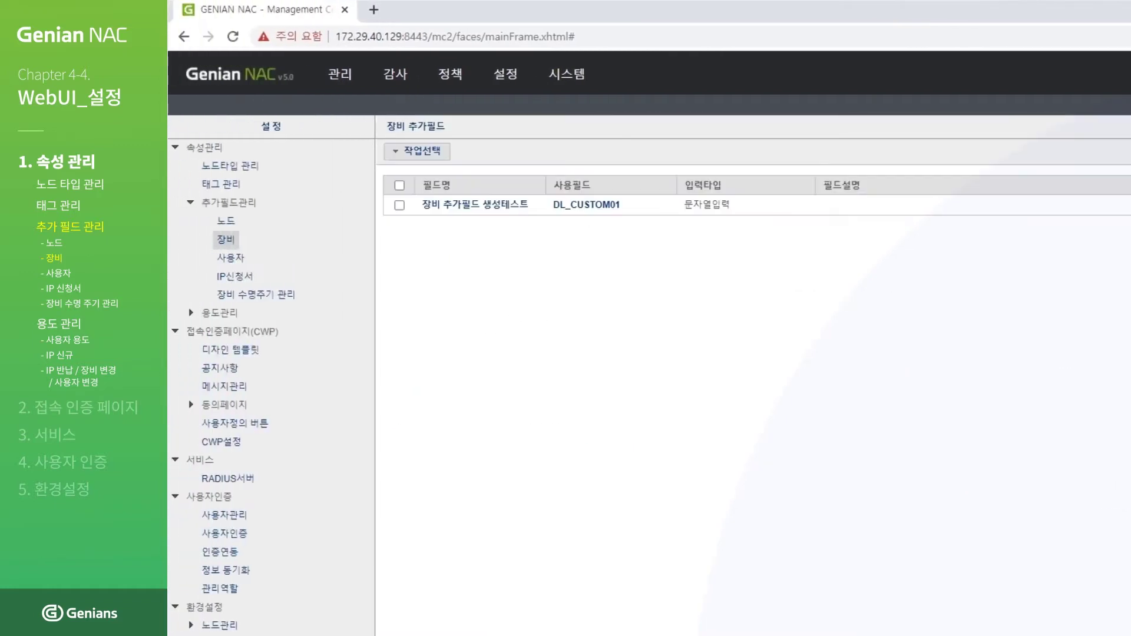
Step: On device 172.29.40.128's 장비정보 tab, save 테스트 in 장비 추가필드 생성테스트
mouse_move(353, 88)
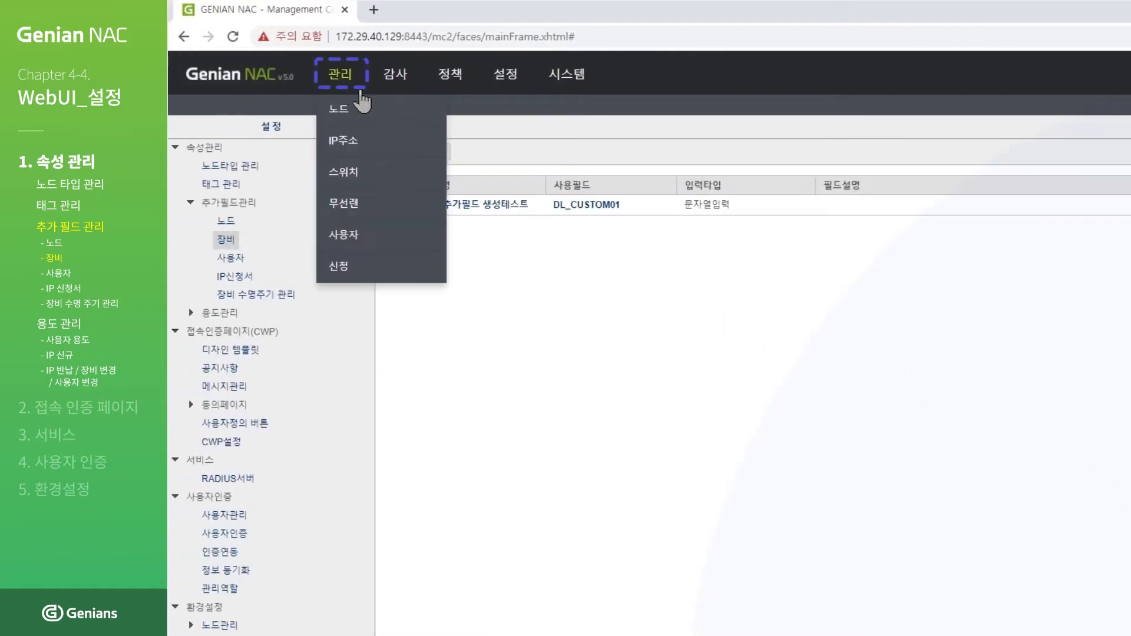
click(349, 114)
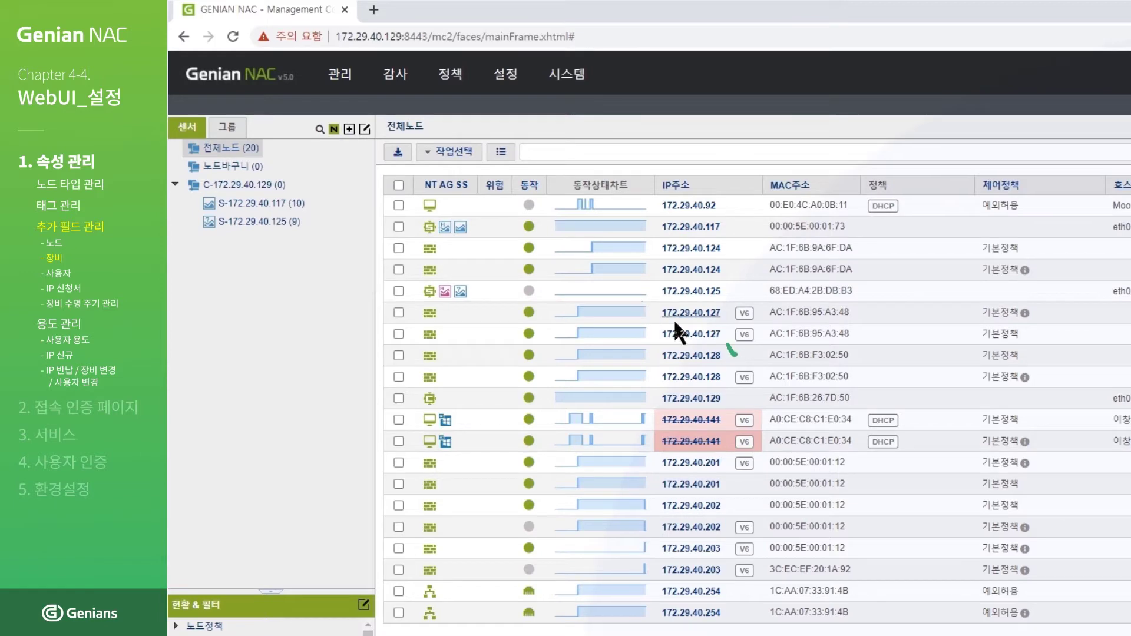
click(709, 356)
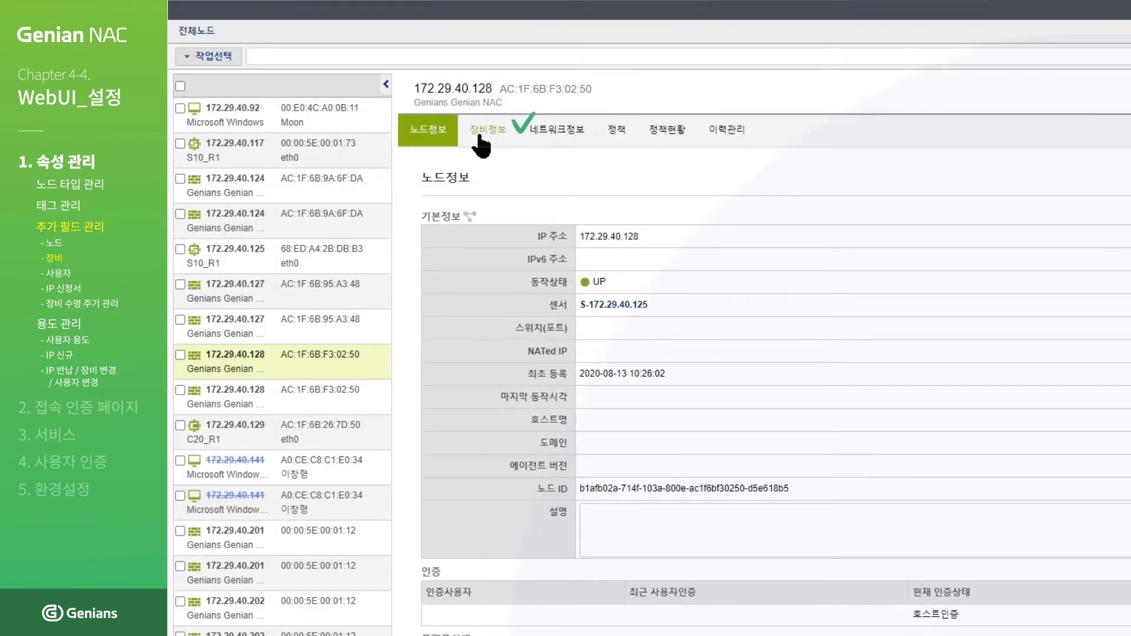
click(482, 137)
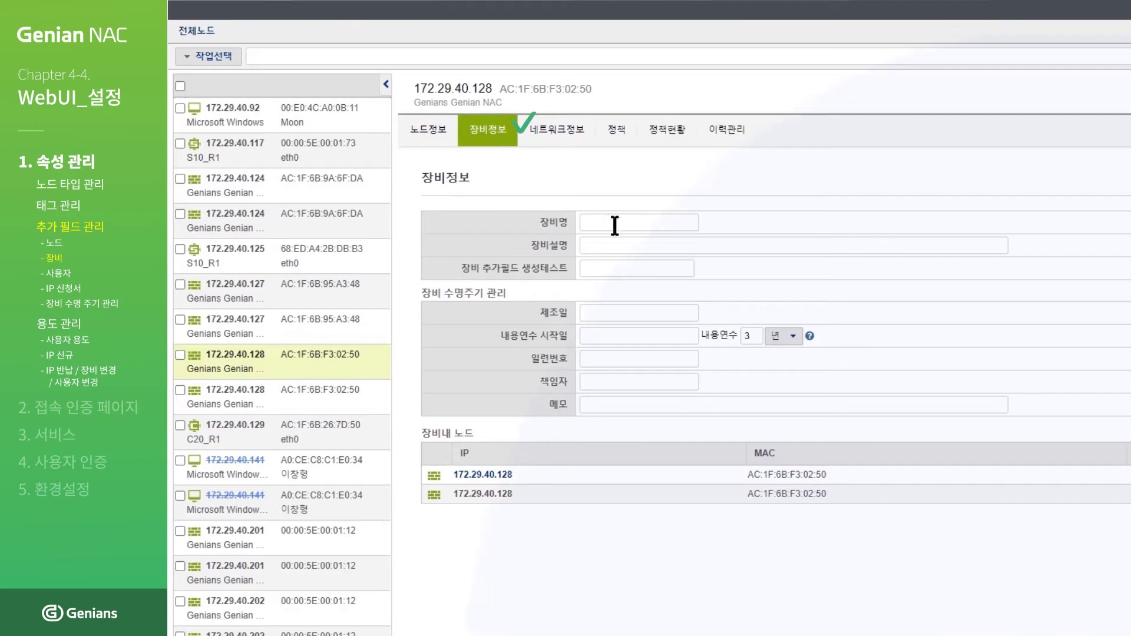
click(677, 270)
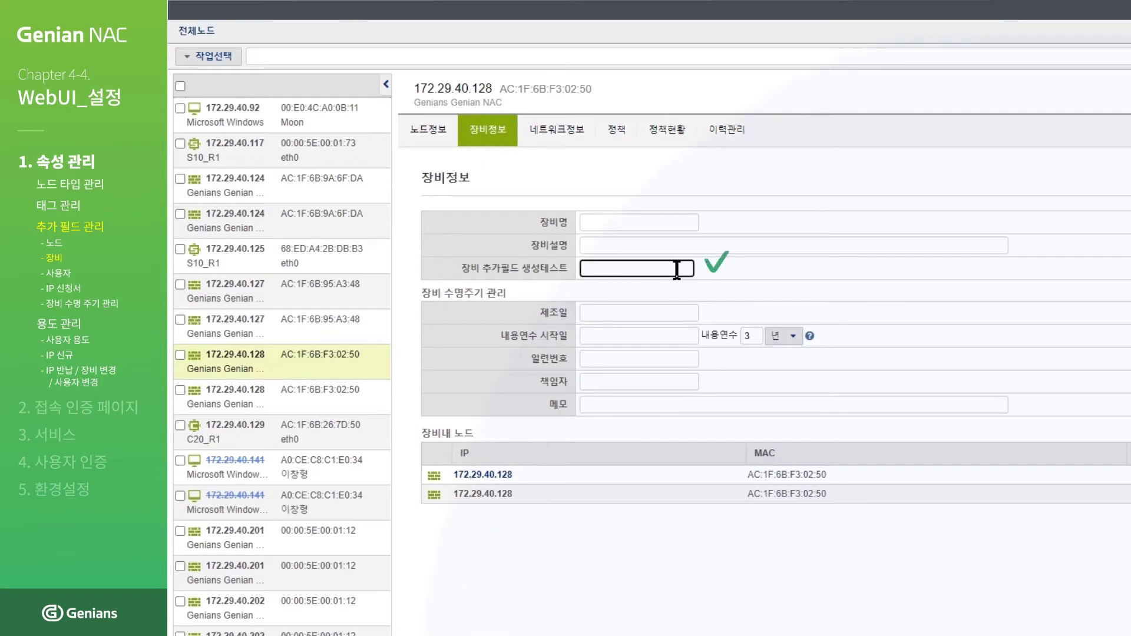
text(테스트)
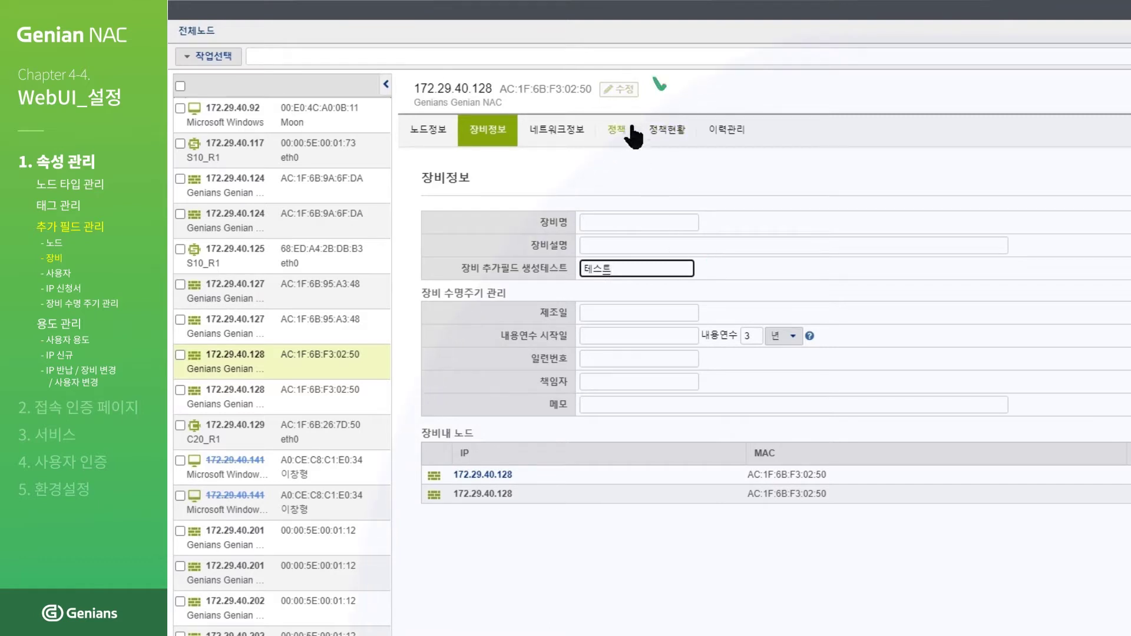
click(621, 93)
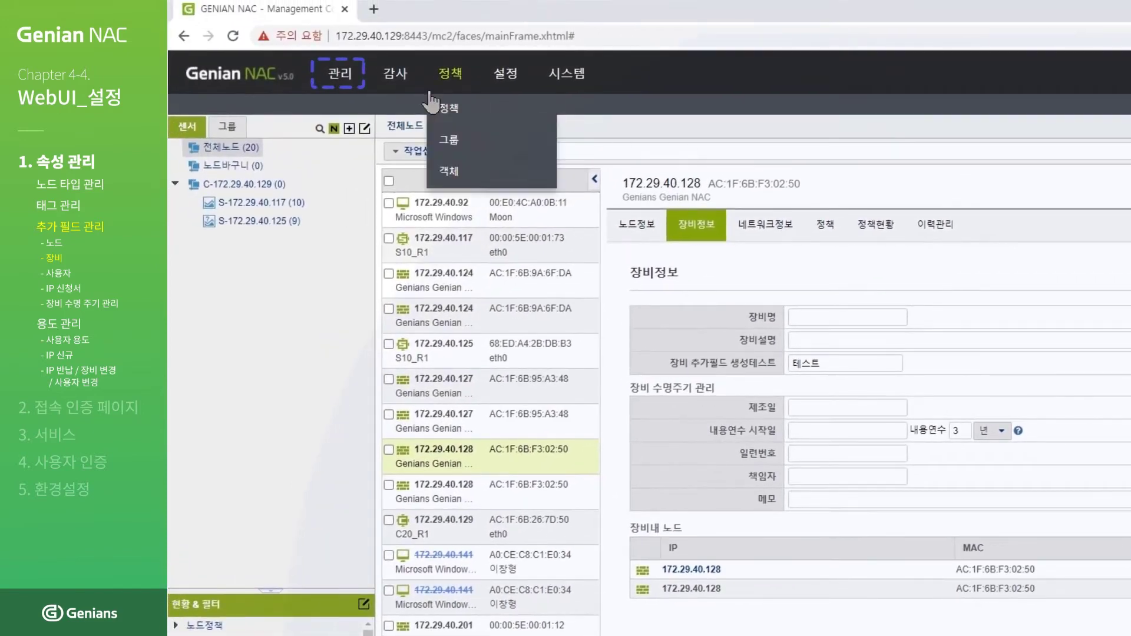
mouse_move(353, 83)
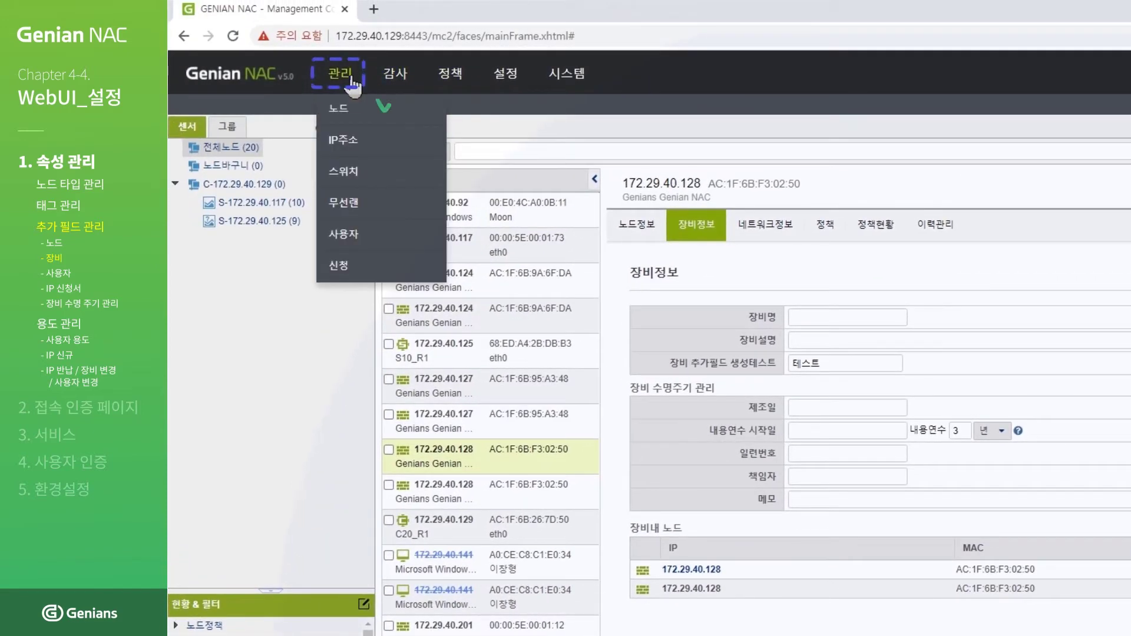
Step: Add the 장비 추가필드 생성테스트 column to the full node list's management view
click(357, 117)
click(296, 155)
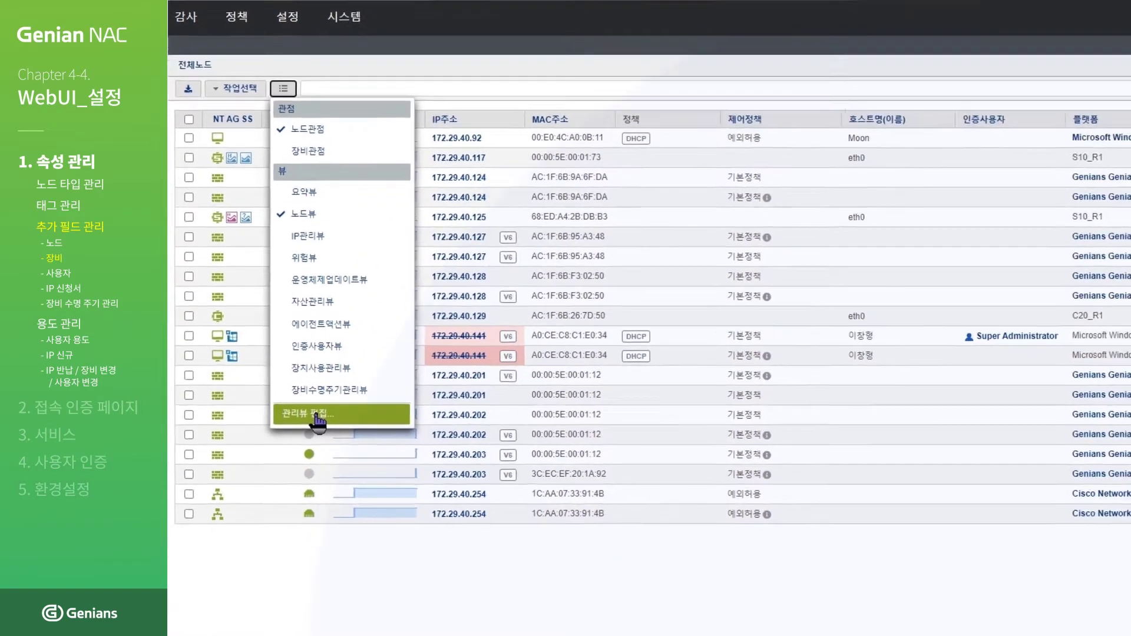
click(327, 504)
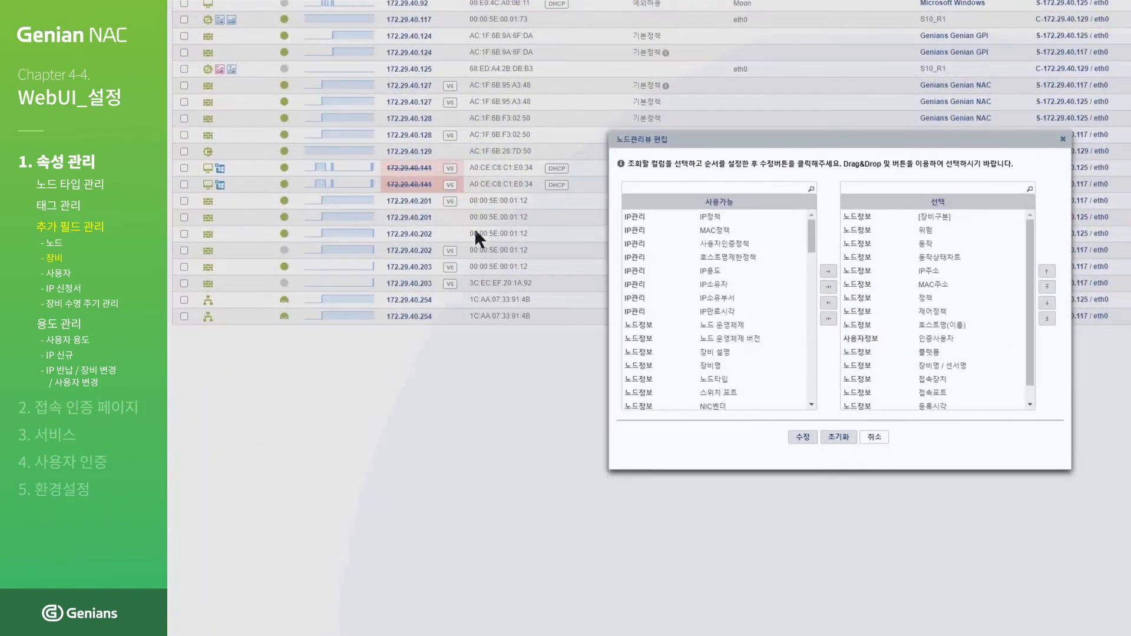
click(732, 188)
text(ㅈ)
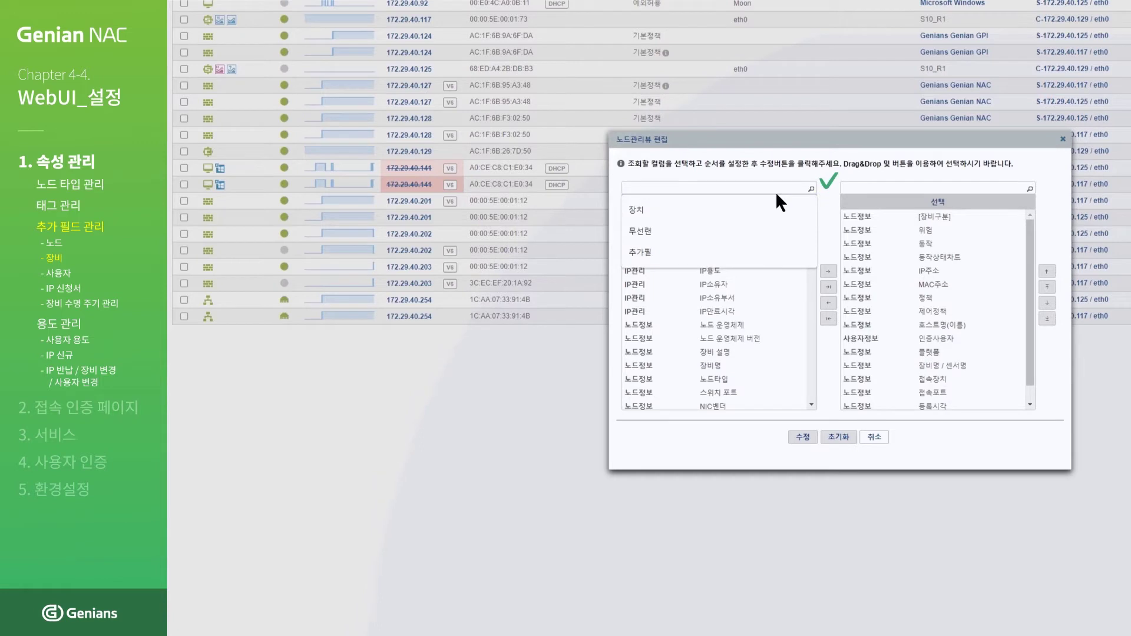
text(장비)
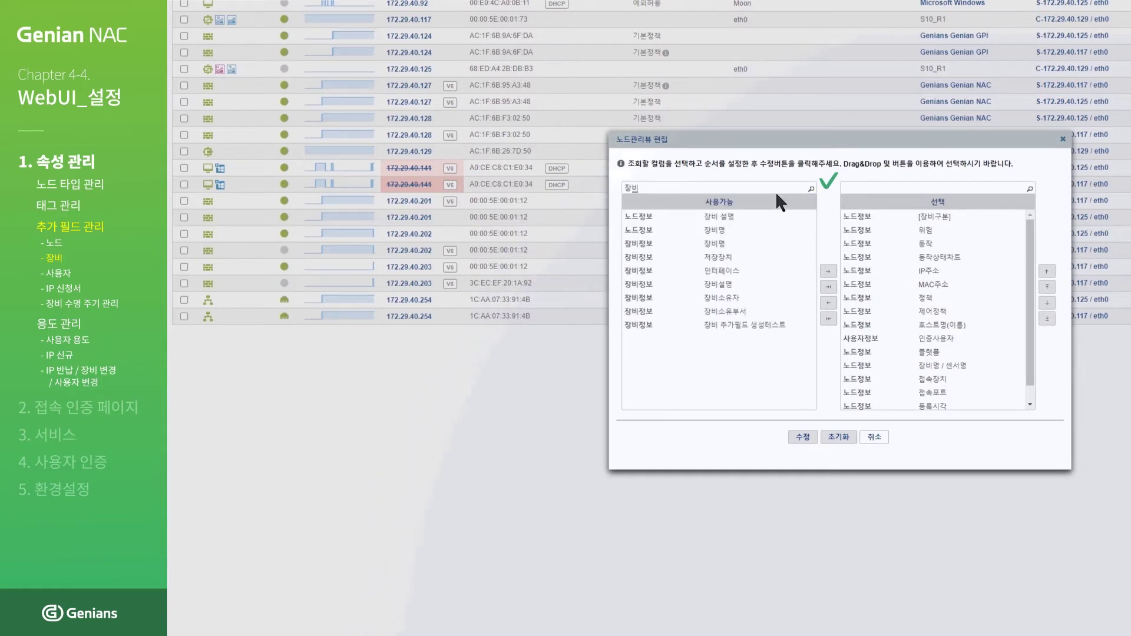
click(786, 331)
double_click(786, 331)
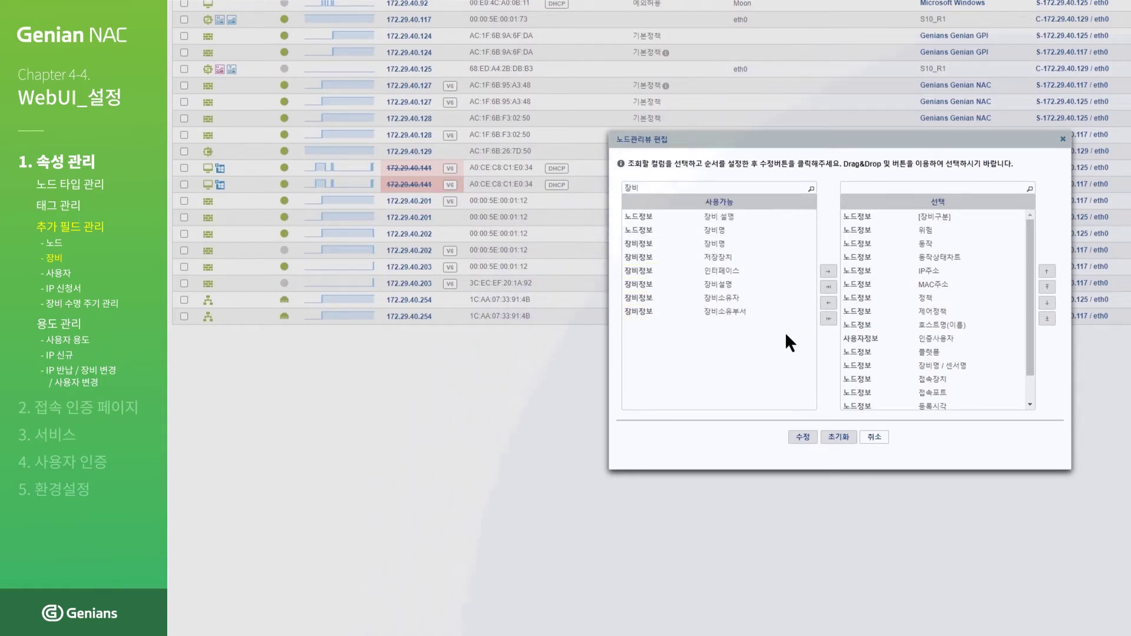
click(797, 439)
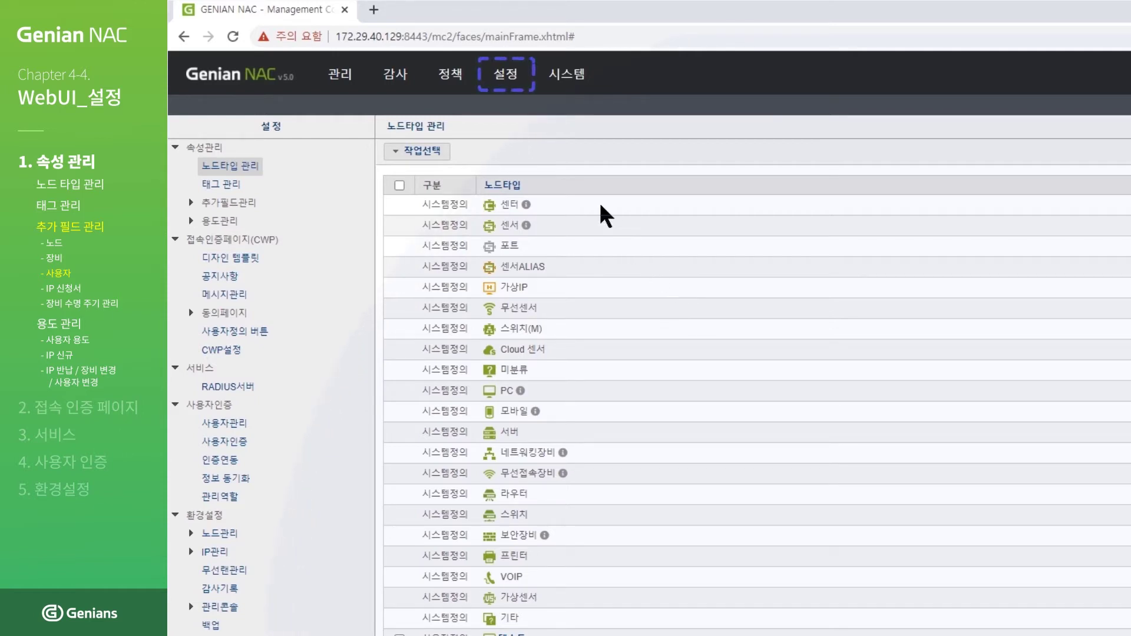
Step: Go to 추가필드관리 > 사용자 and start a new user custom field
click(504, 77)
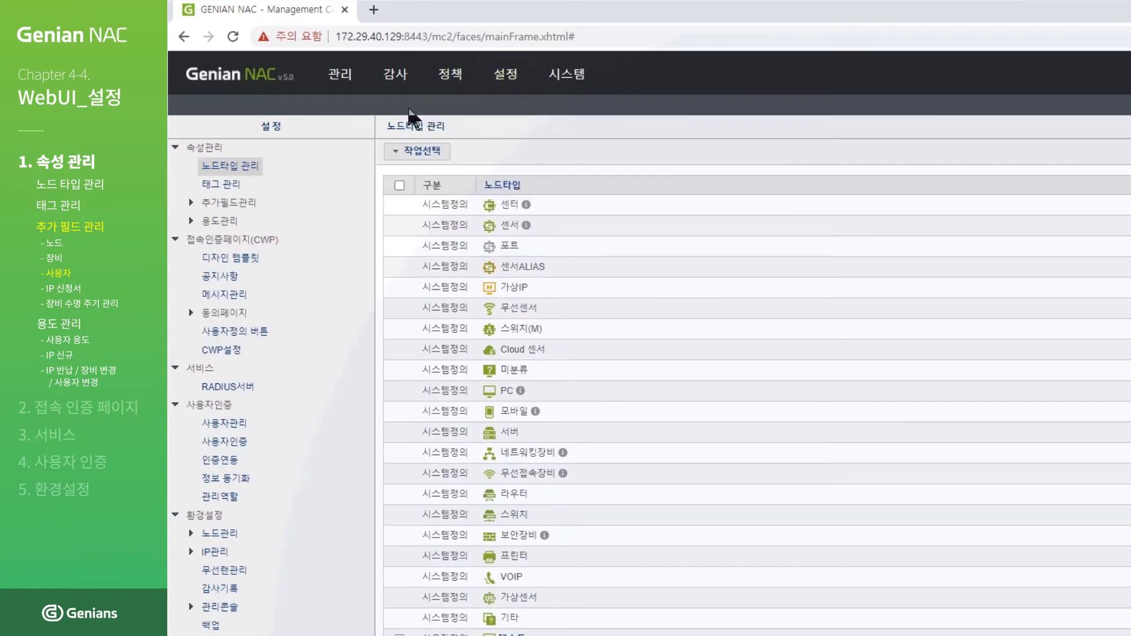
click(192, 204)
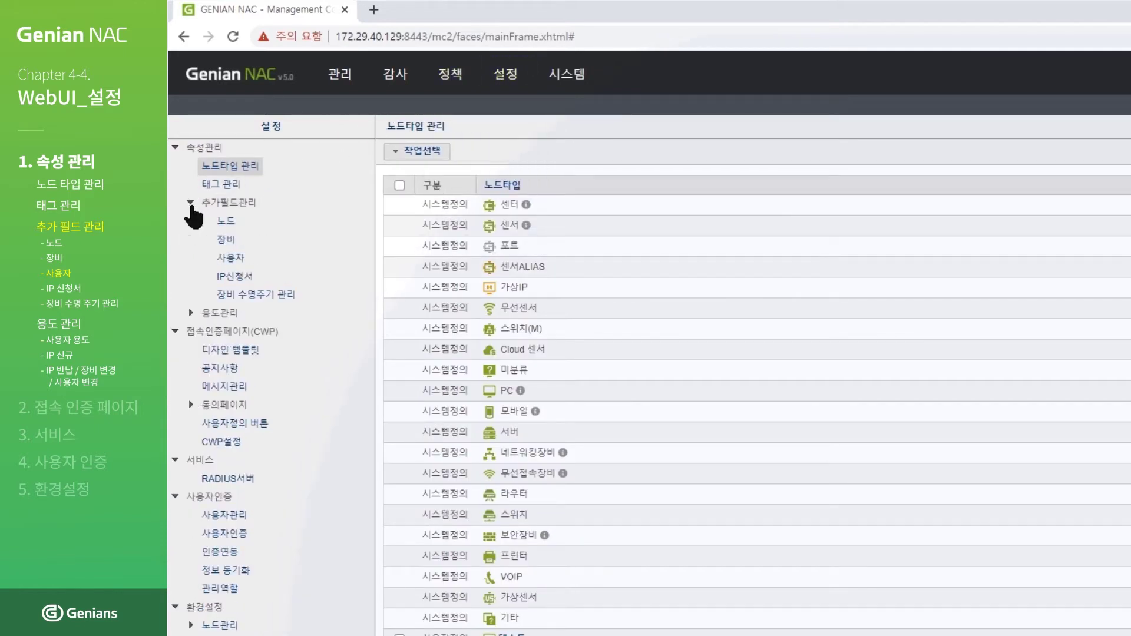
click(243, 265)
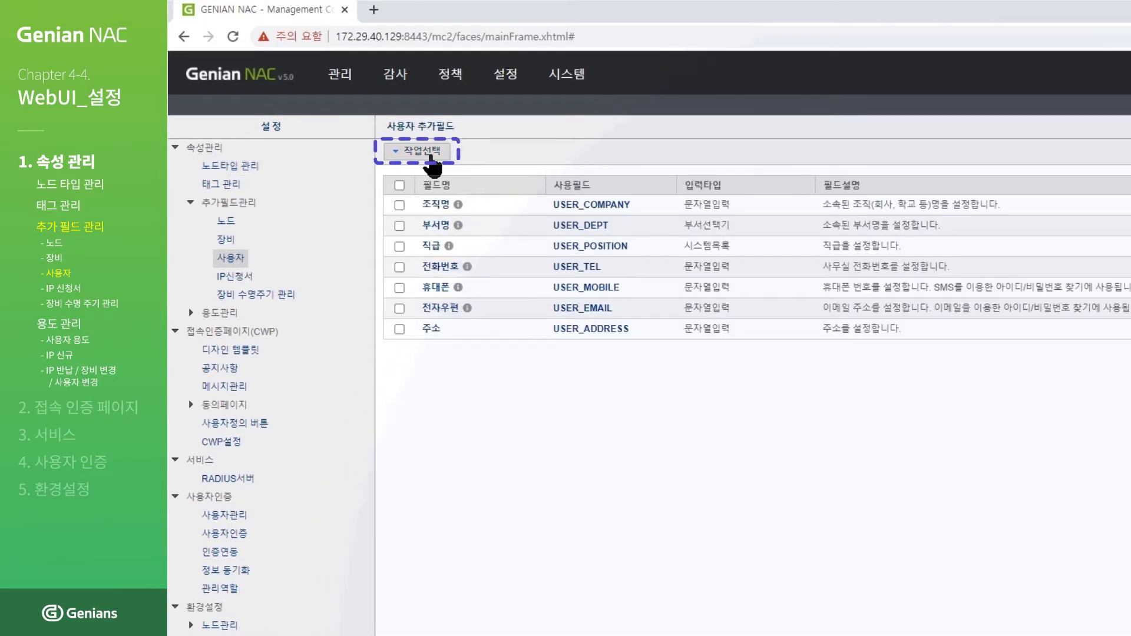
click(430, 155)
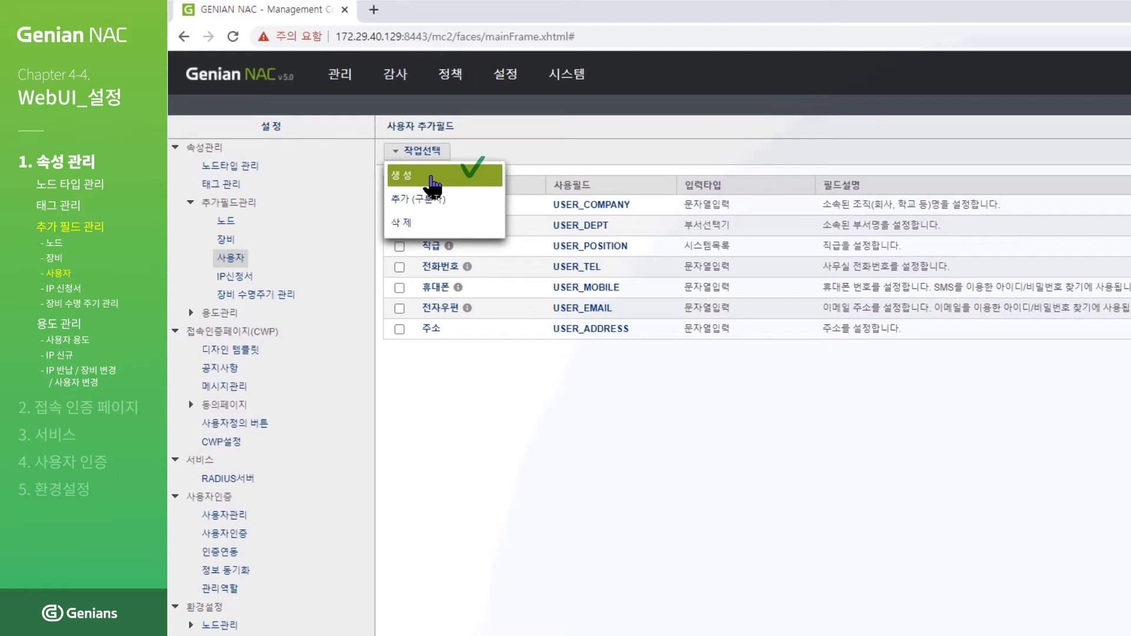
click(433, 183)
Step: Create field 사용자 추가필드 on USER_CUSTOM01 with 문자열입력 input type
click(594, 241)
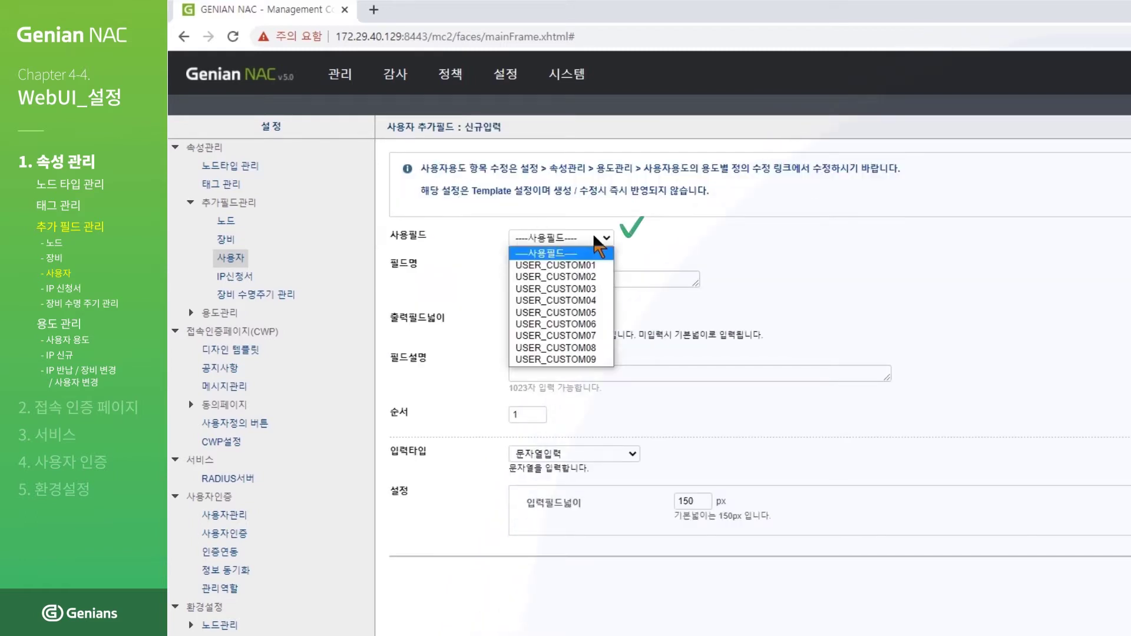
click(594, 265)
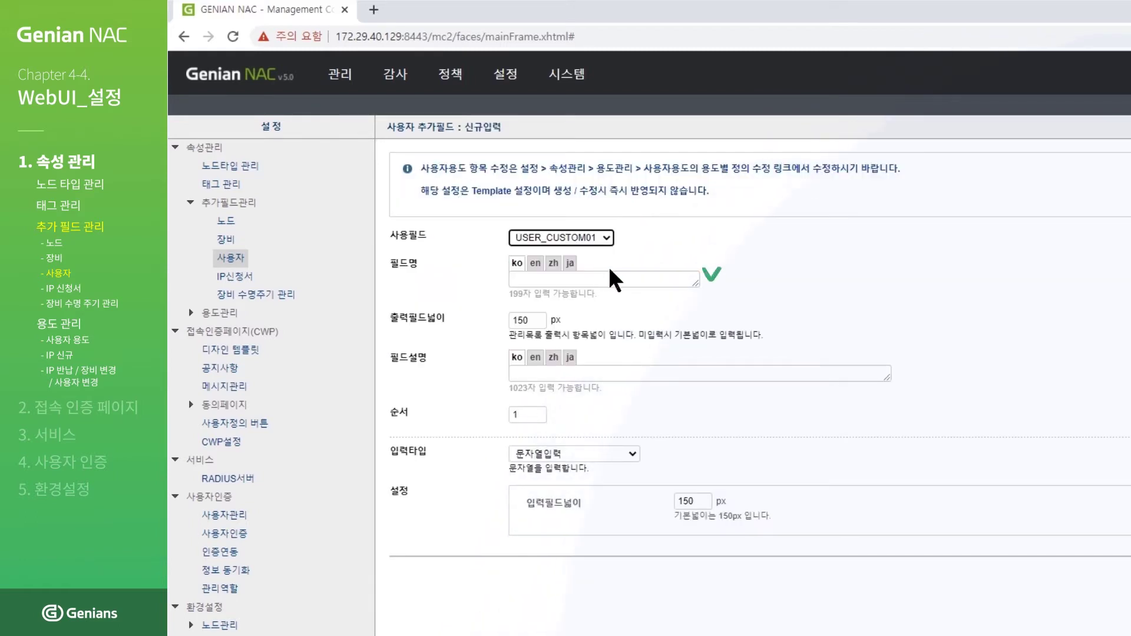
click(642, 276)
text(사용자 추가필드)
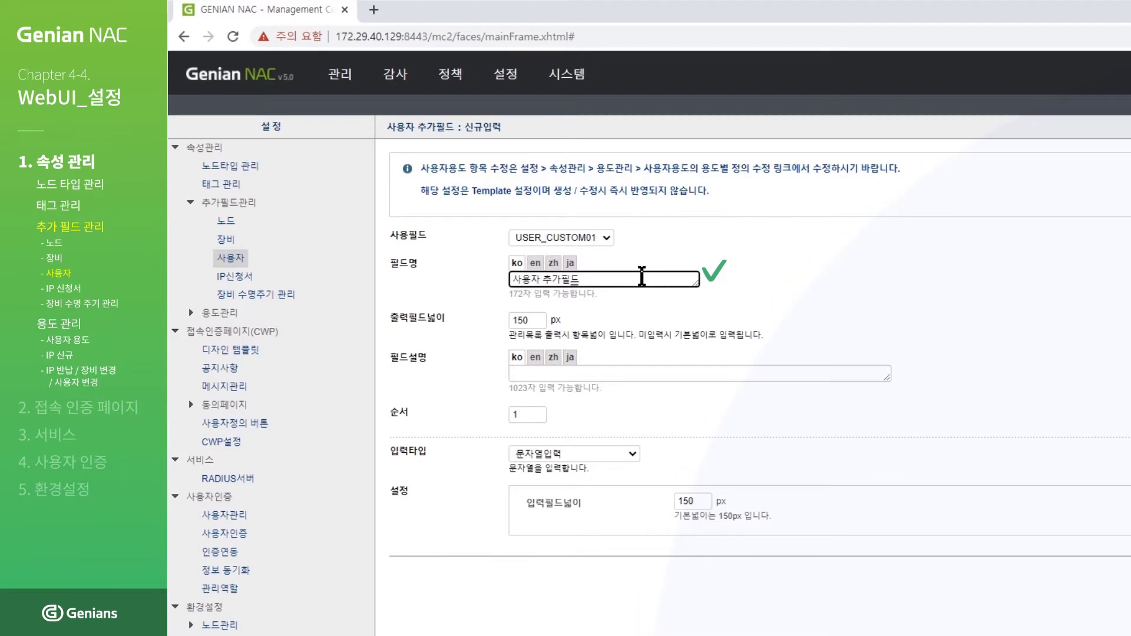
click(633, 454)
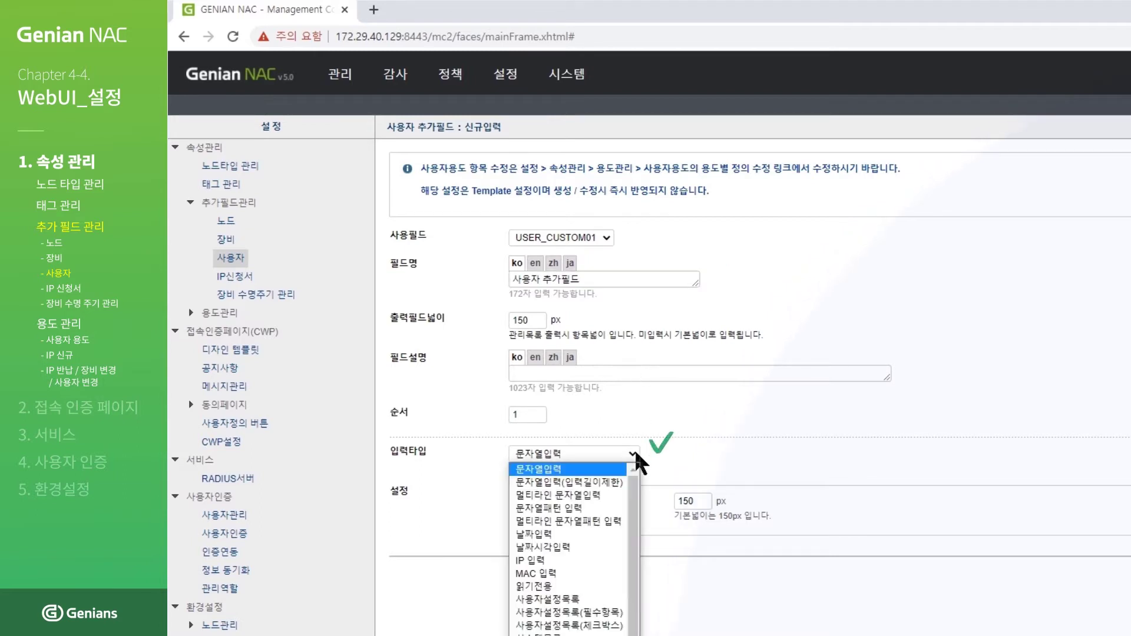
click(620, 468)
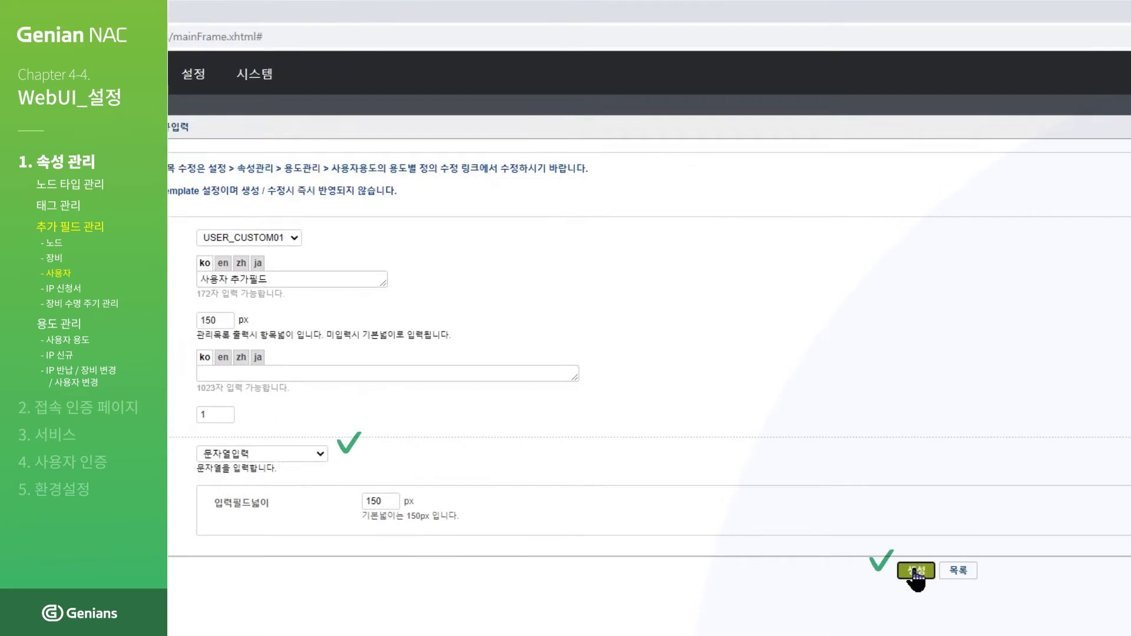
click(916, 571)
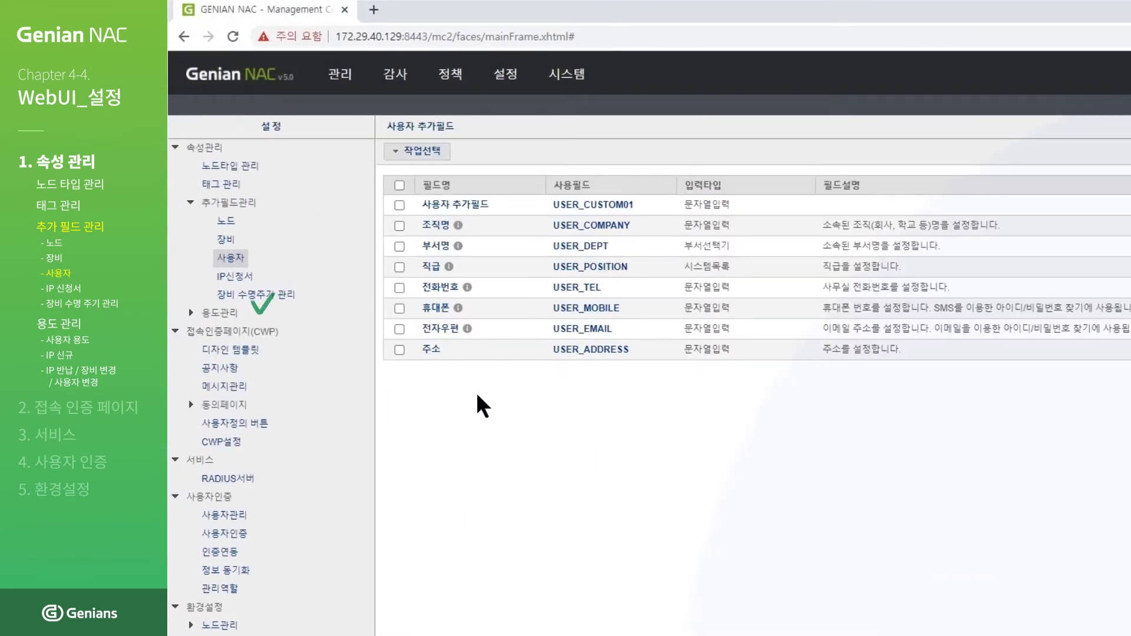
click(189, 313)
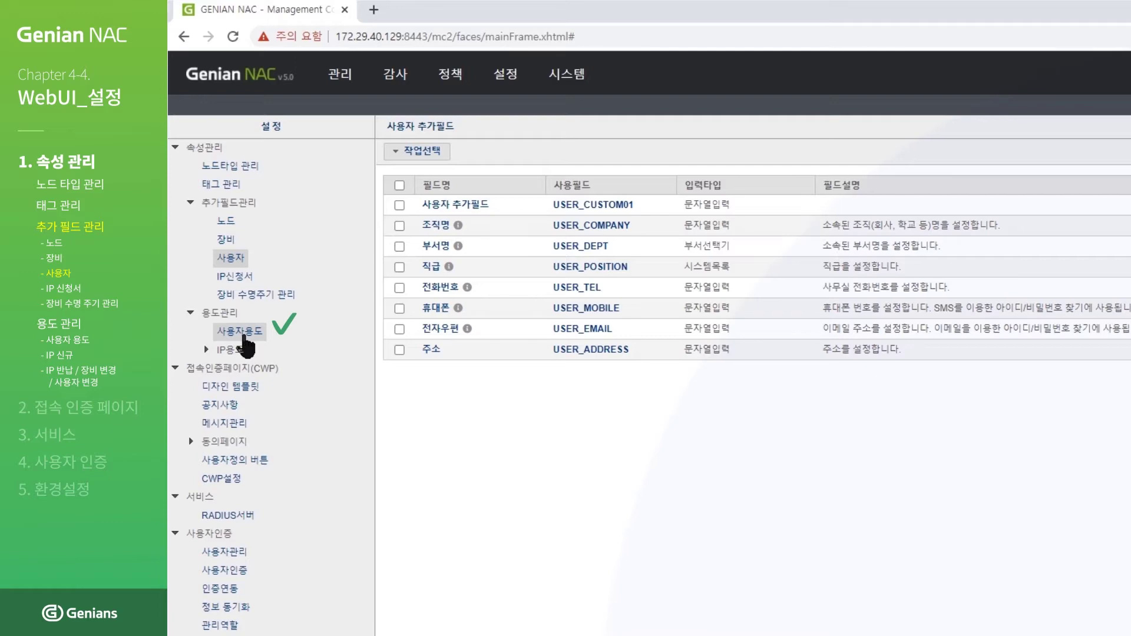
Step: Assign 사용자 추가필드 to the USER (일반계정) usage's account-info fields and save it
click(244, 335)
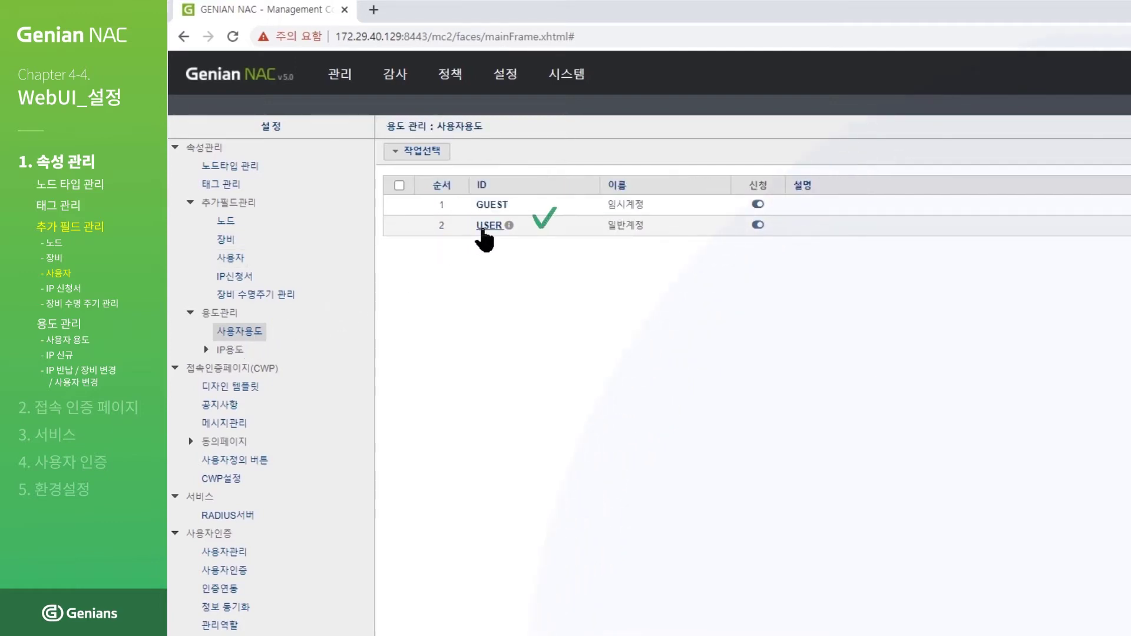
click(488, 225)
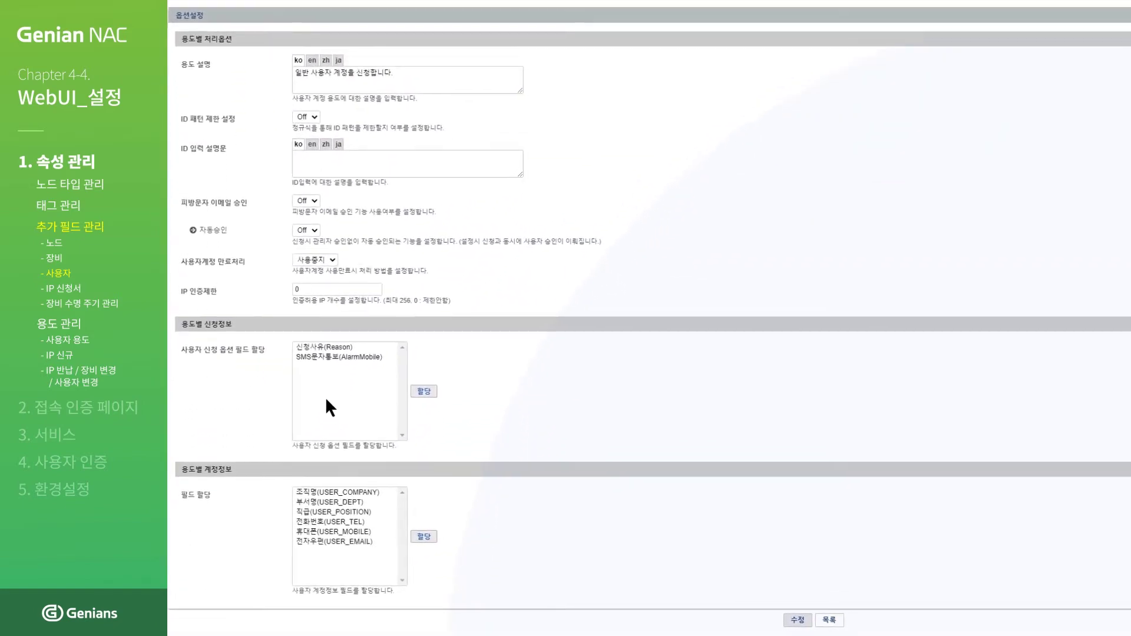
click(448, 524)
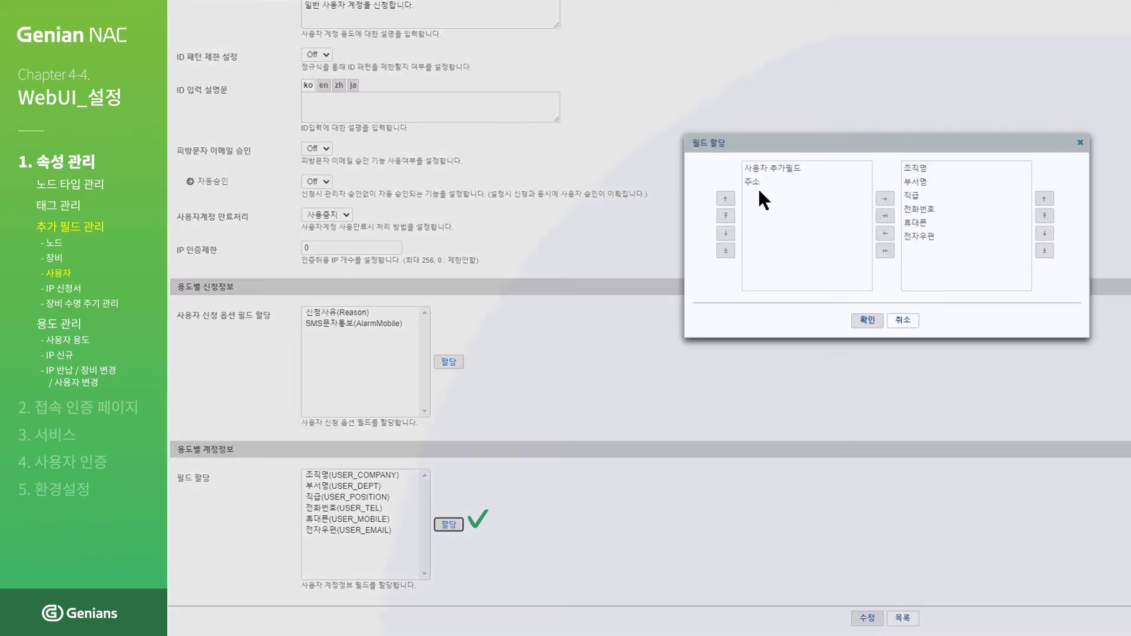
click(777, 169)
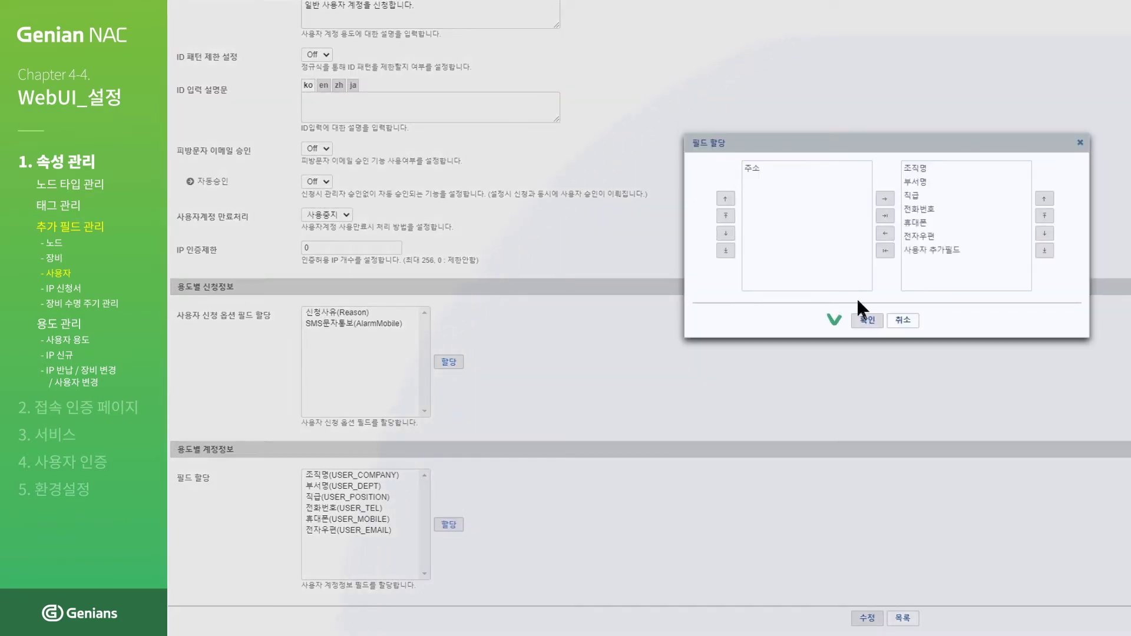
click(867, 321)
click(867, 321)
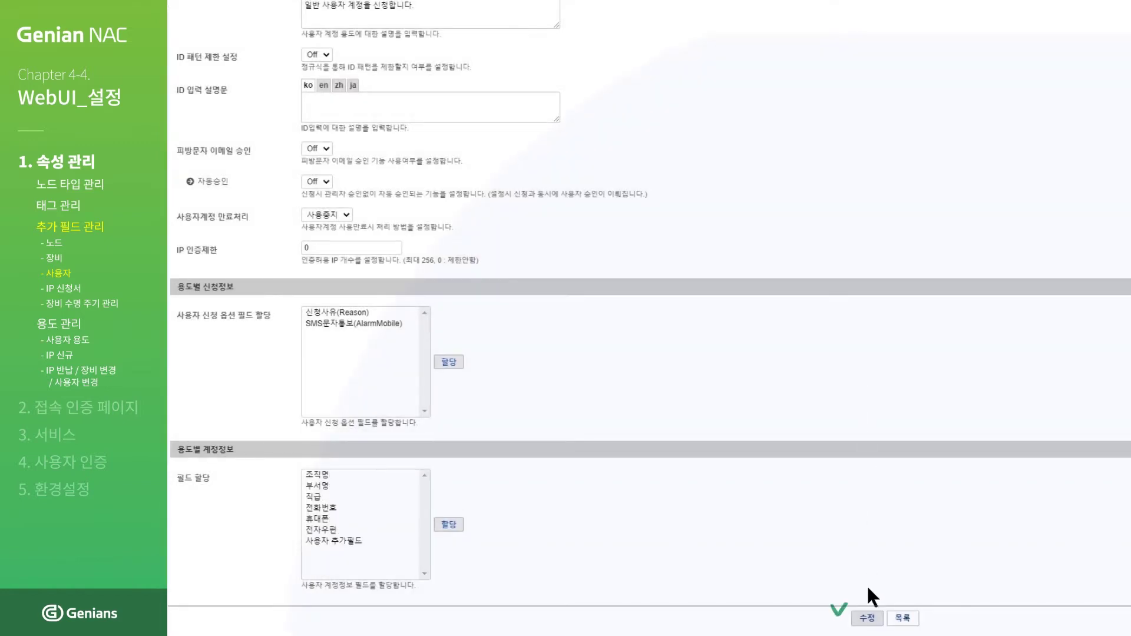
click(868, 619)
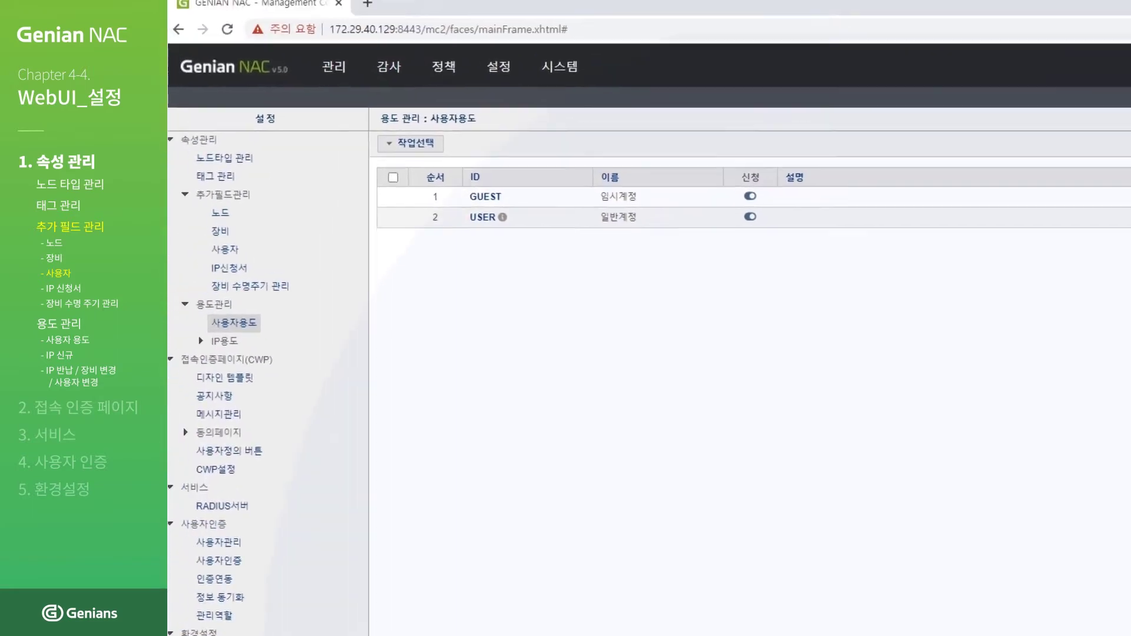
click(357, 88)
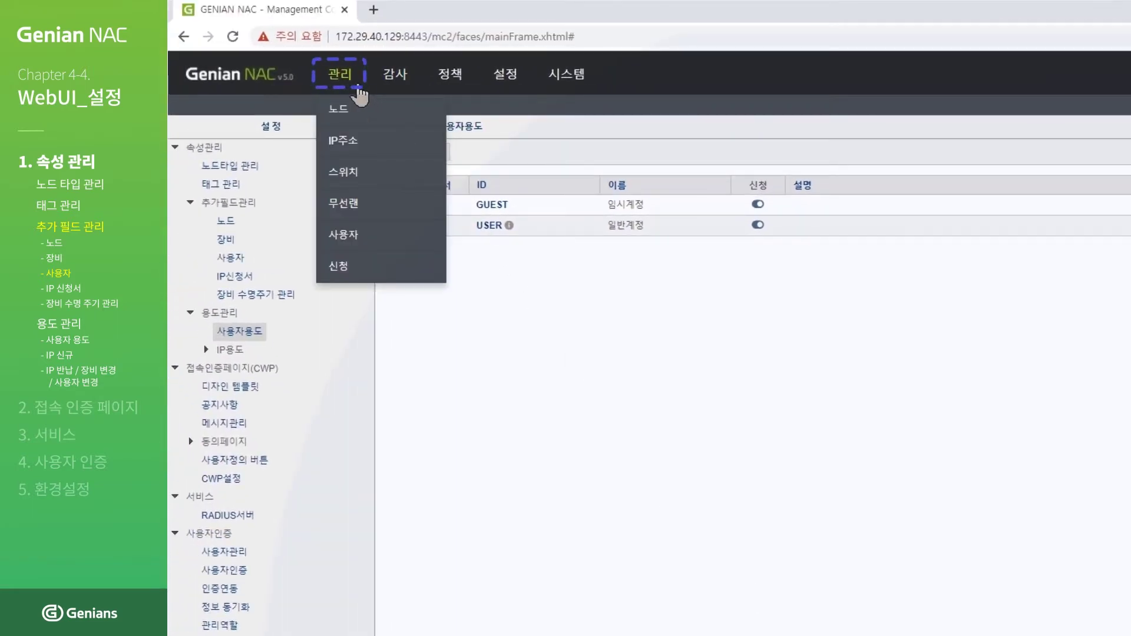
Step: Enter 테스트 in a user's 사용자 추가필드 field under 관리 > 사용자 and save the record
click(358, 237)
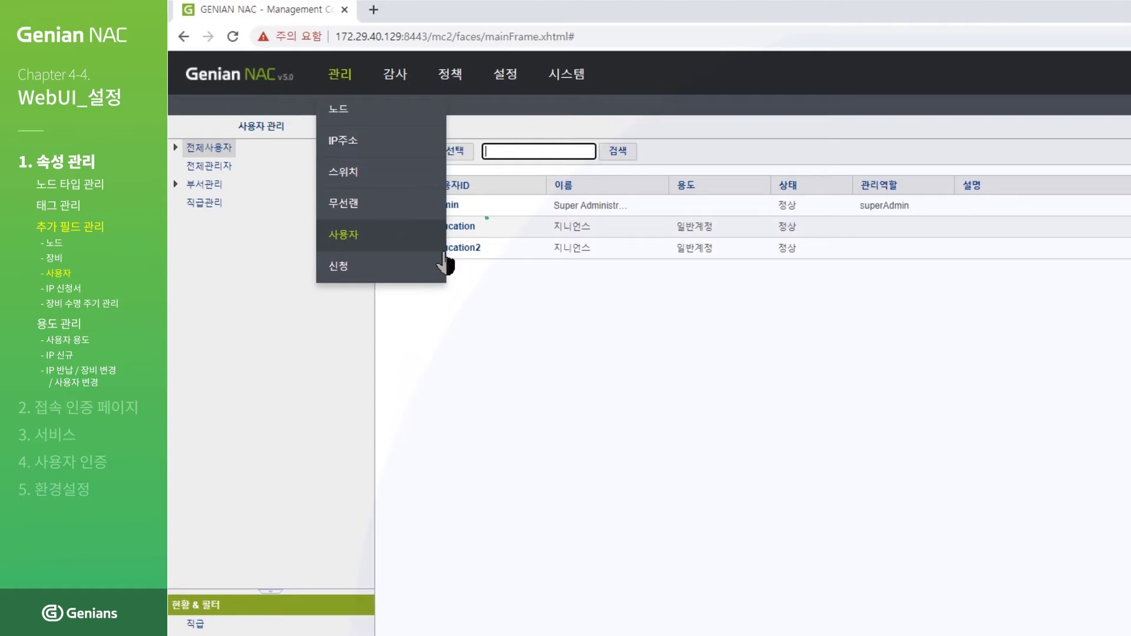
click(458, 227)
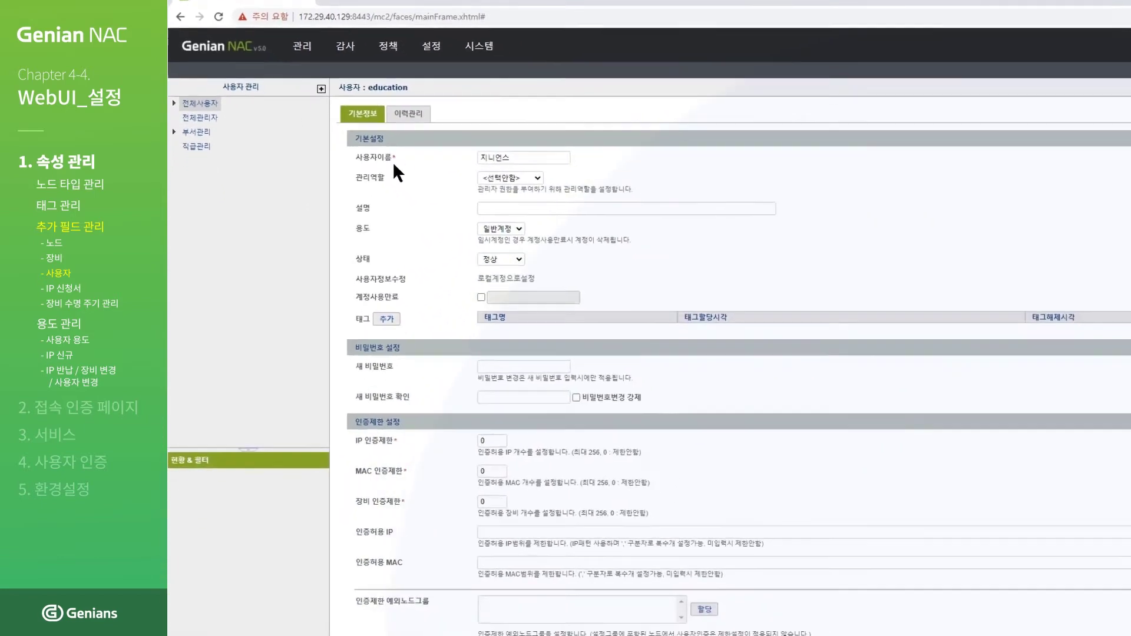
scroll(343, 165, down, 2)
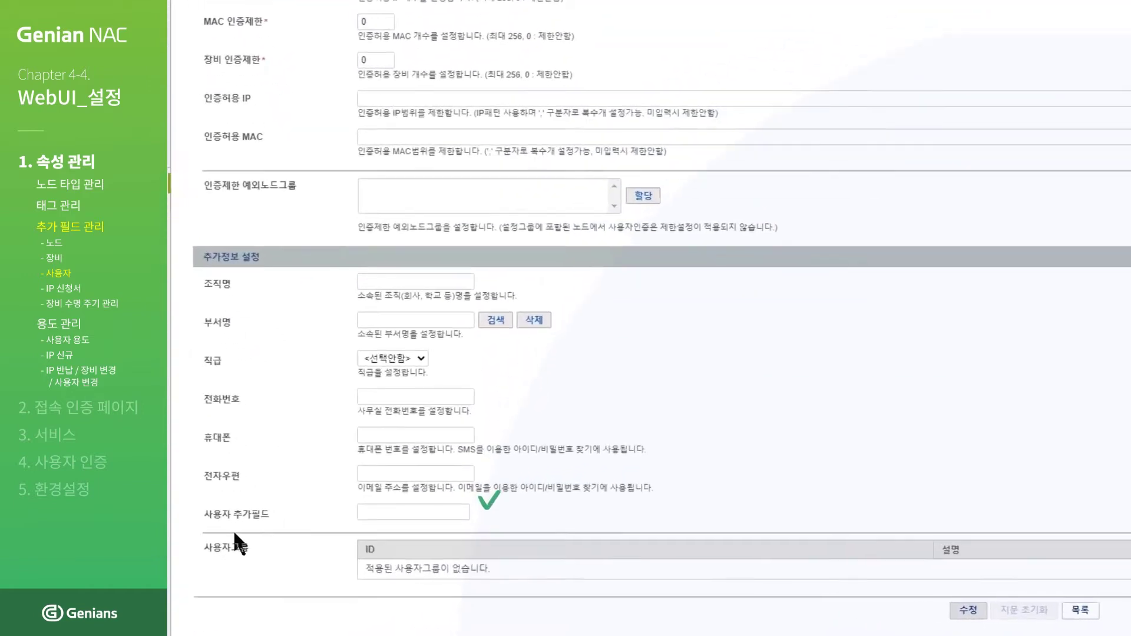
click(434, 510)
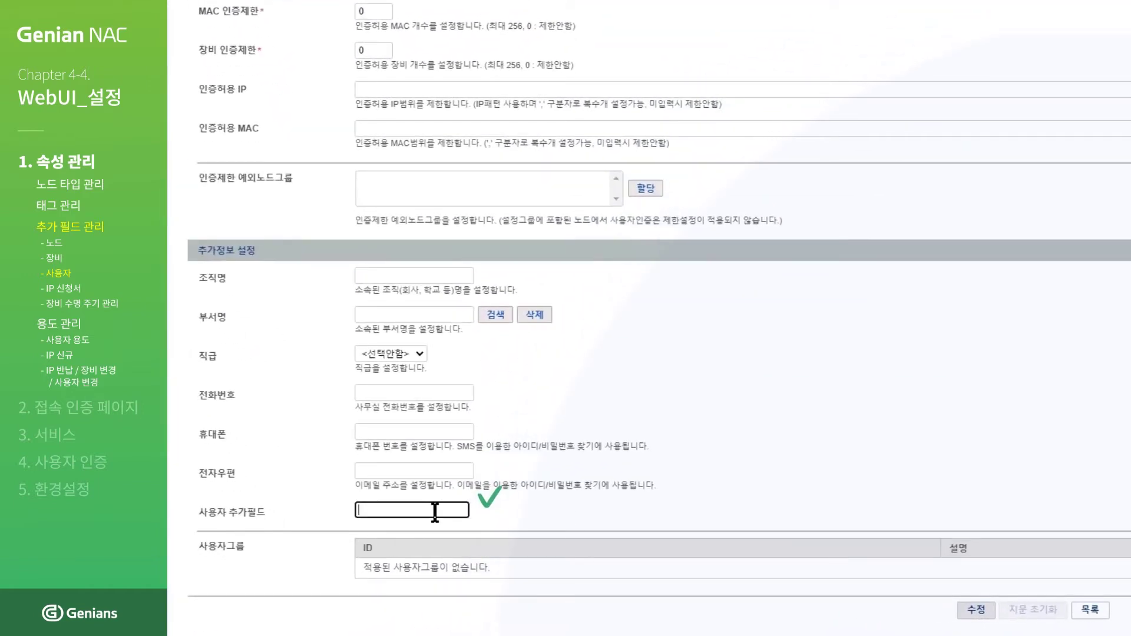
text(테스트)
click(967, 611)
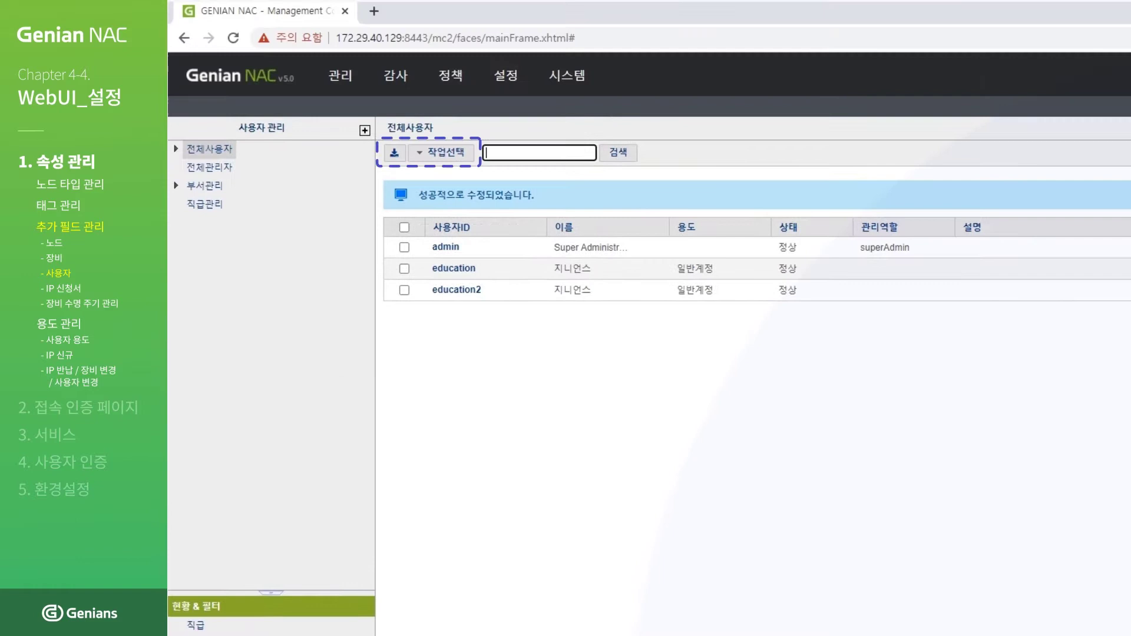
Step: Add the 사용자 추가필드 column to the user list through 관리뷰 편집 and save the layout
click(446, 153)
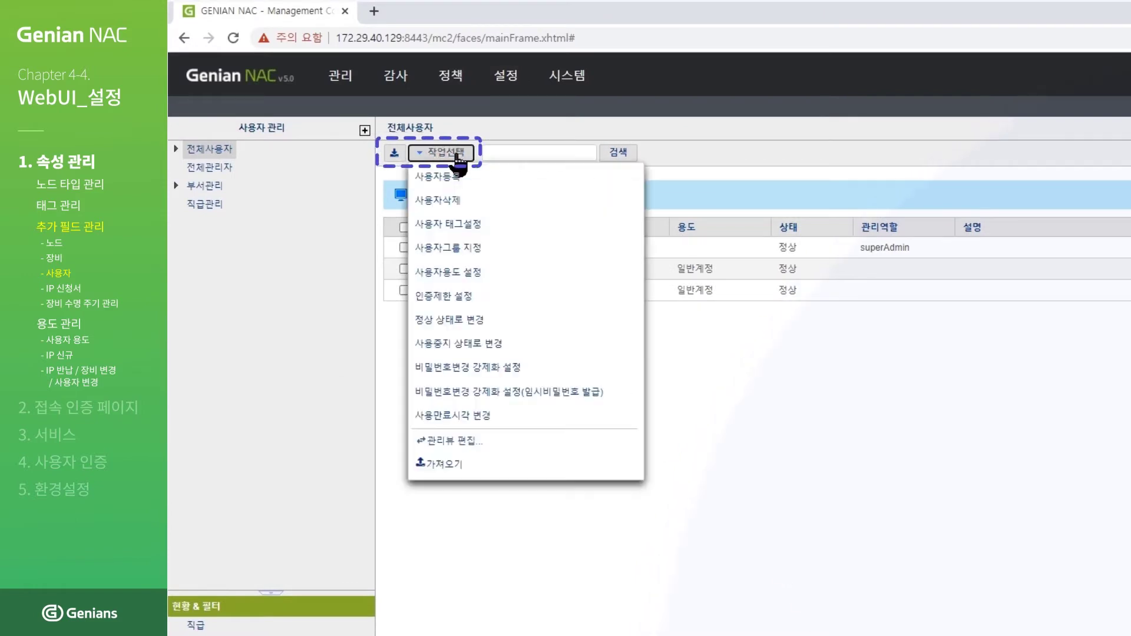
click(472, 442)
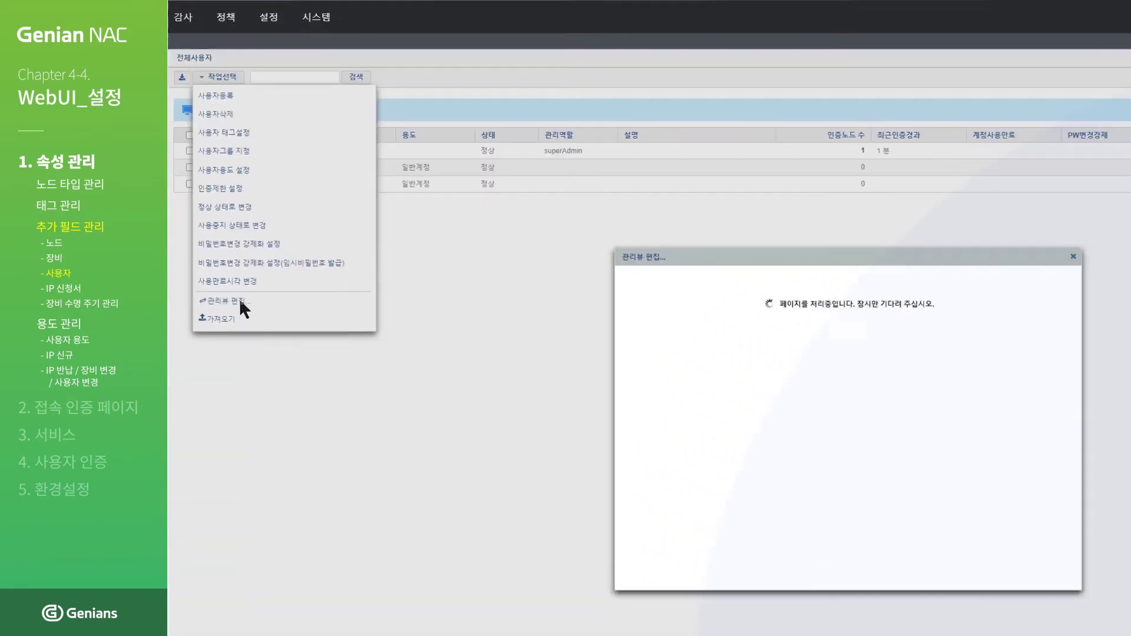
click(646, 484)
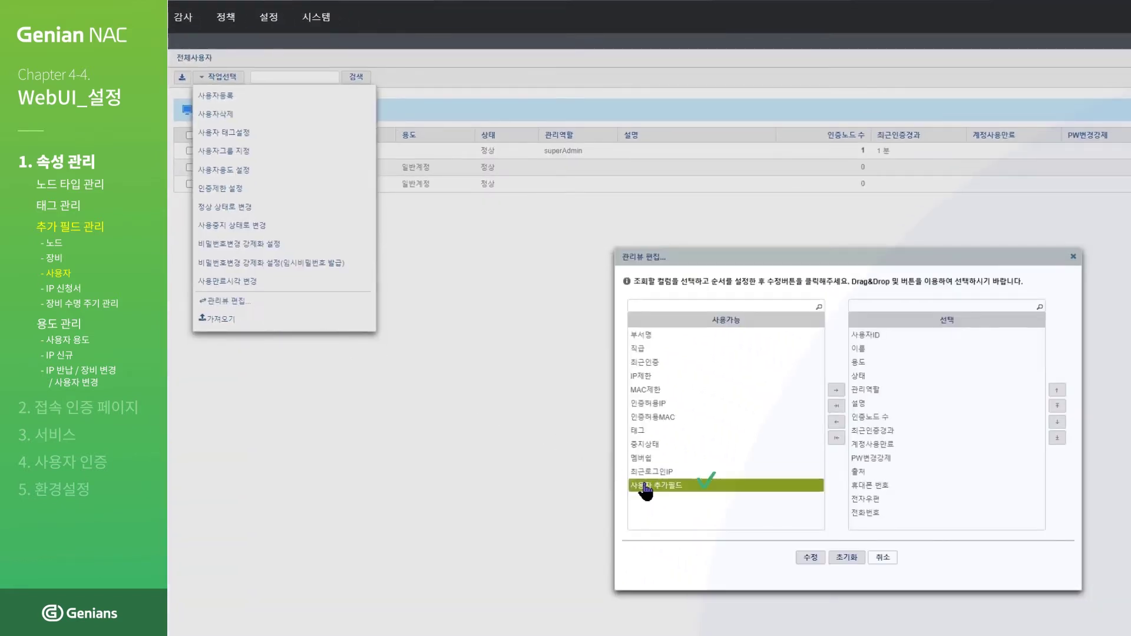
double_click(646, 483)
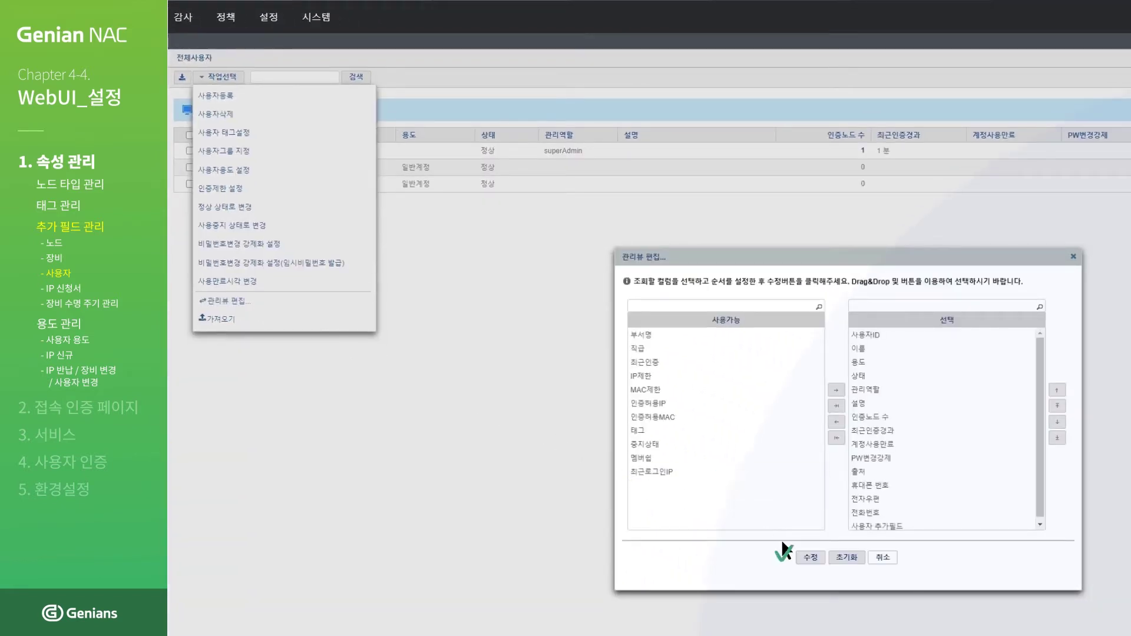
click(810, 557)
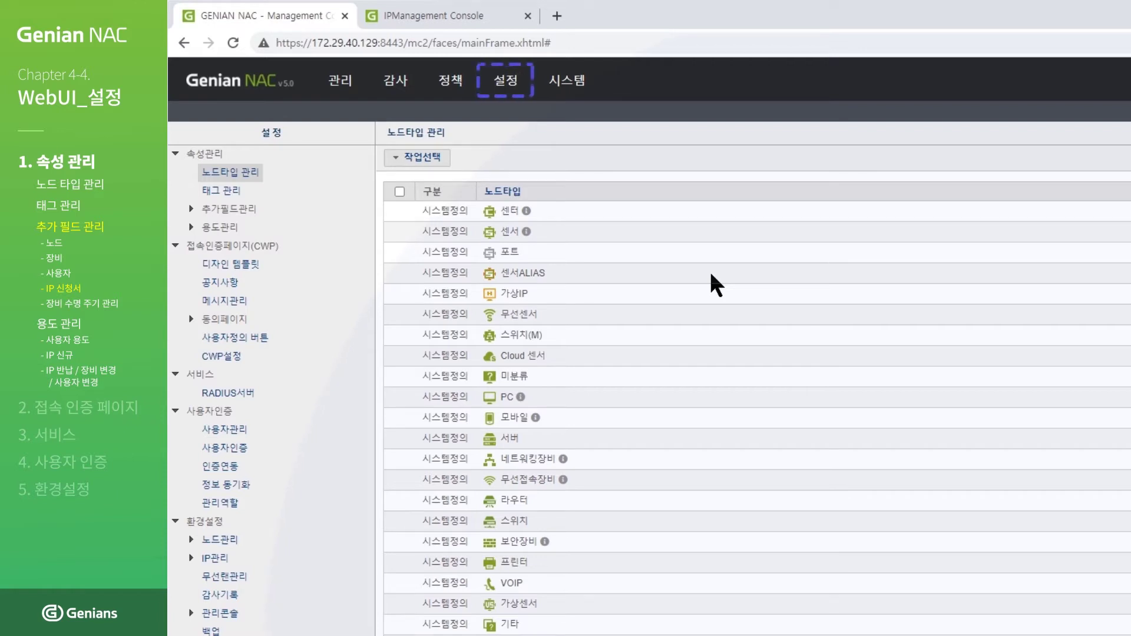
Step: Start a new IP신청서 additional field on slot IPMAPP_IPM_CUSTOM03
mouse_move(509, 95)
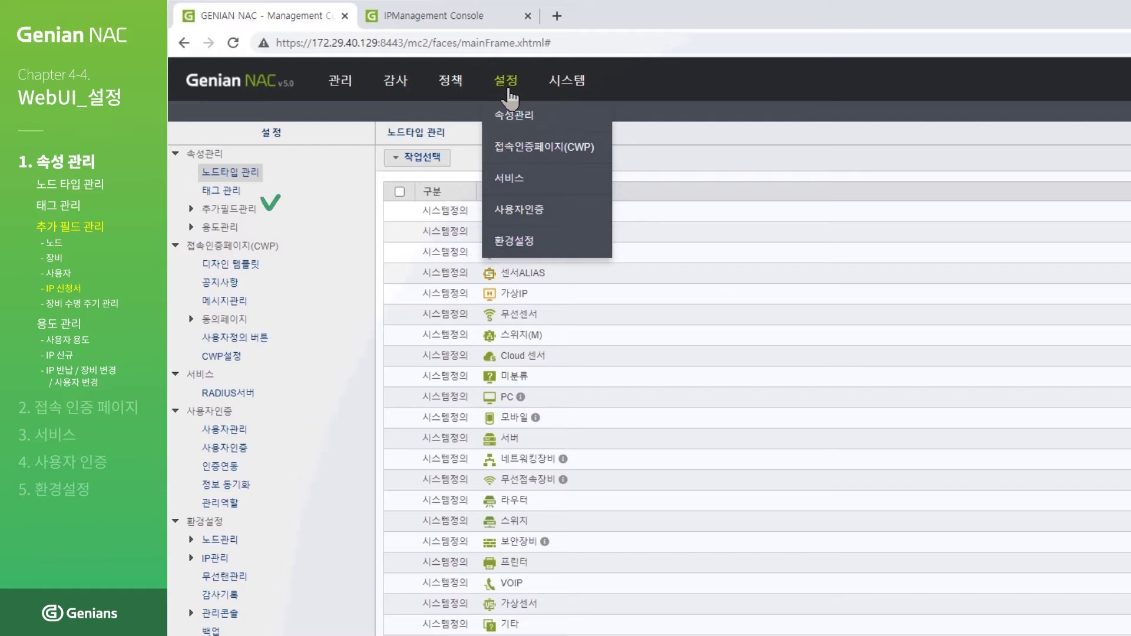
click(192, 209)
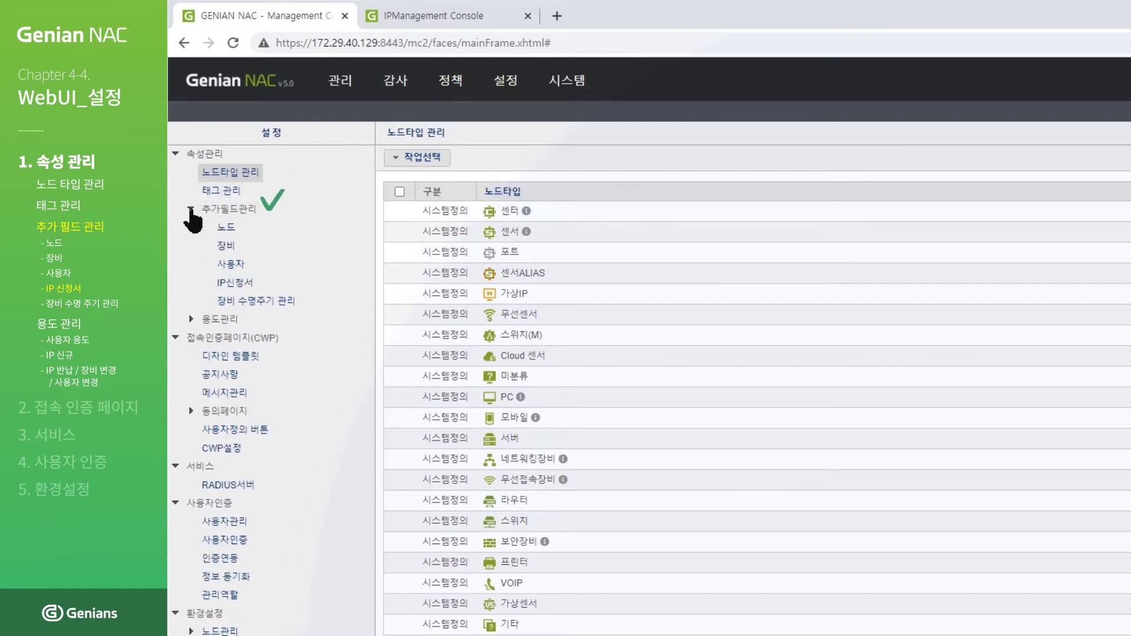
click(244, 284)
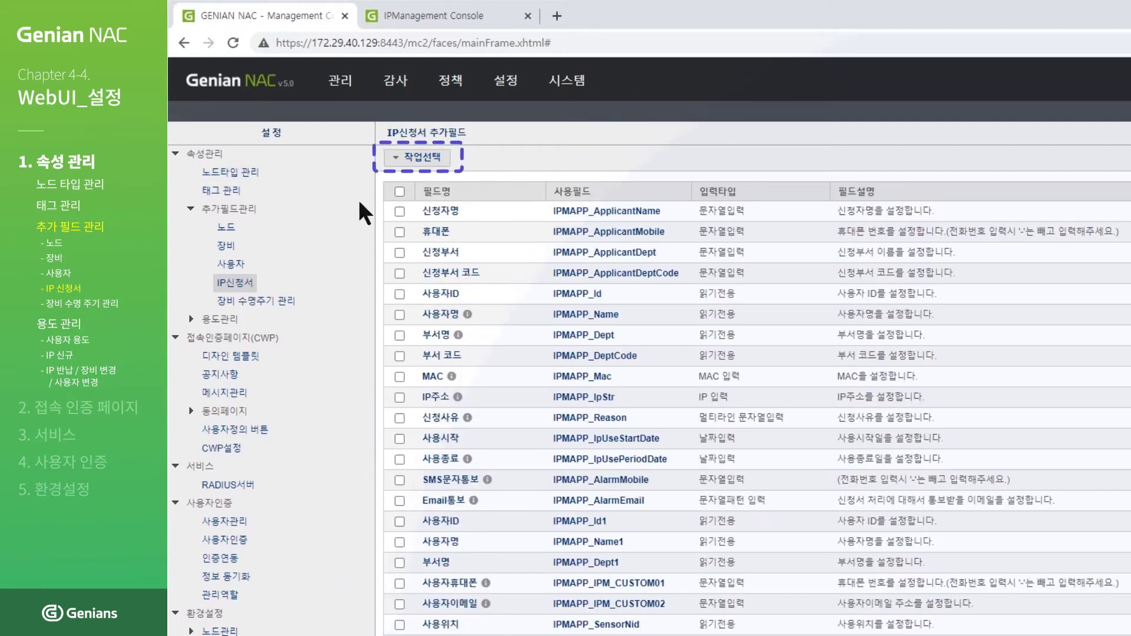
click(433, 159)
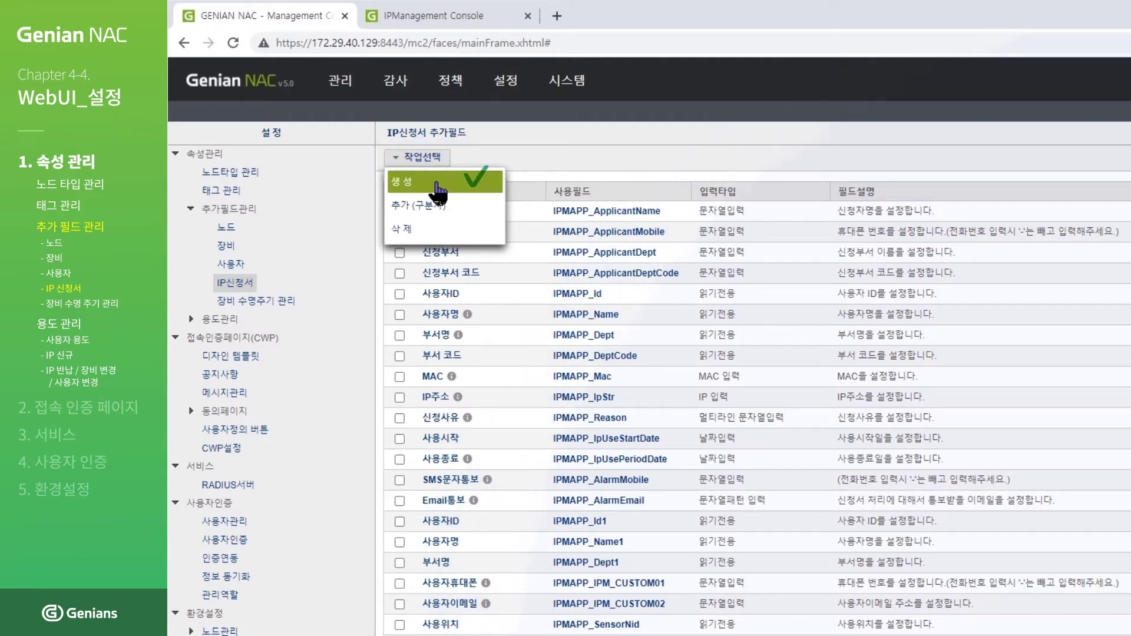
click(436, 184)
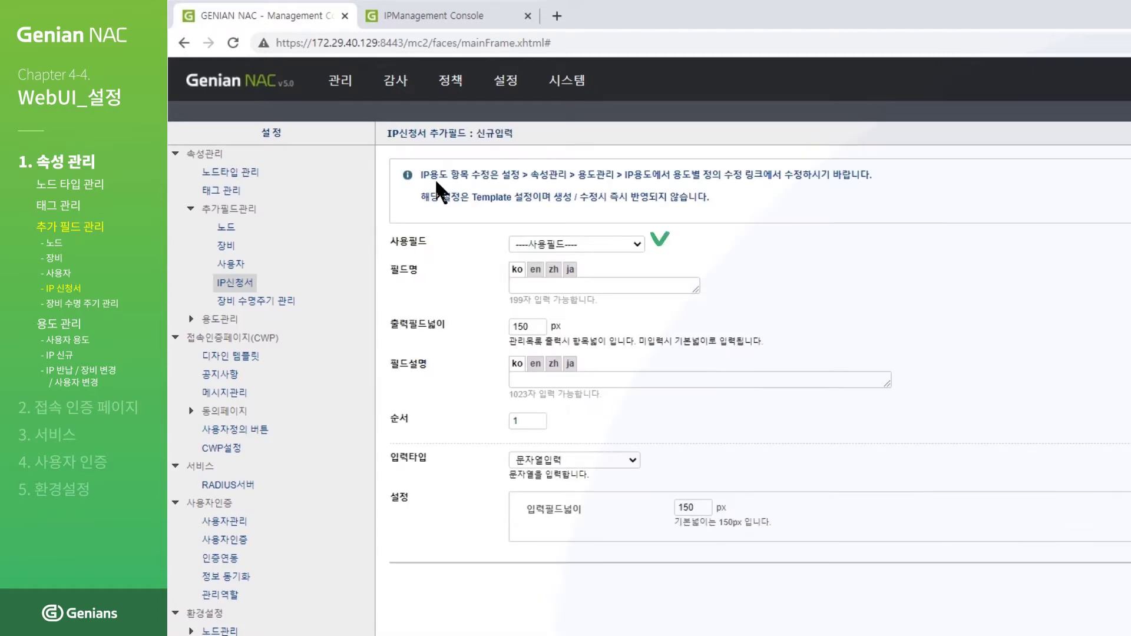
click(589, 243)
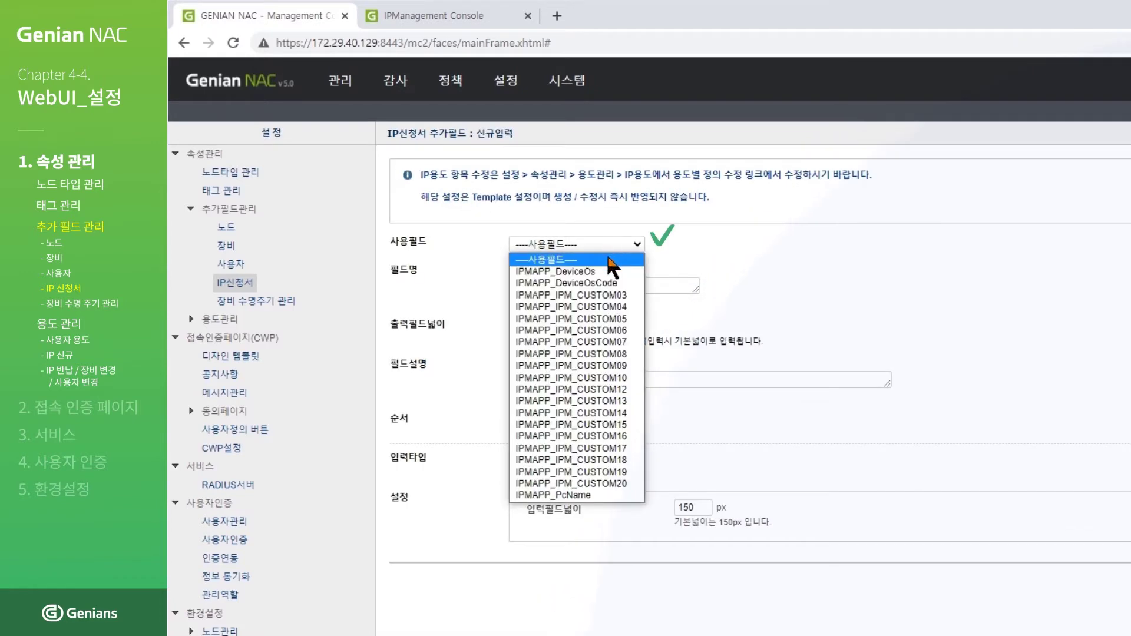
click(610, 300)
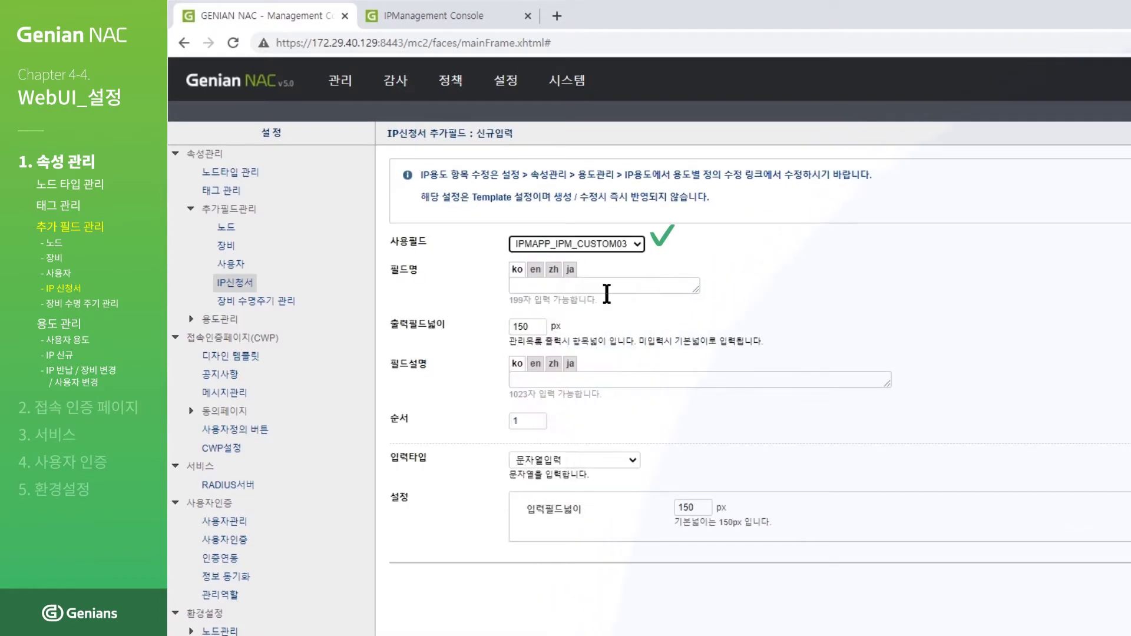
Step: Name it 생일 with description 'IP 신청시스템 추가필드 테스트', keep 문자열입력, and create it
click(648, 285)
text(생일)
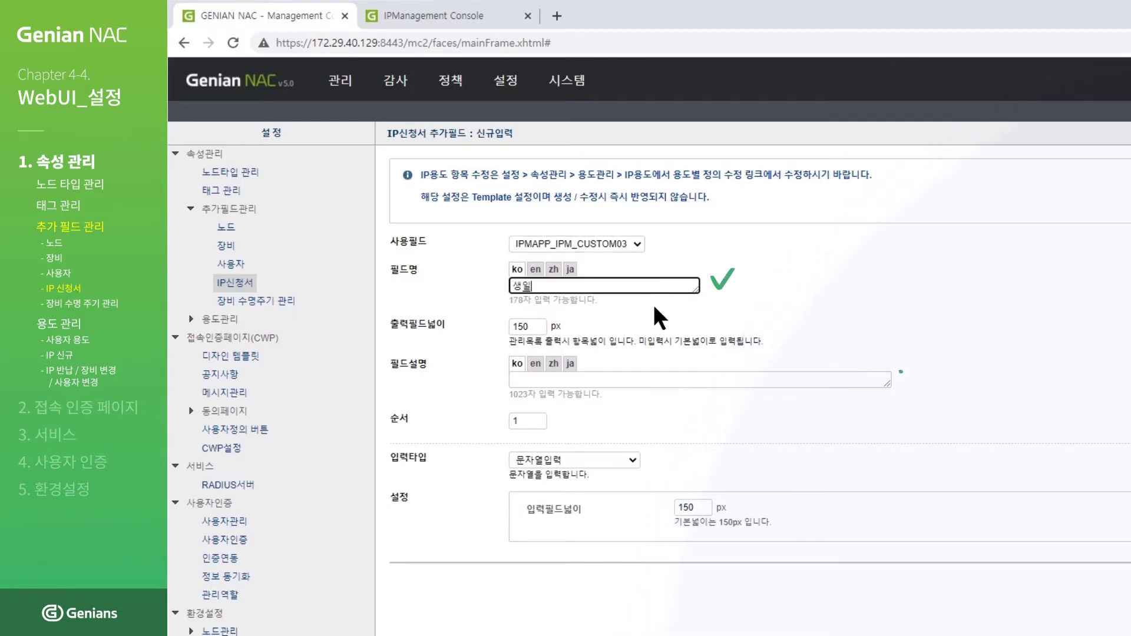
click(683, 380)
text(IP 신청시술)
text(템 추가필드 테스트)
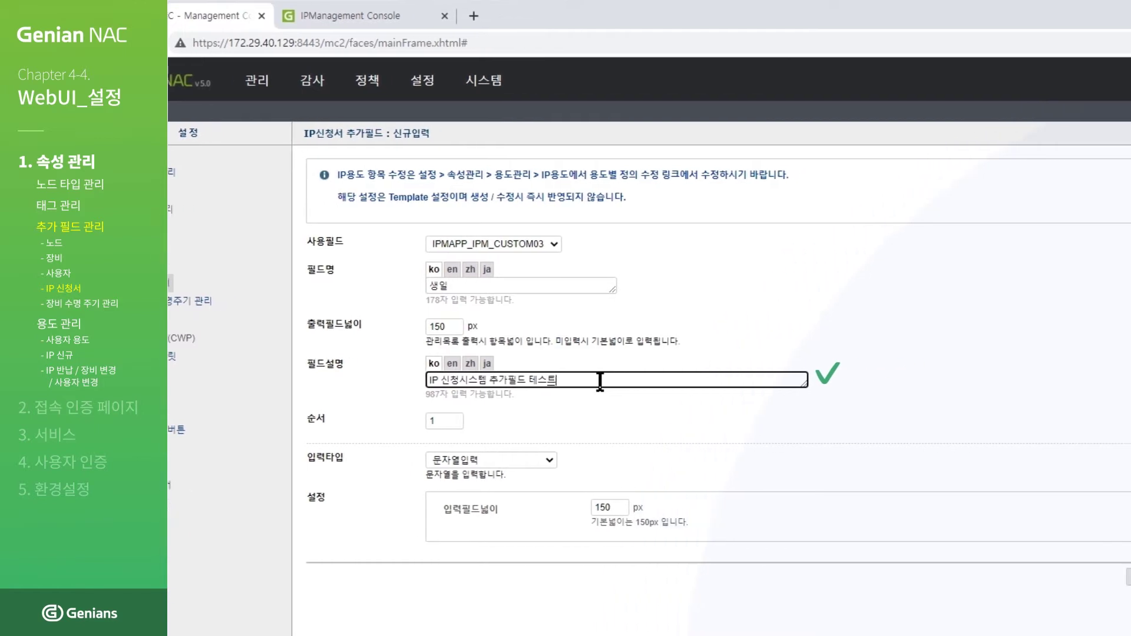
click(629, 460)
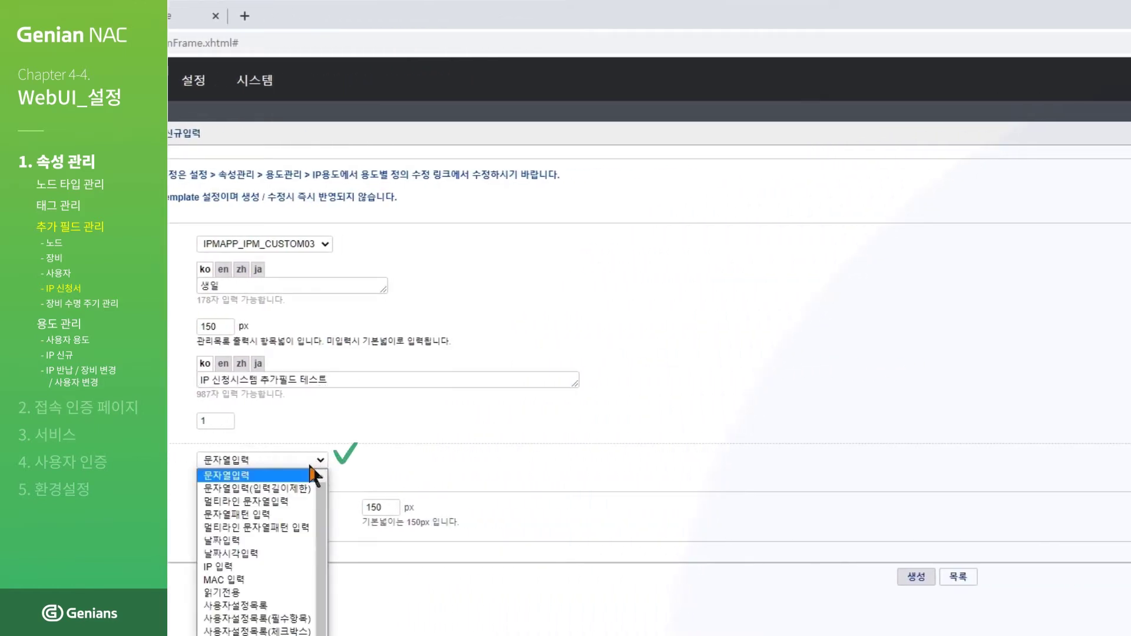
click(304, 475)
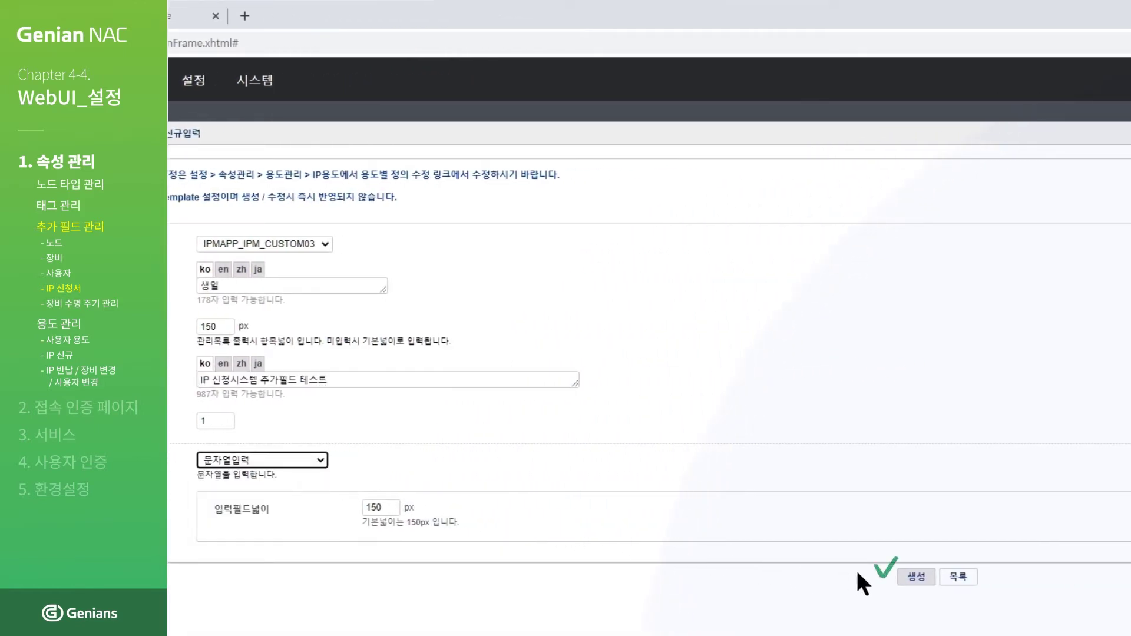
click(914, 578)
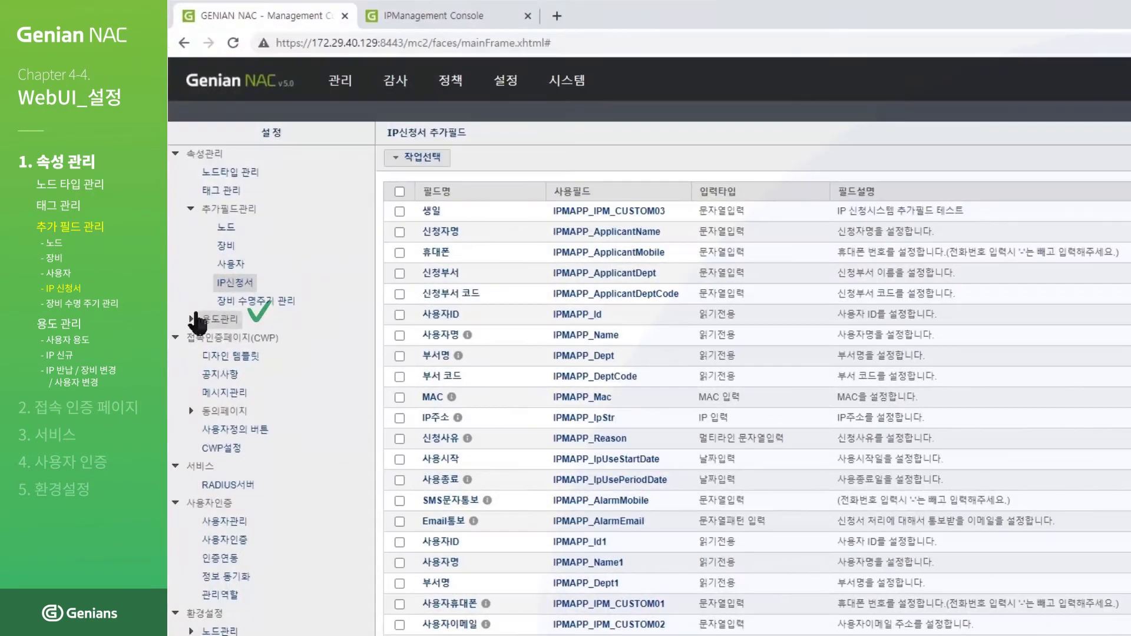
click(190, 319)
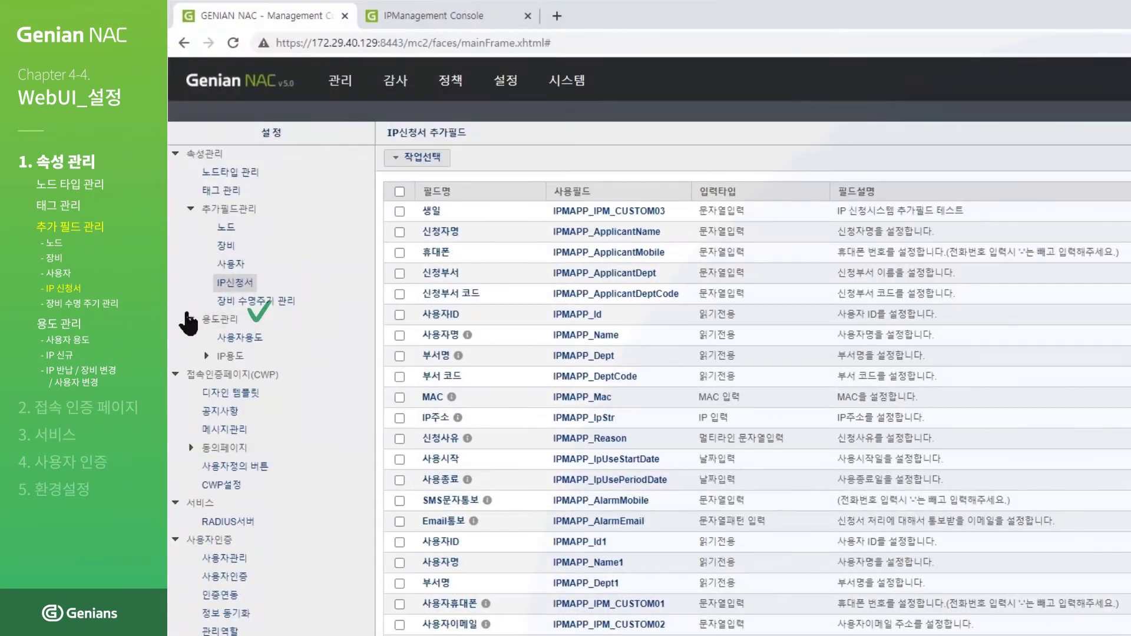
Step: Add 생일 to USERIP_VARIABLE's 신규 신청 입력 필드 and save the IP use
click(206, 356)
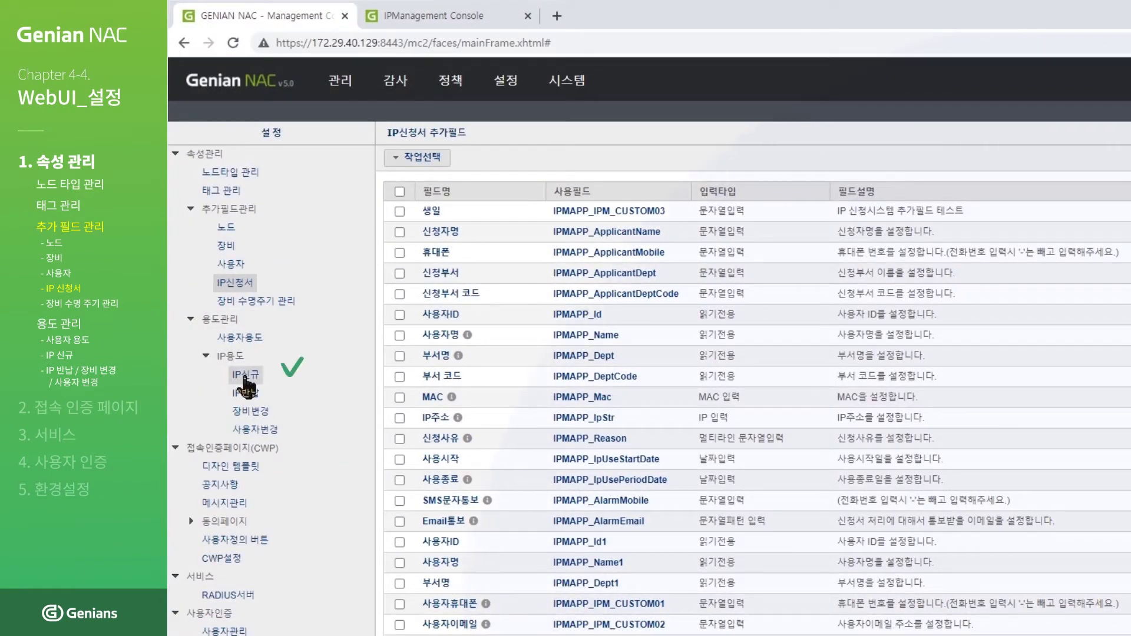
click(245, 376)
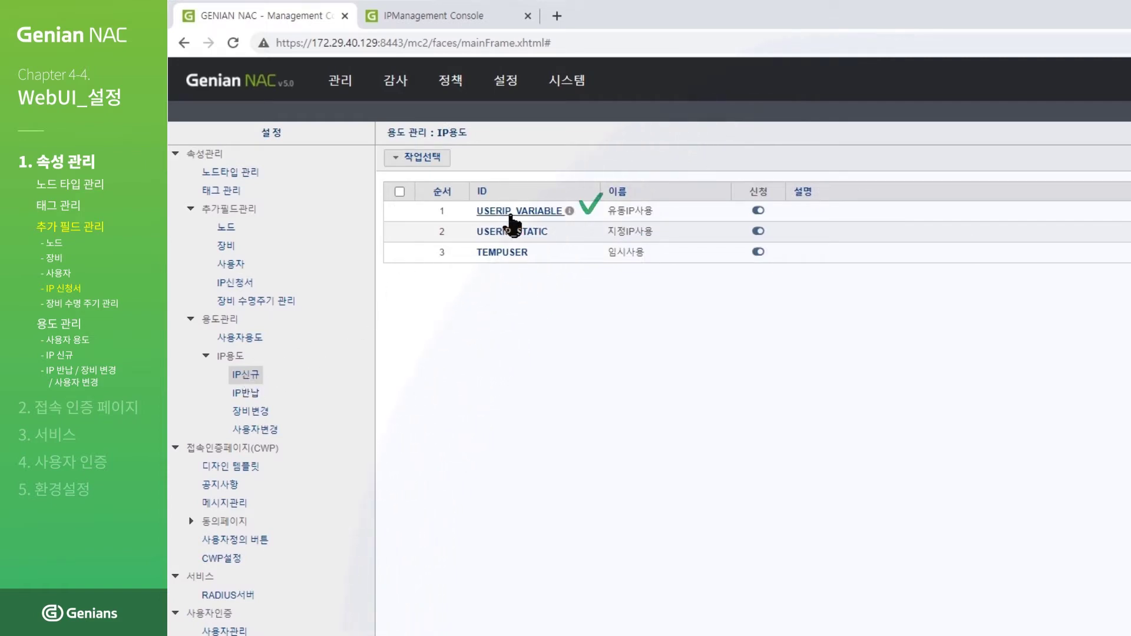
click(511, 218)
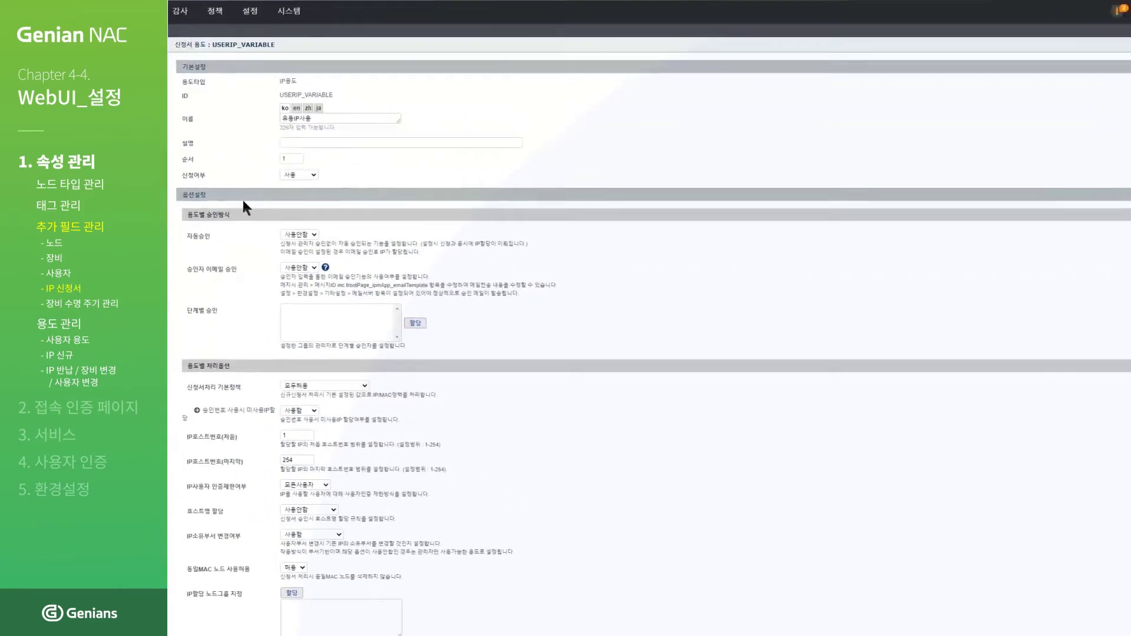
scroll(241, 247, down, 2)
scroll(242, 256, down, 5)
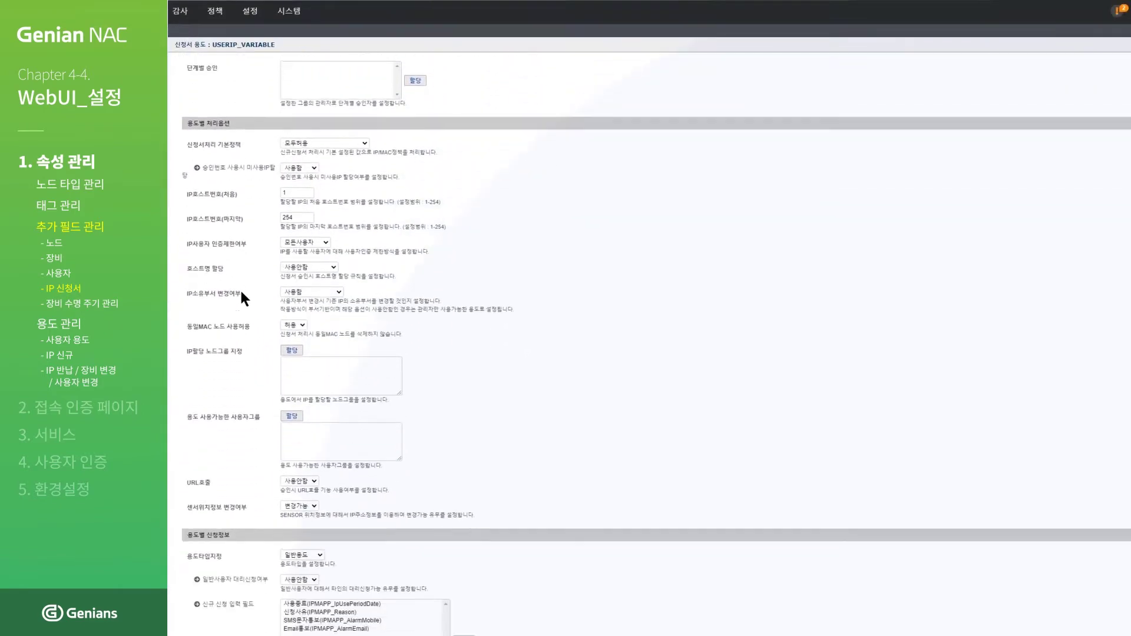
click(490, 547)
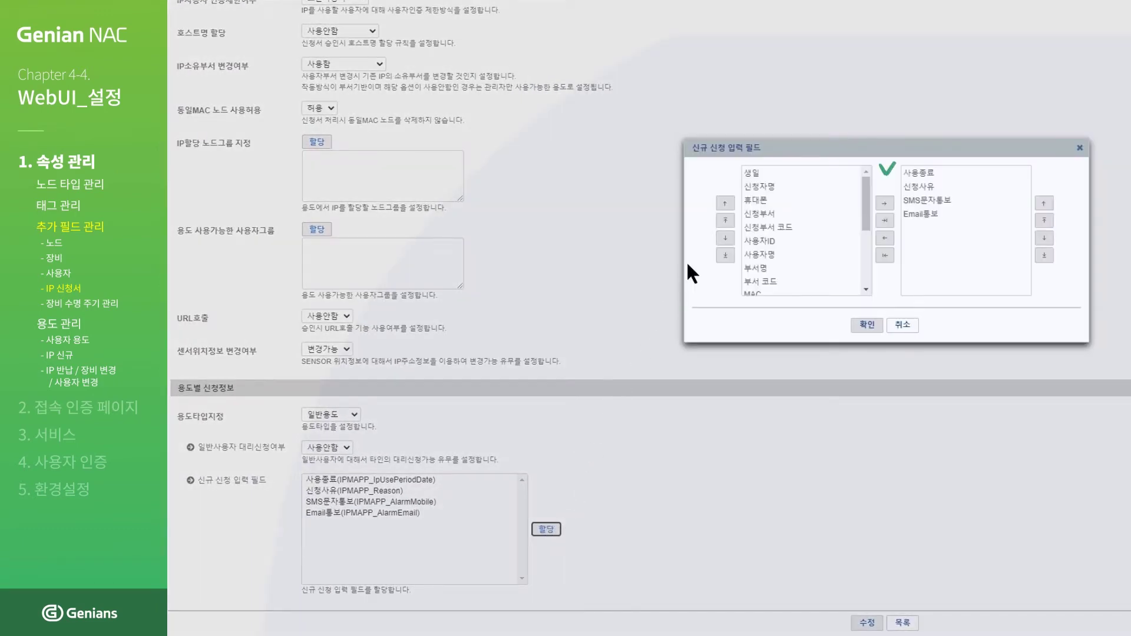
double_click(753, 172)
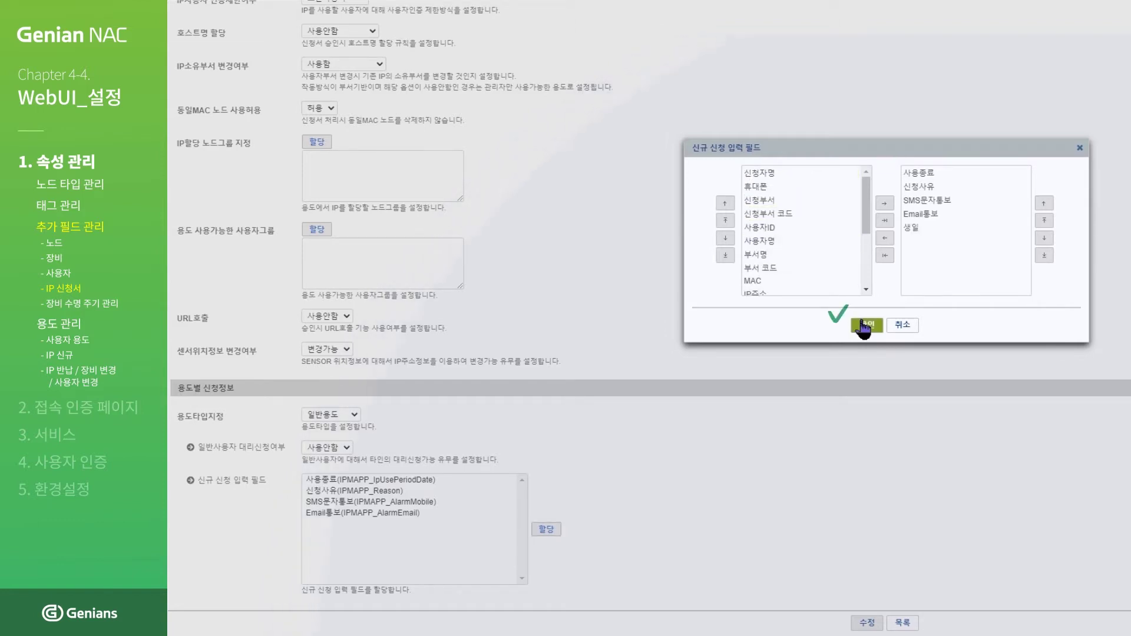
click(863, 324)
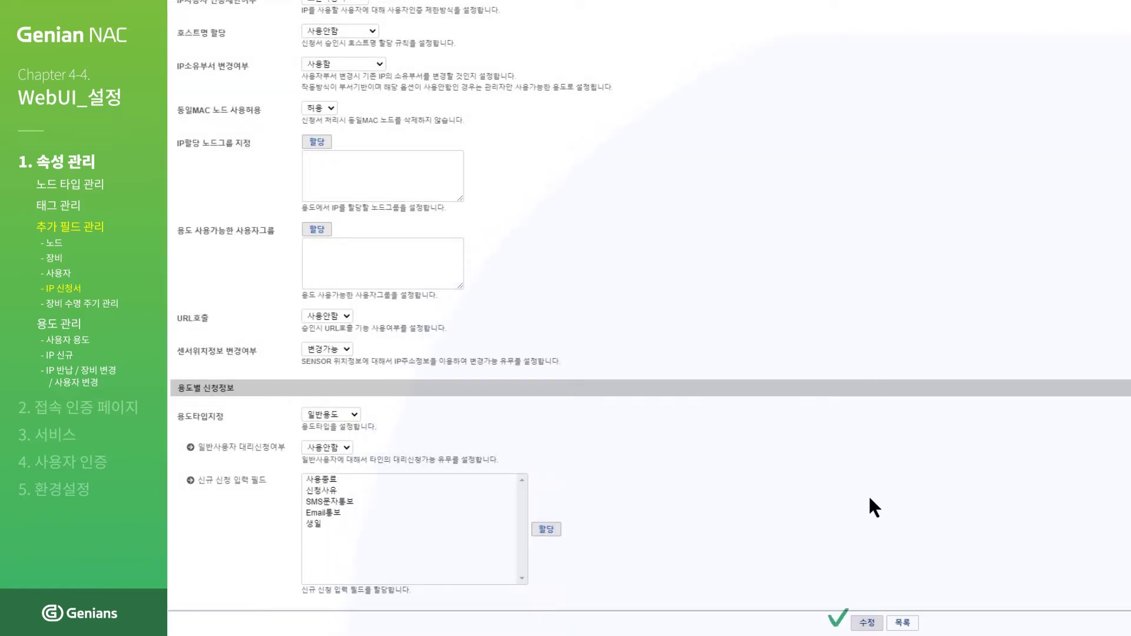
click(864, 624)
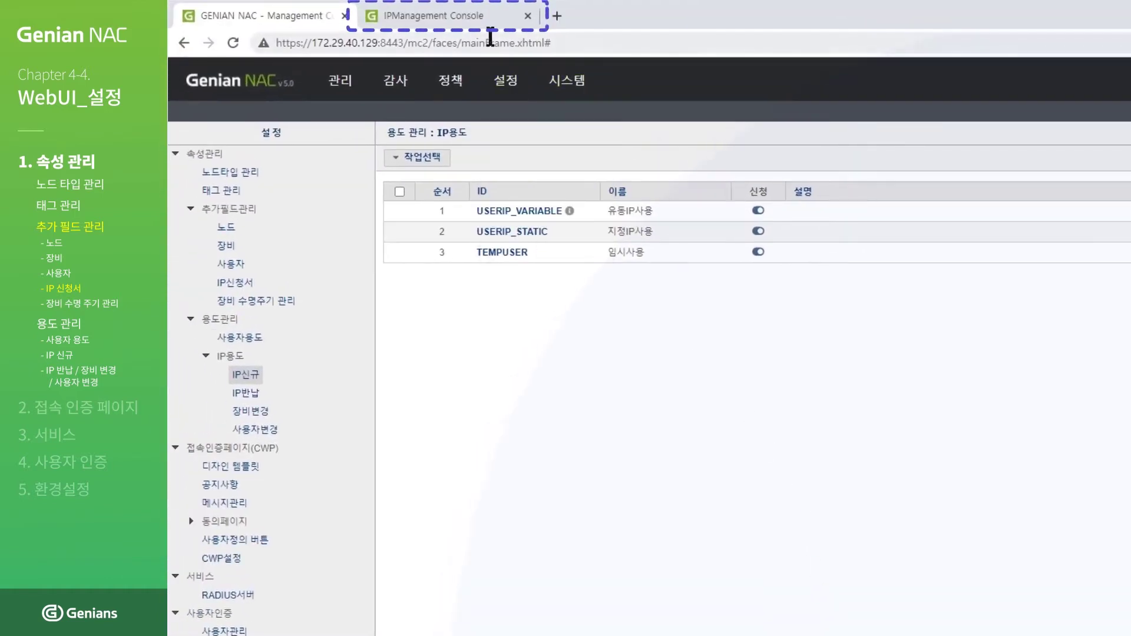
Step: Log in to the IPManagement Console as admin with the administrator password
click(473, 16)
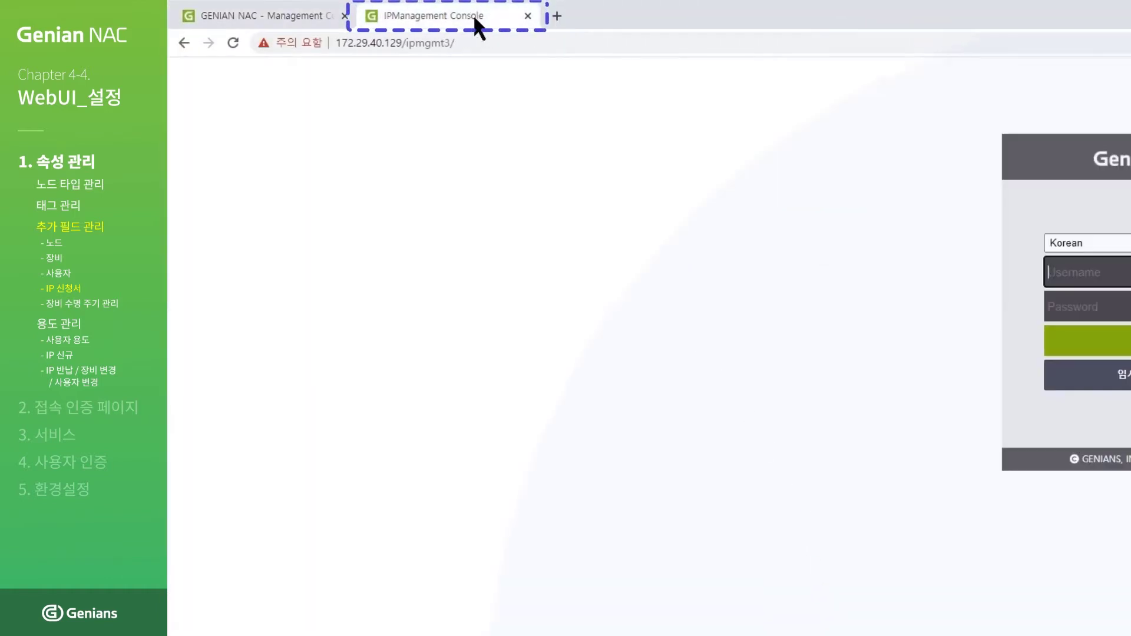
text(admin)
key(Tab)
text(***)
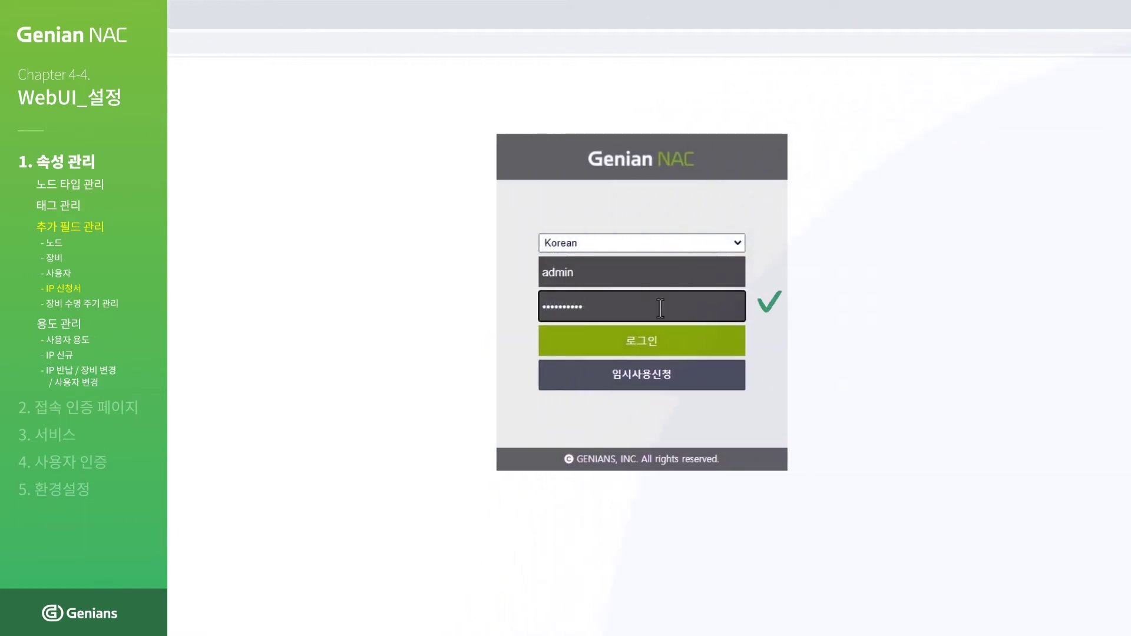
click(648, 342)
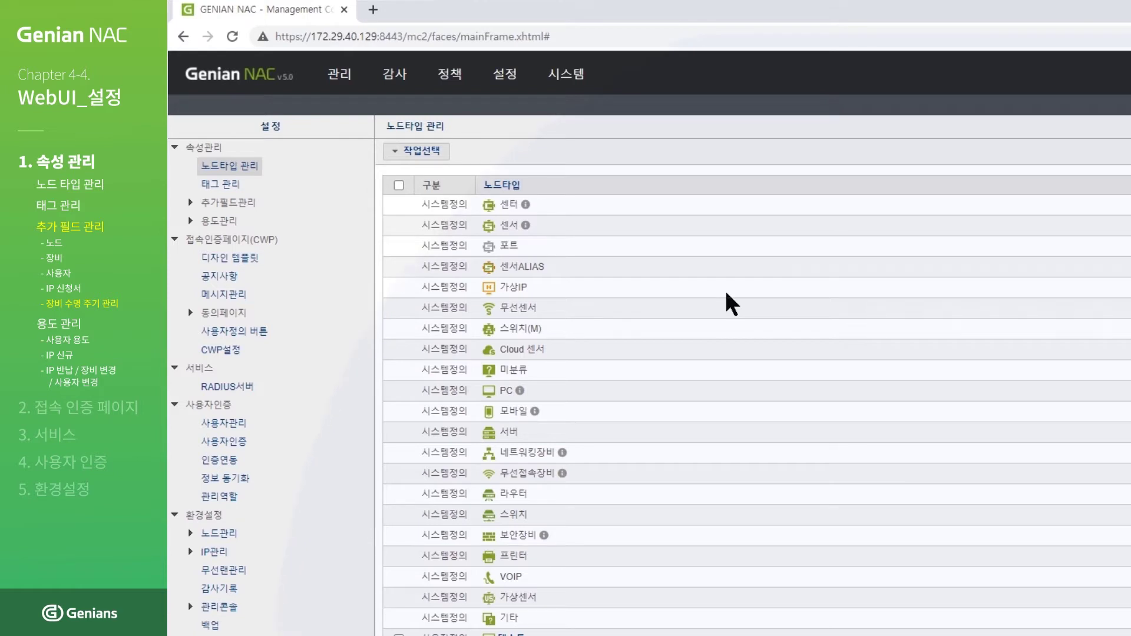
Step: Start a new 장비 수명주기 관리 additional field on slot NI_CUSTOM01
mouse_move(511, 75)
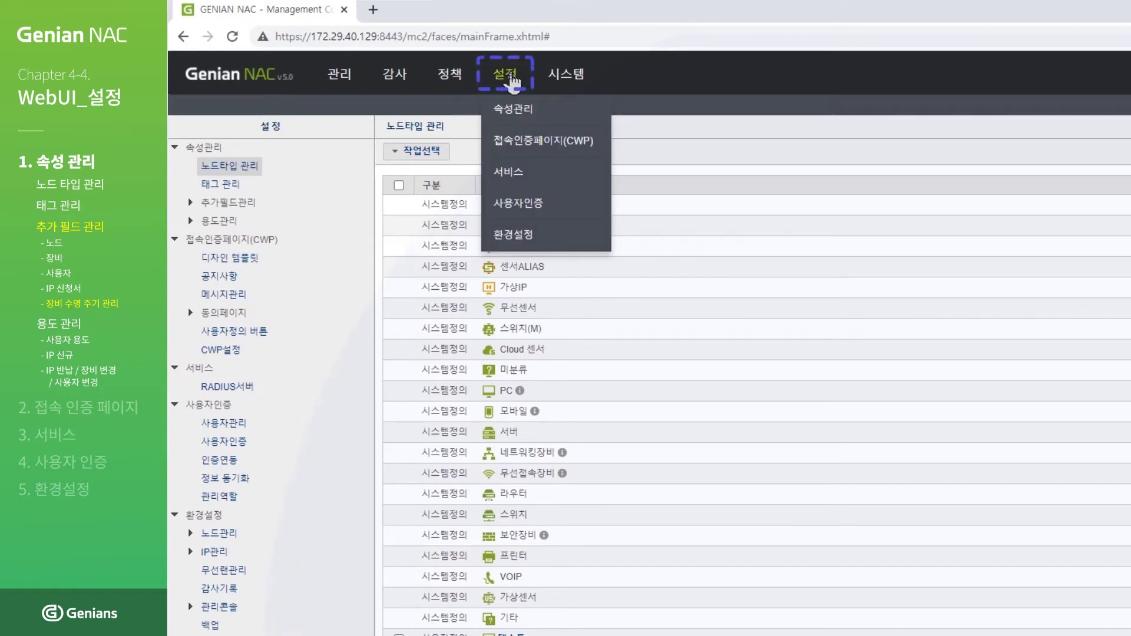
mouse_move(453, 95)
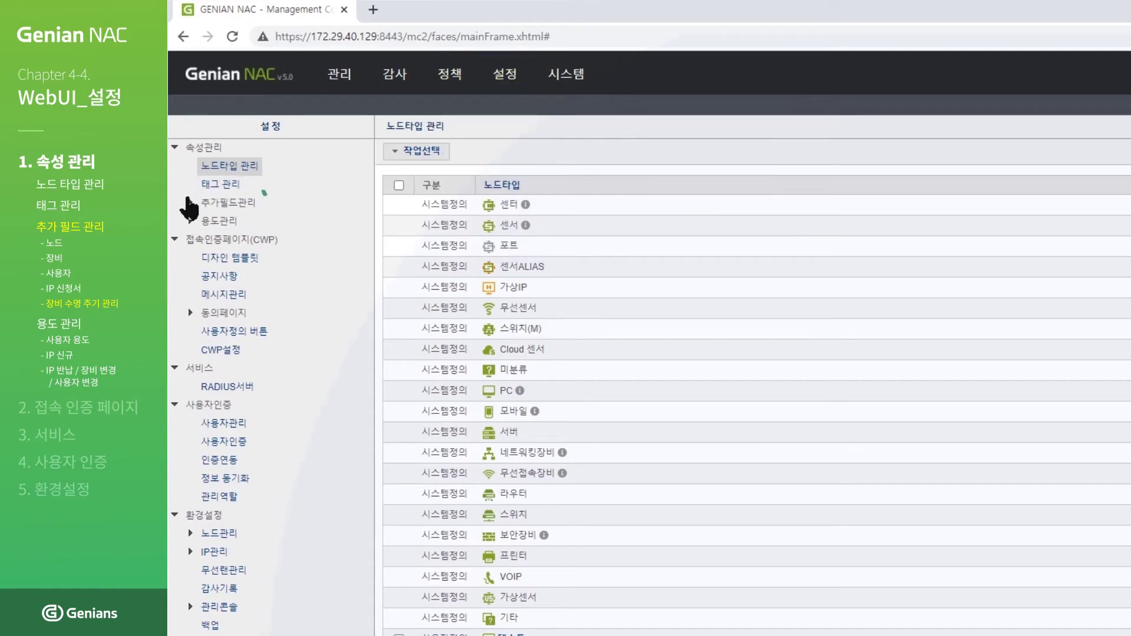
click(190, 202)
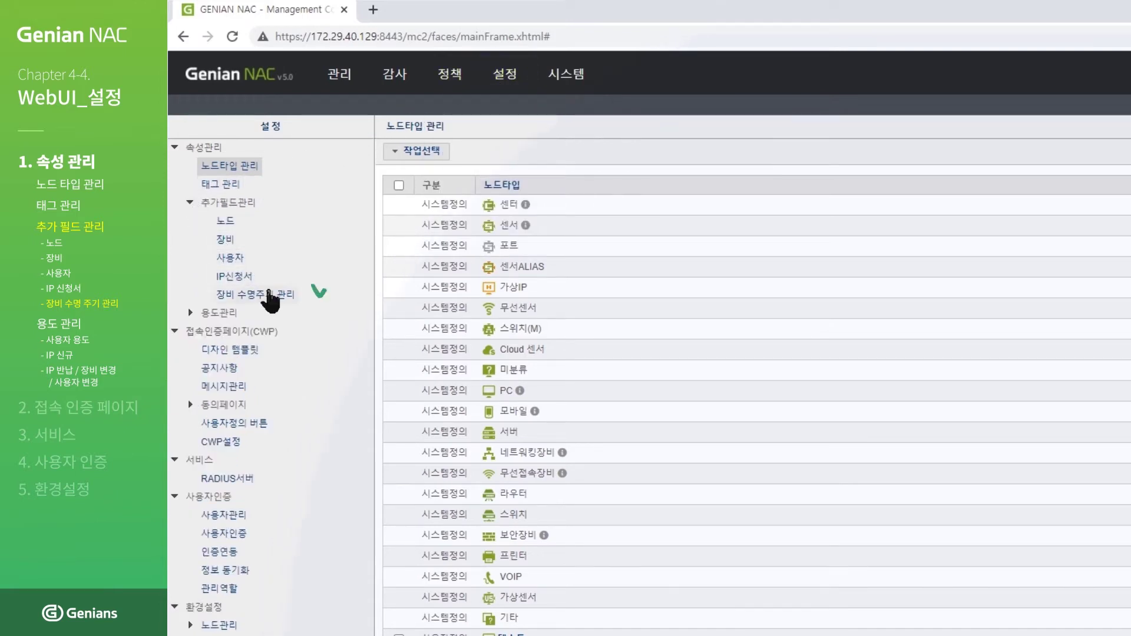
click(273, 298)
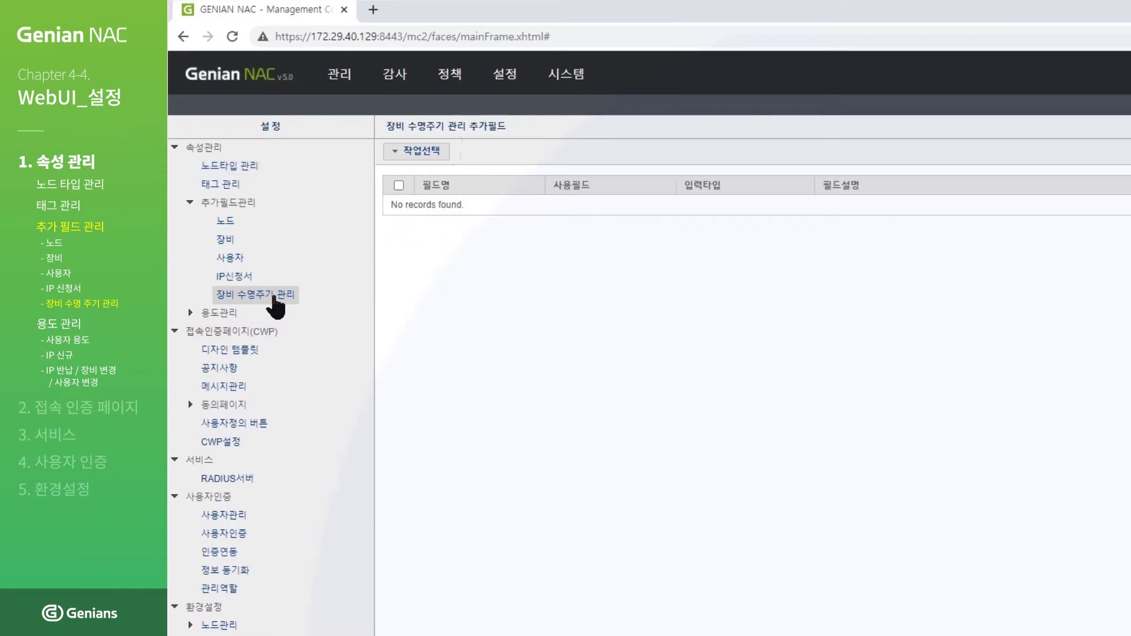
click(420, 152)
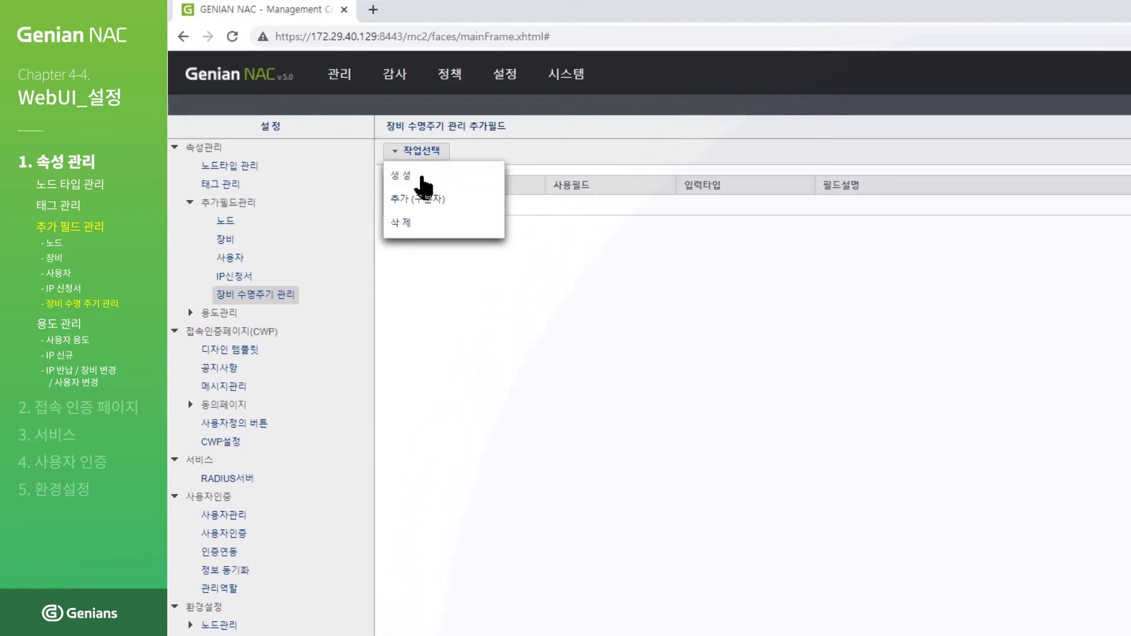
click(424, 179)
click(584, 168)
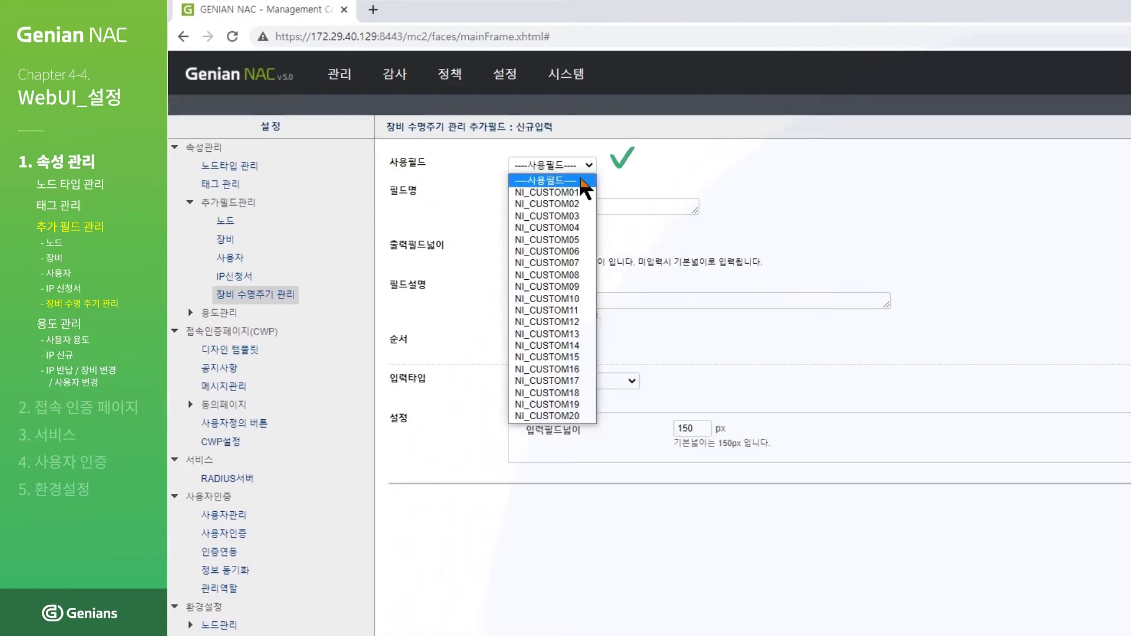
click(584, 192)
Step: Name it 장비 수명주기 추가필드, keep 문자열입력 input type, and create it
click(653, 206)
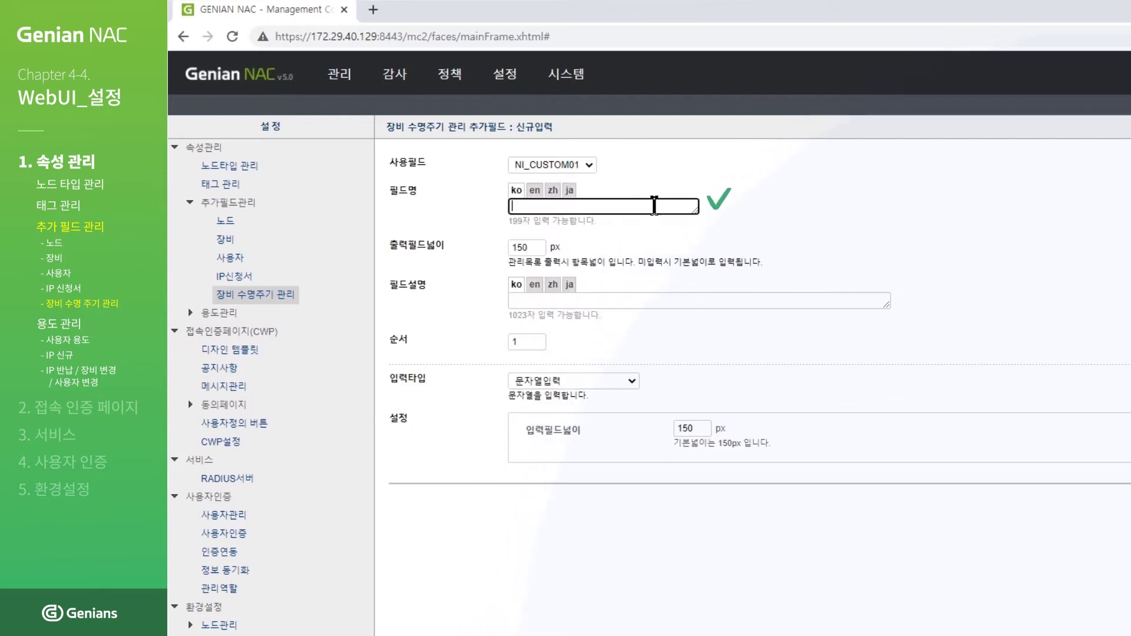
text(장비 수명주기 추가필드)
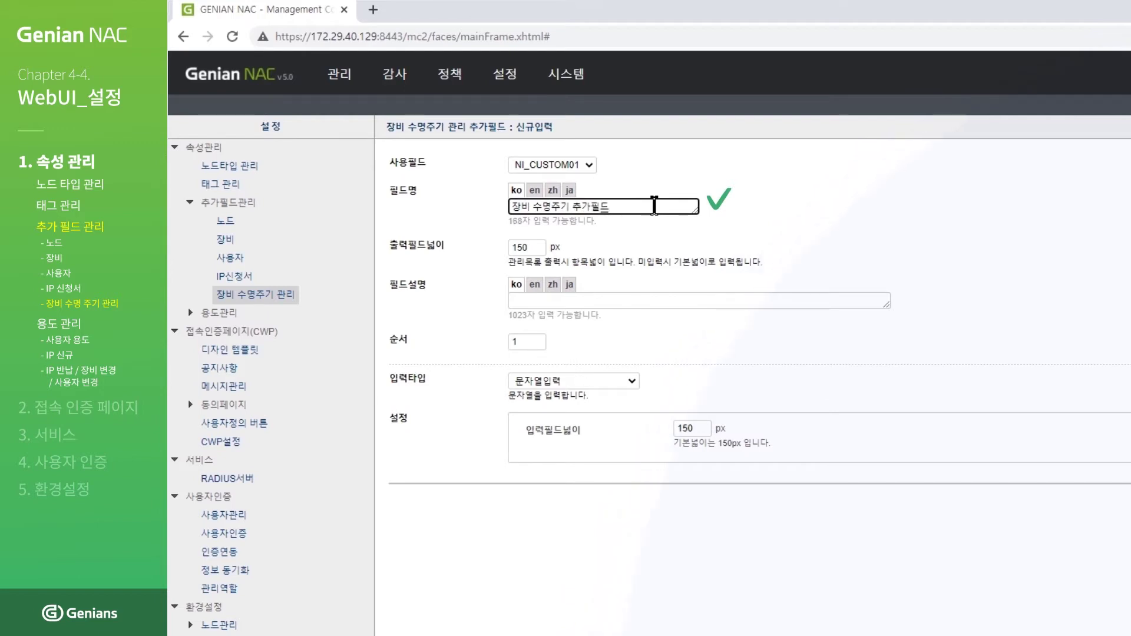
click(607, 381)
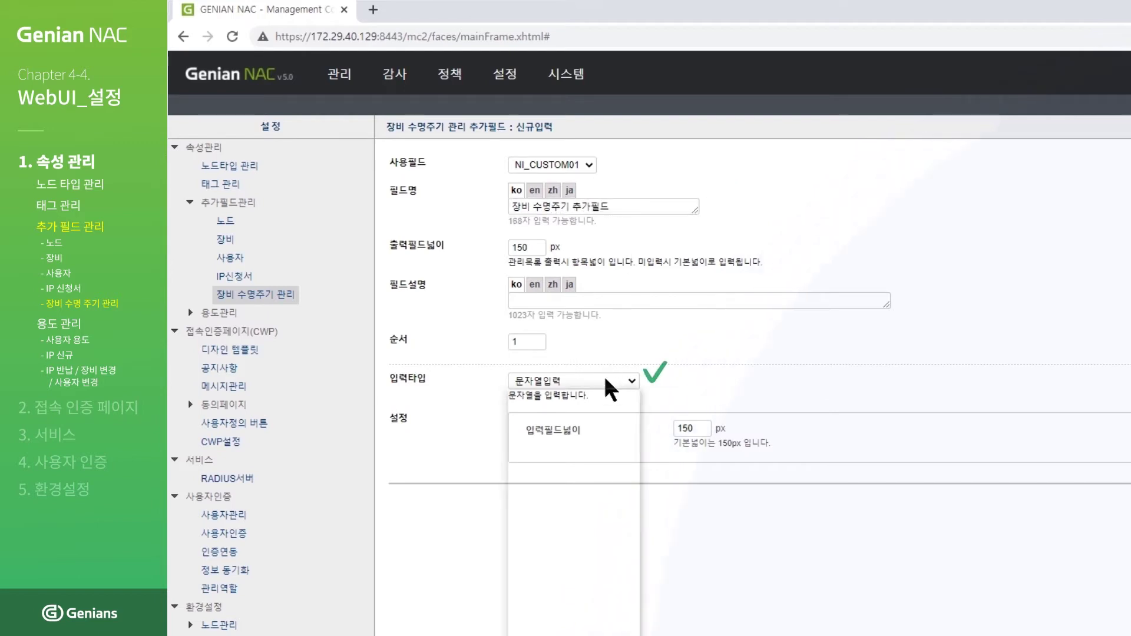
click(606, 395)
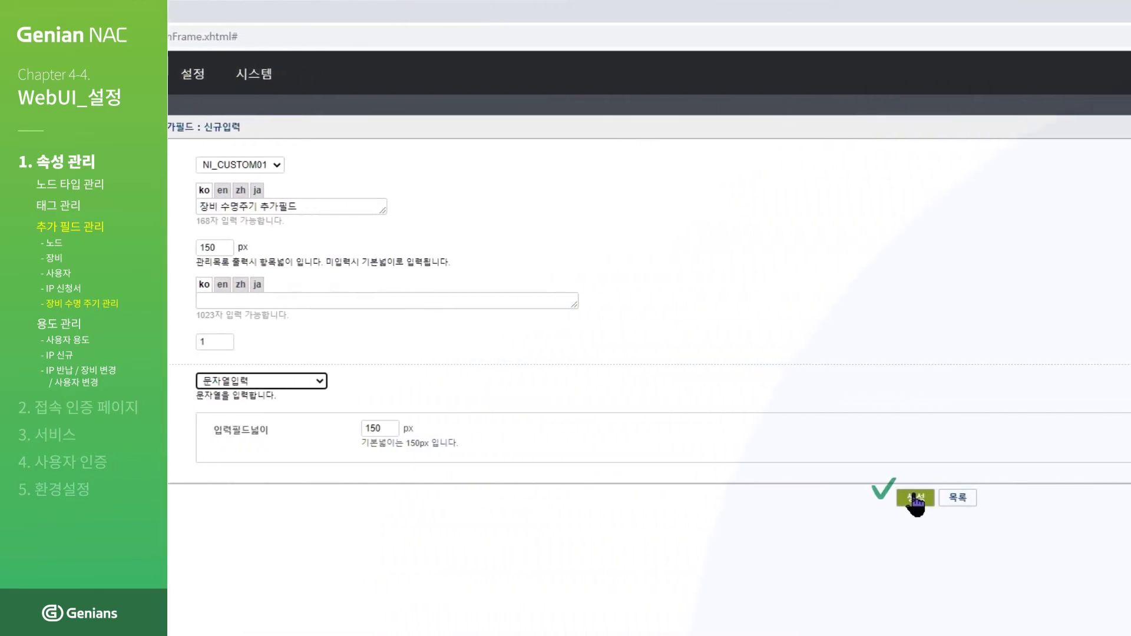
click(915, 499)
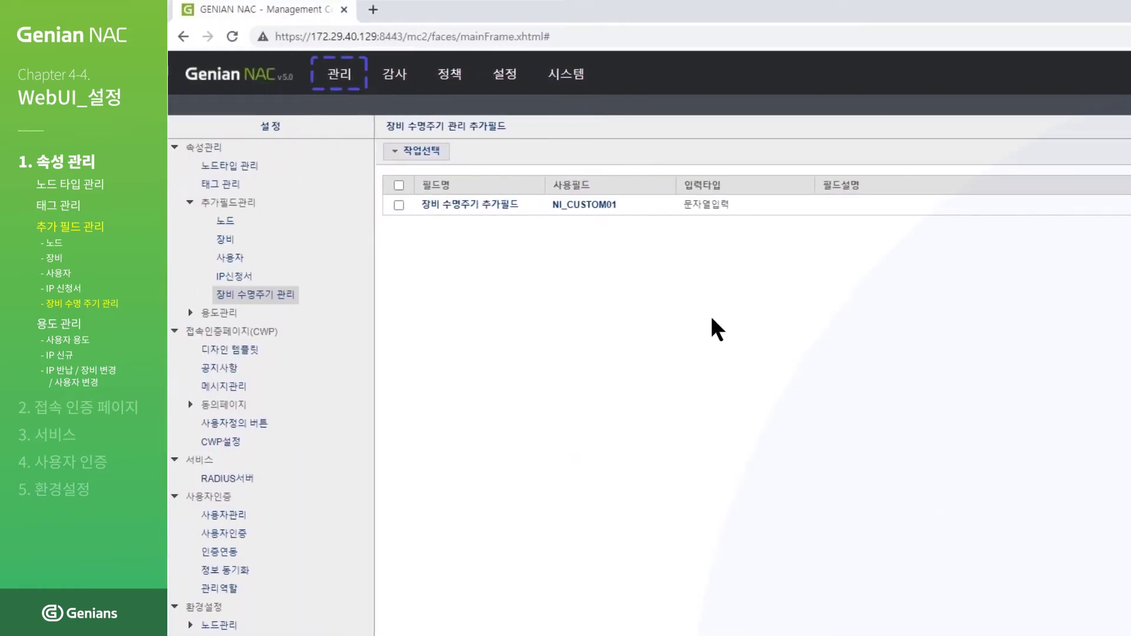
Step: Open the 장비정보 tab of node 172.29.40.127 from the 관리 > 노드 list
mouse_move(340, 73)
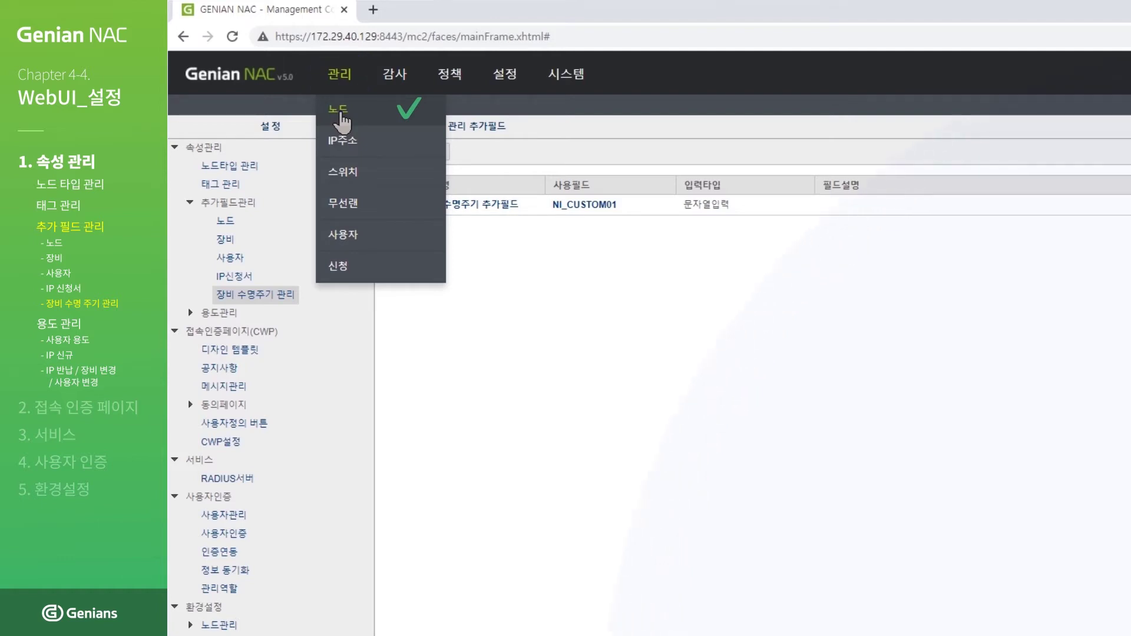
click(341, 118)
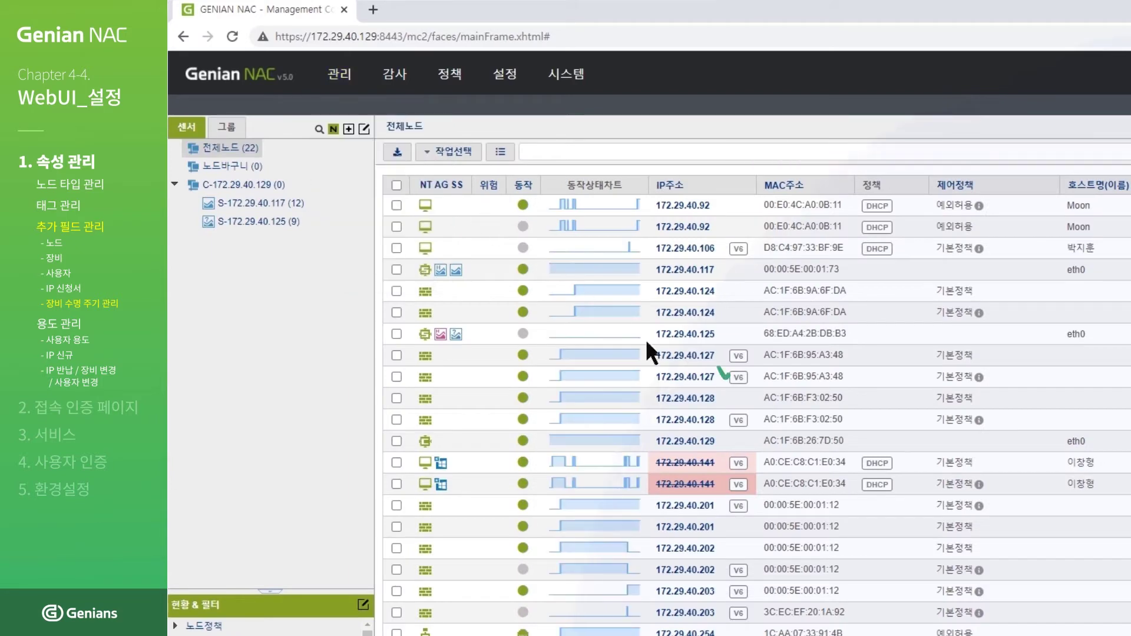
click(686, 377)
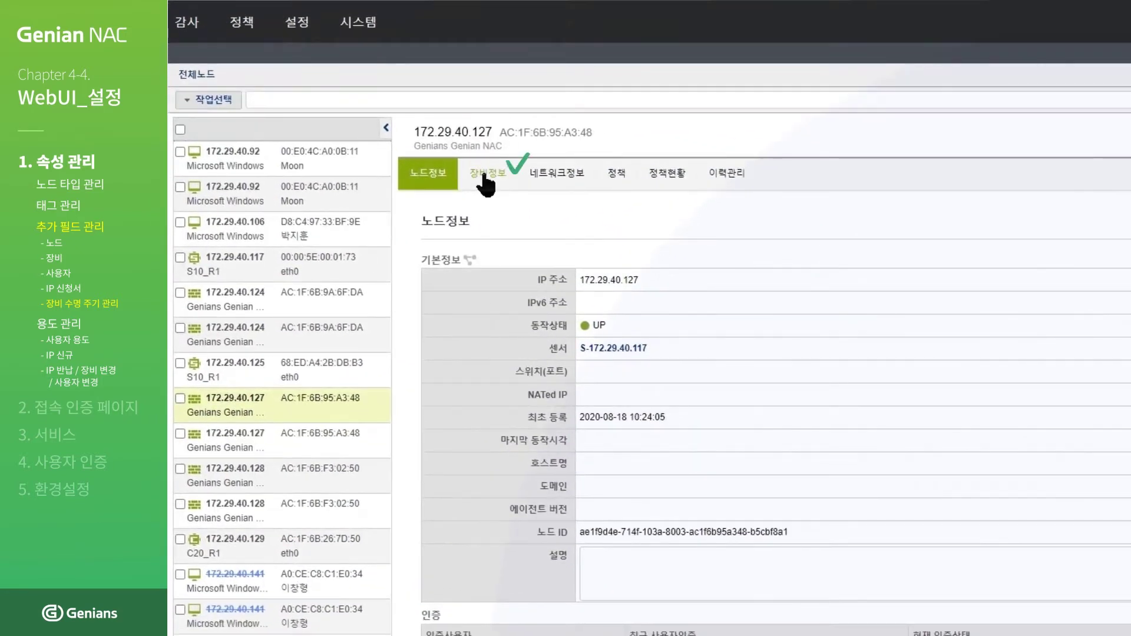
click(486, 176)
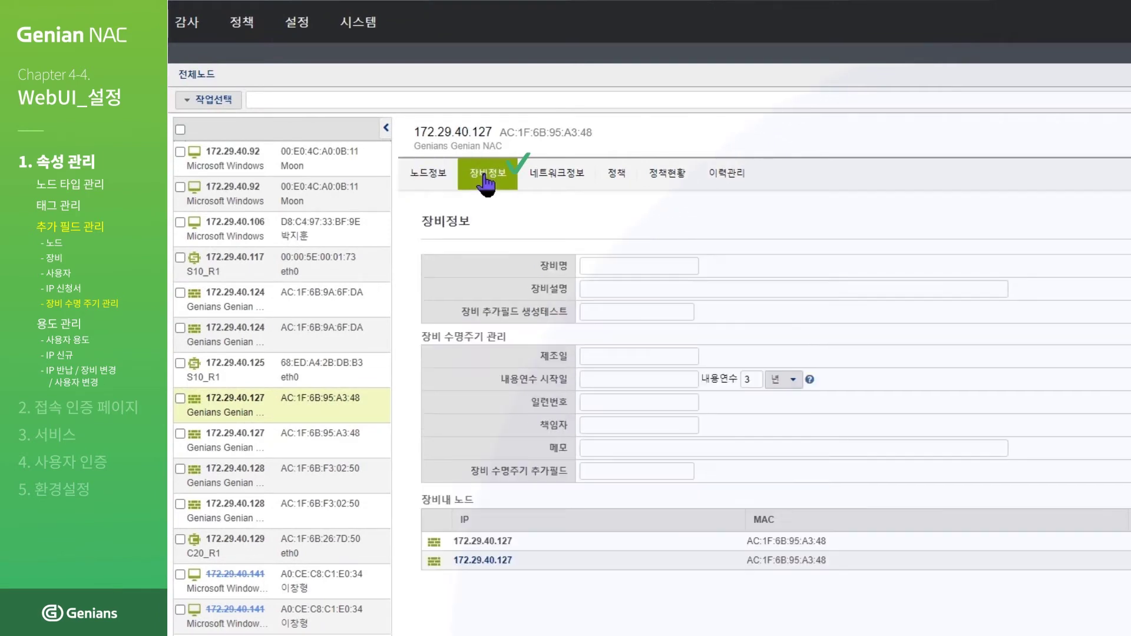
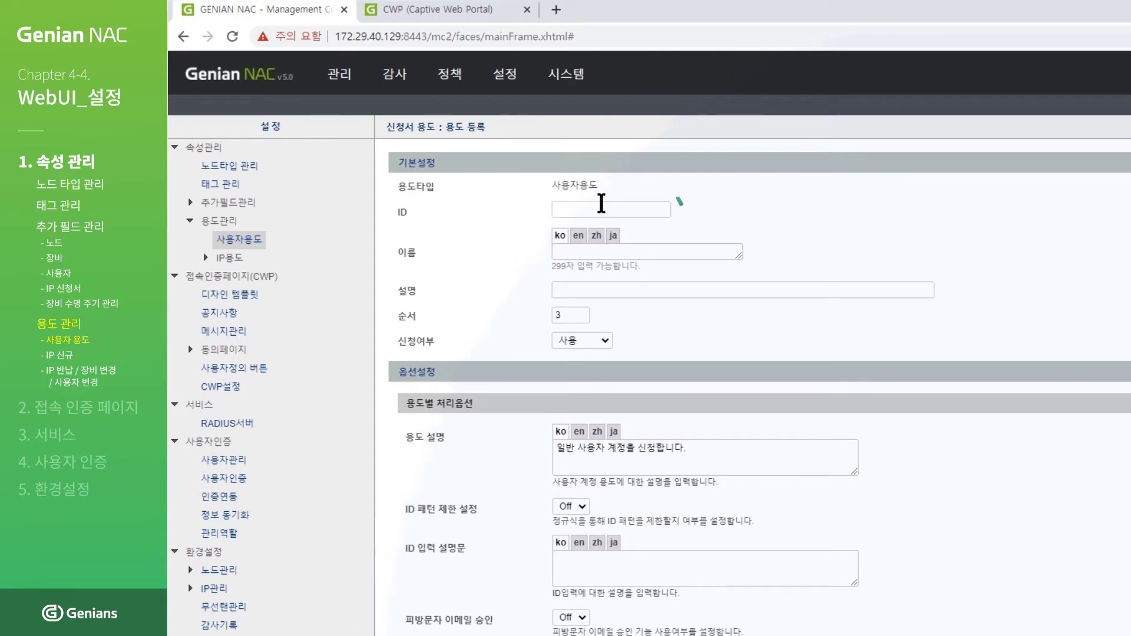
Step: Enter ID USERTEST and name 테스트 for the new user purpose
text(USERTEST)
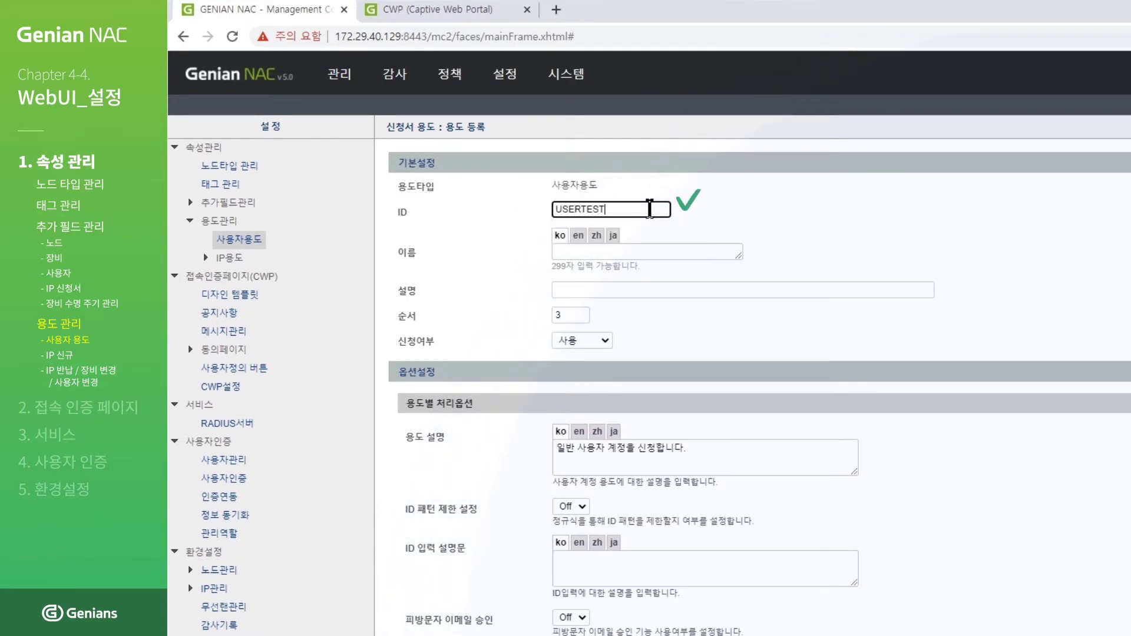
click(670, 248)
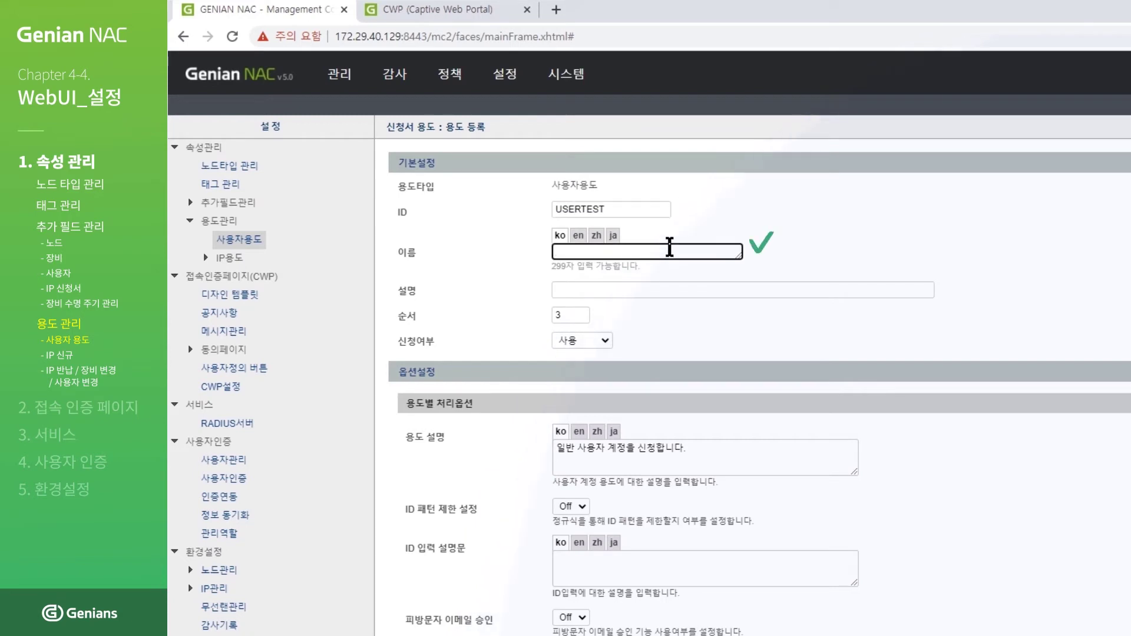
text(테스트)
Step: Turn visitor e-mail approval on with 관리자 as approver, then bring up the account-field assignment
scroll(670, 248, down, 7)
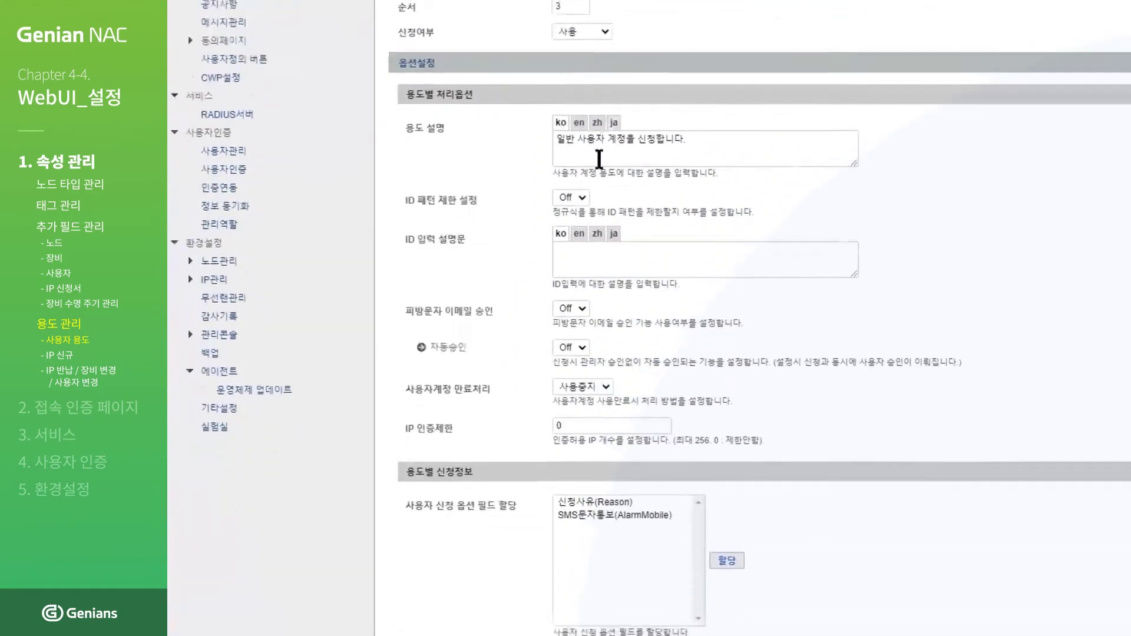
click(577, 218)
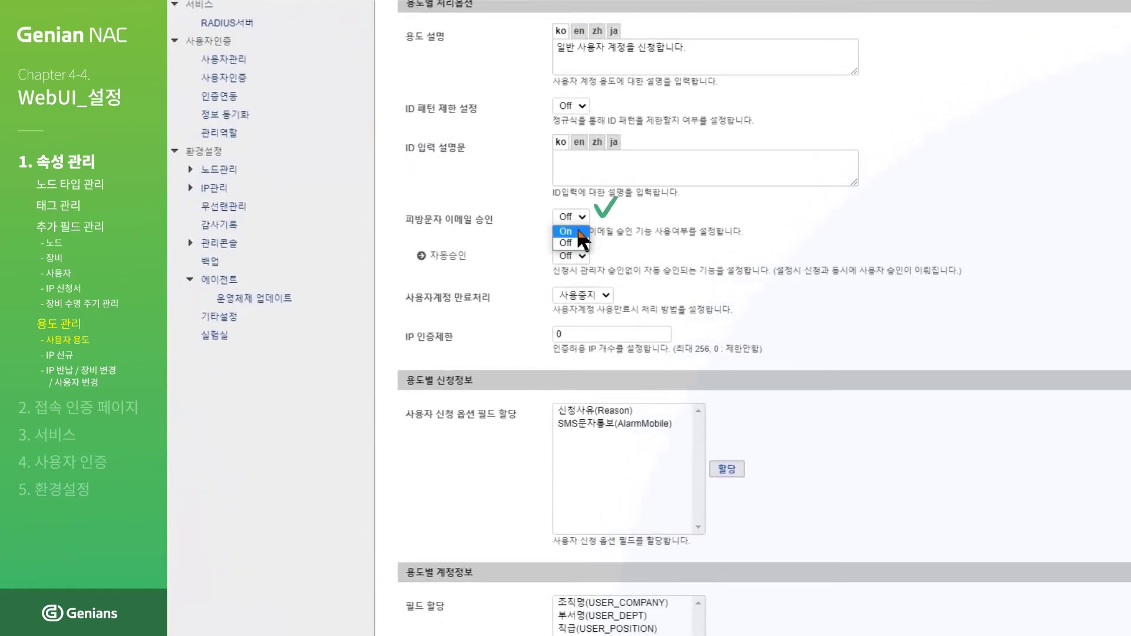
click(580, 236)
click(581, 256)
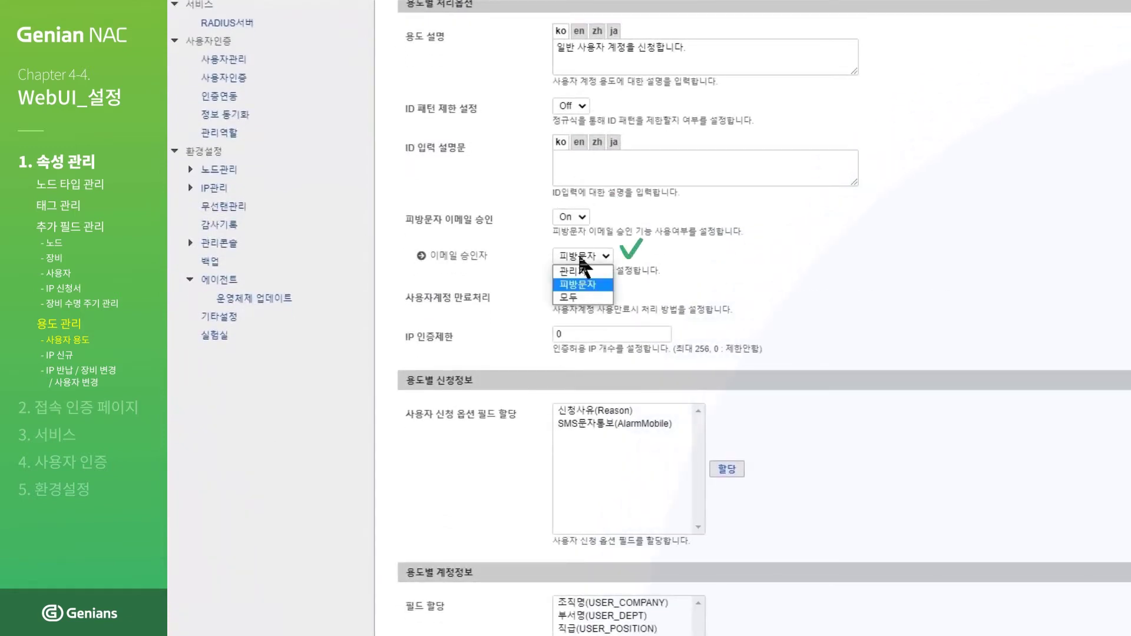
click(582, 273)
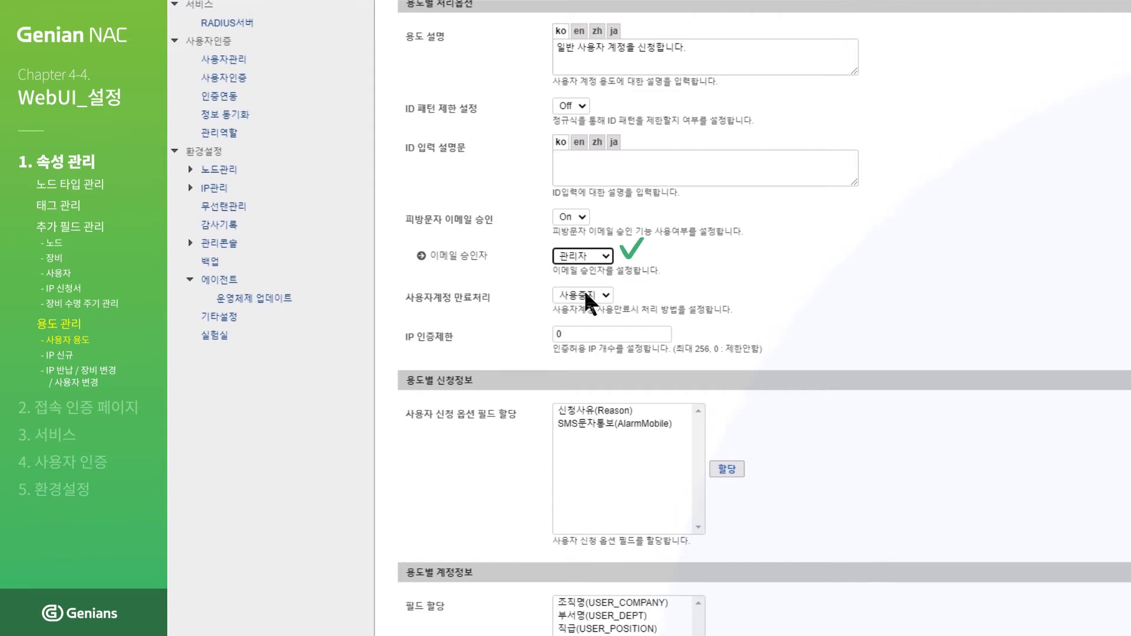
scroll(585, 306, down, 2)
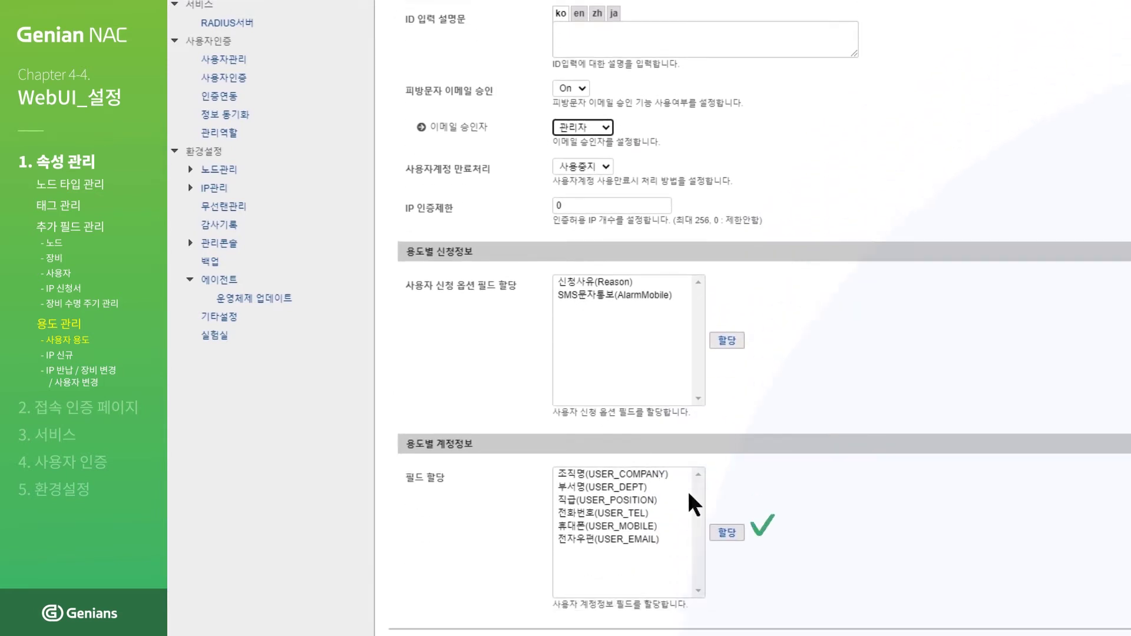
click(728, 533)
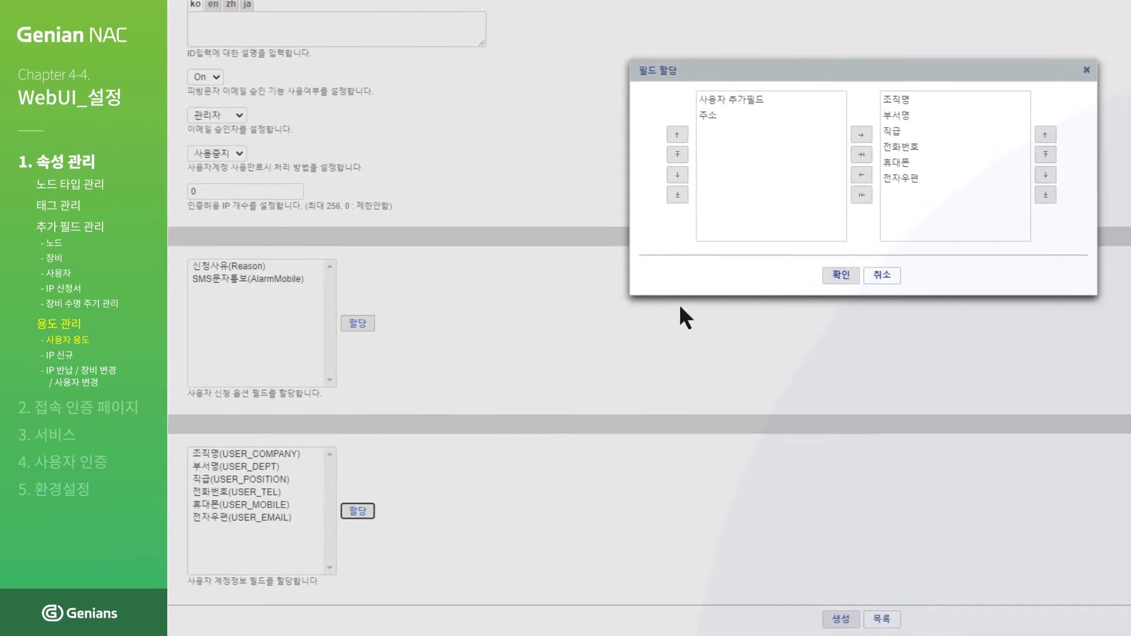
Step: Swap 전자우편 for 주소 in the account fields and create the USERTEST purpose
double_click(894, 178)
click(773, 132)
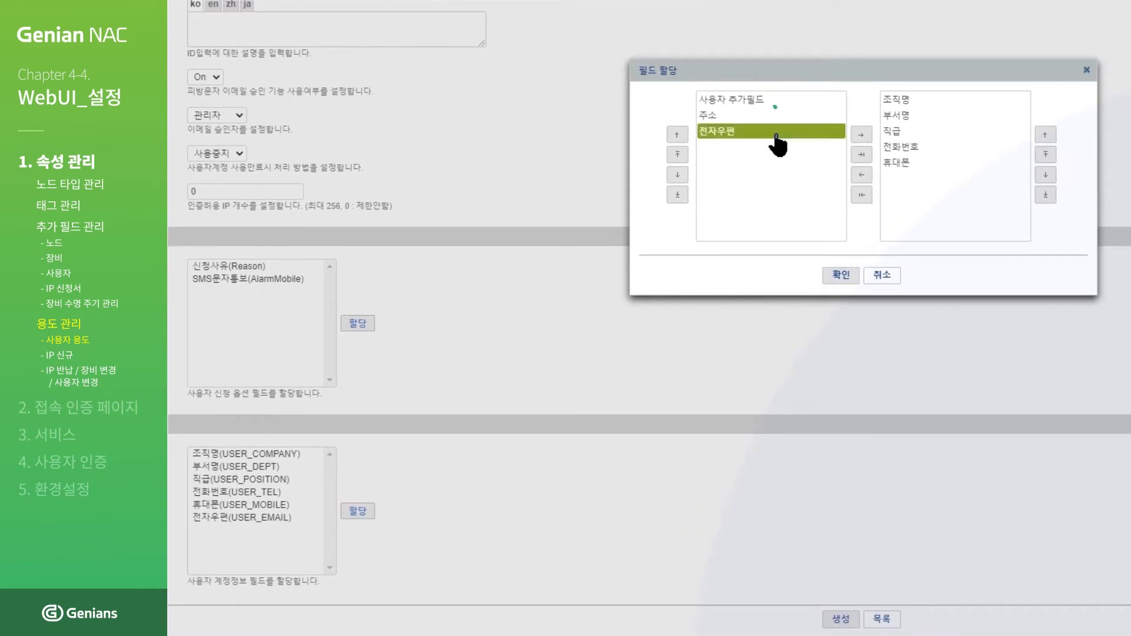
click(735, 116)
double_click(736, 118)
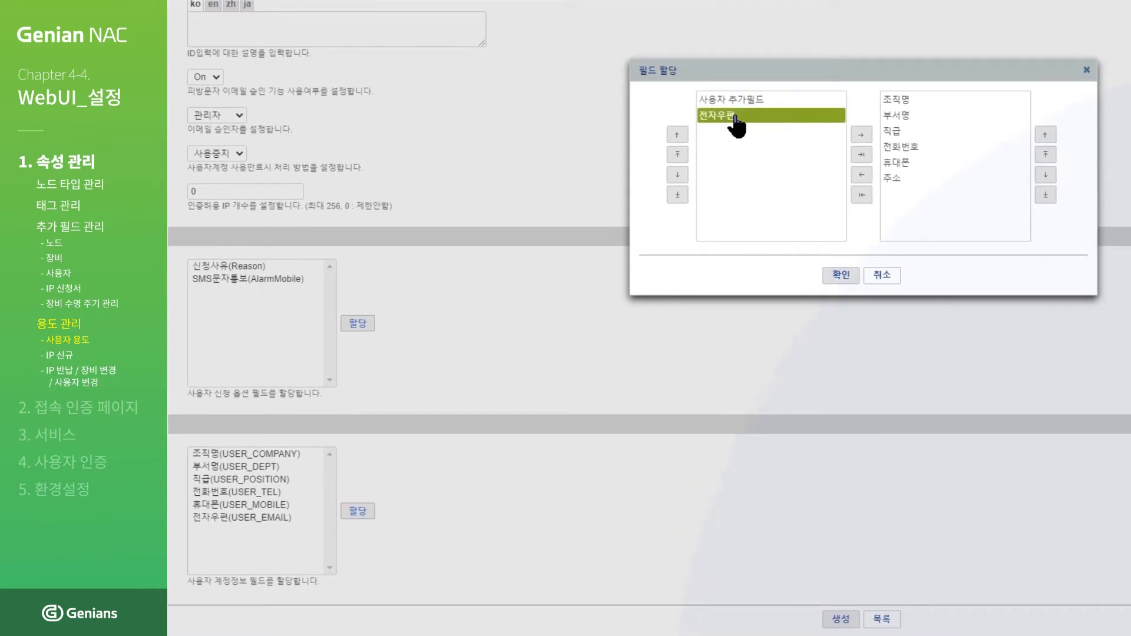
click(839, 276)
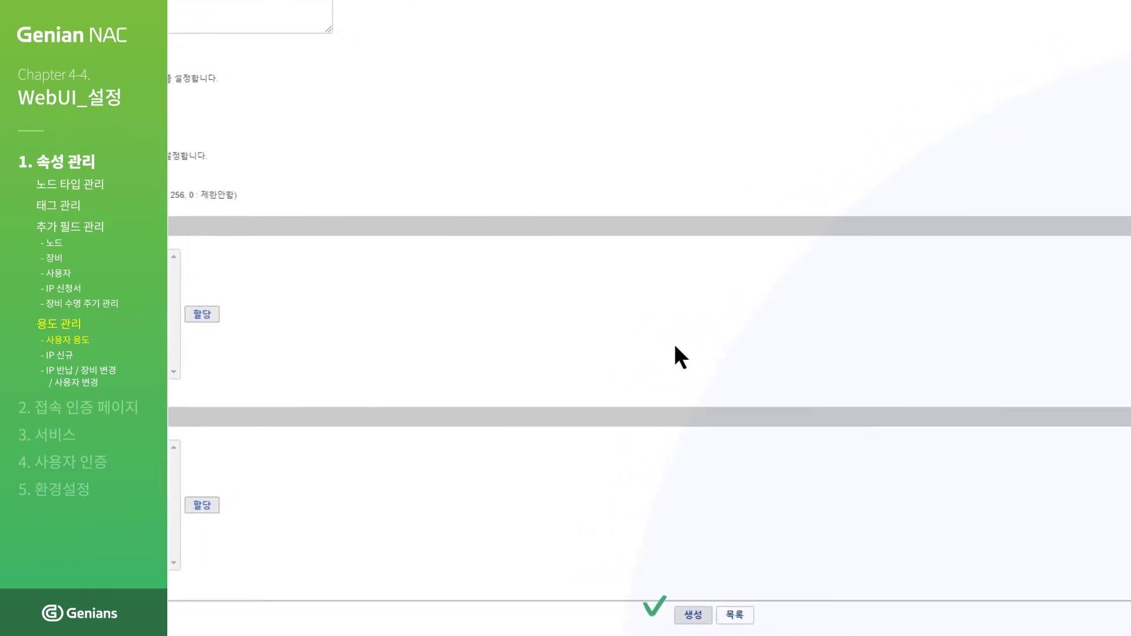
click(618, 622)
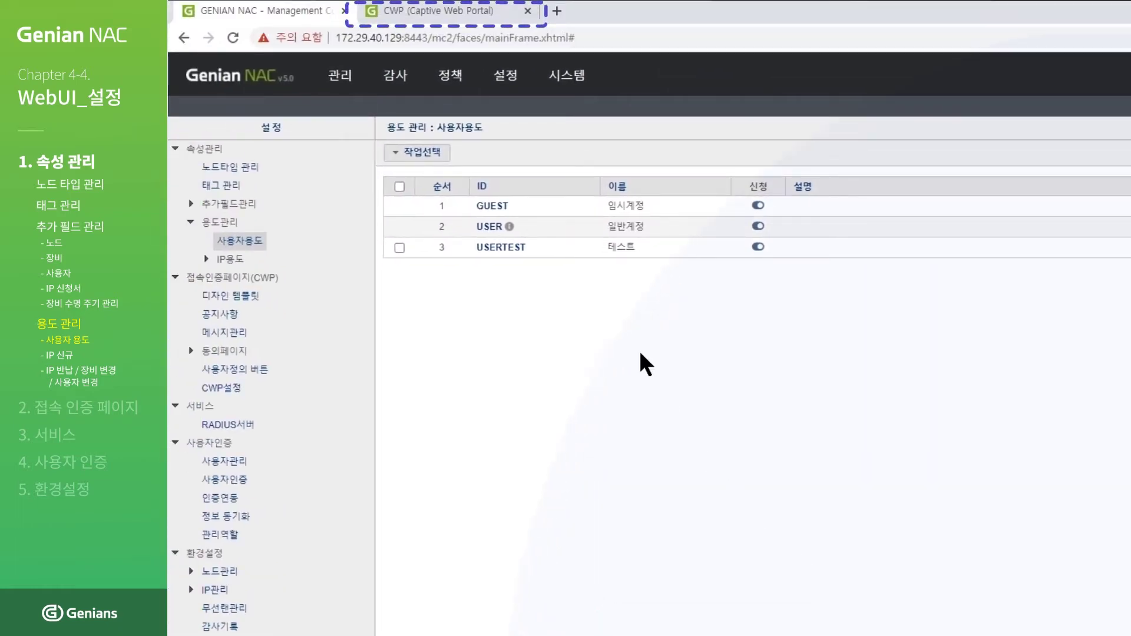
Step: On the captive portal's 사용자등록 form, select 테스트 from the 용도 list
click(429, 14)
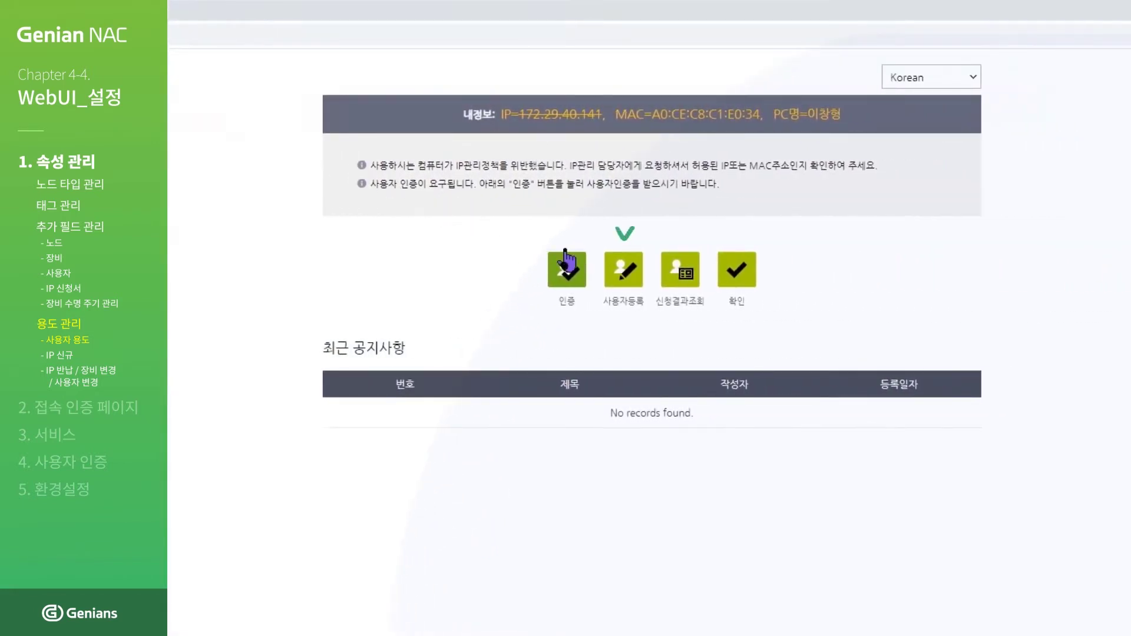
click(624, 283)
click(507, 147)
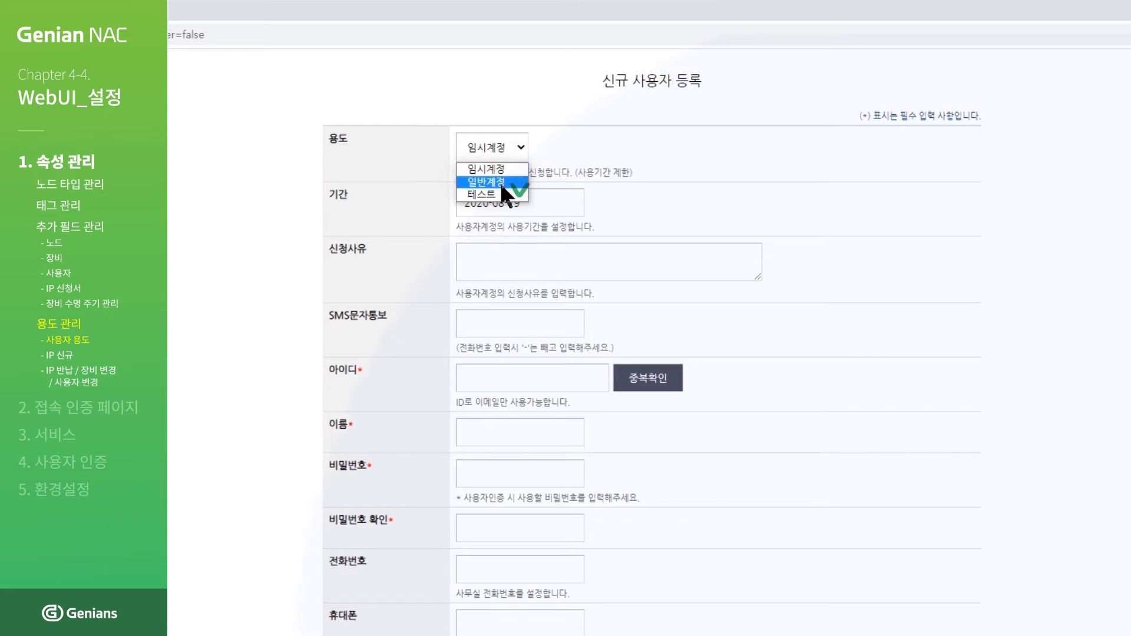
click(495, 193)
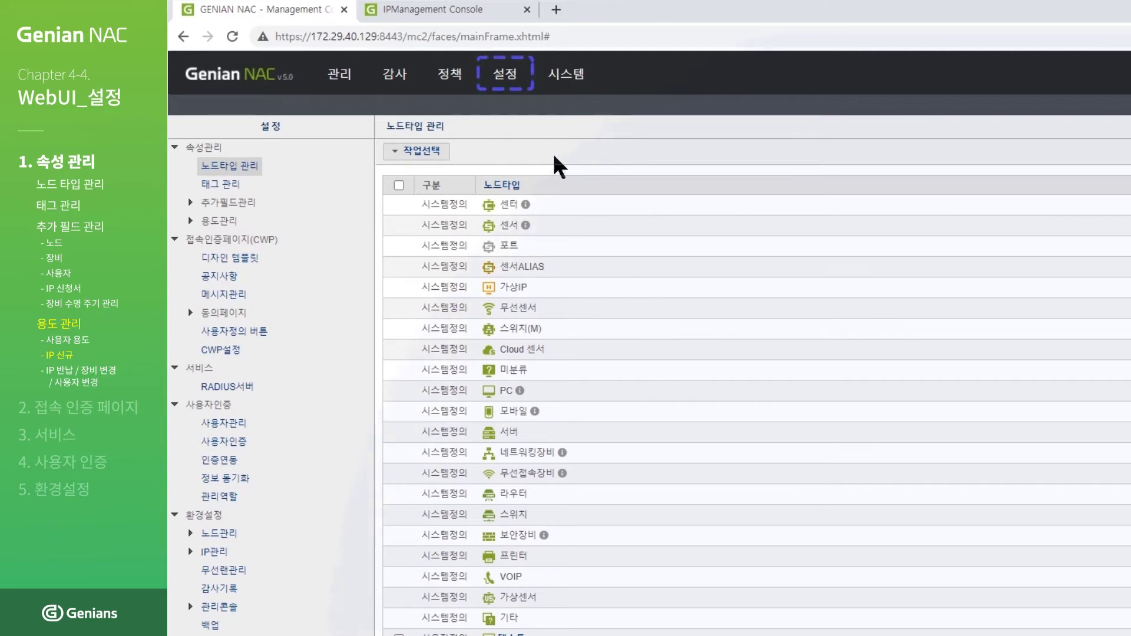
Step: Bring up a blank creation form under 설정 > 용도관리 > IP용도 > IP신규
click(512, 94)
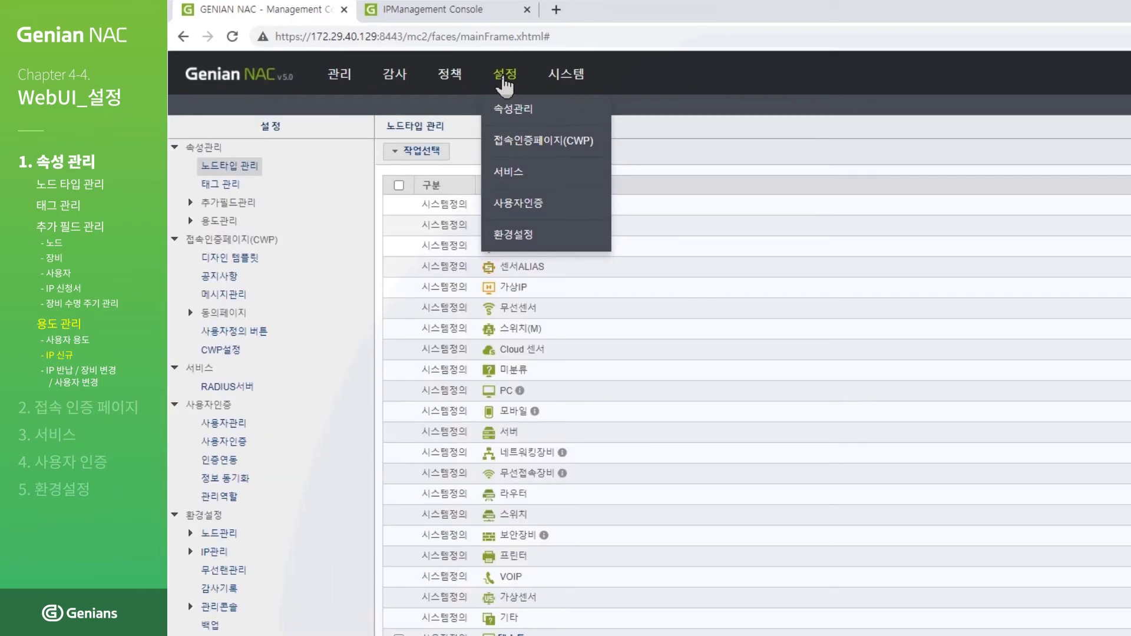
click(190, 221)
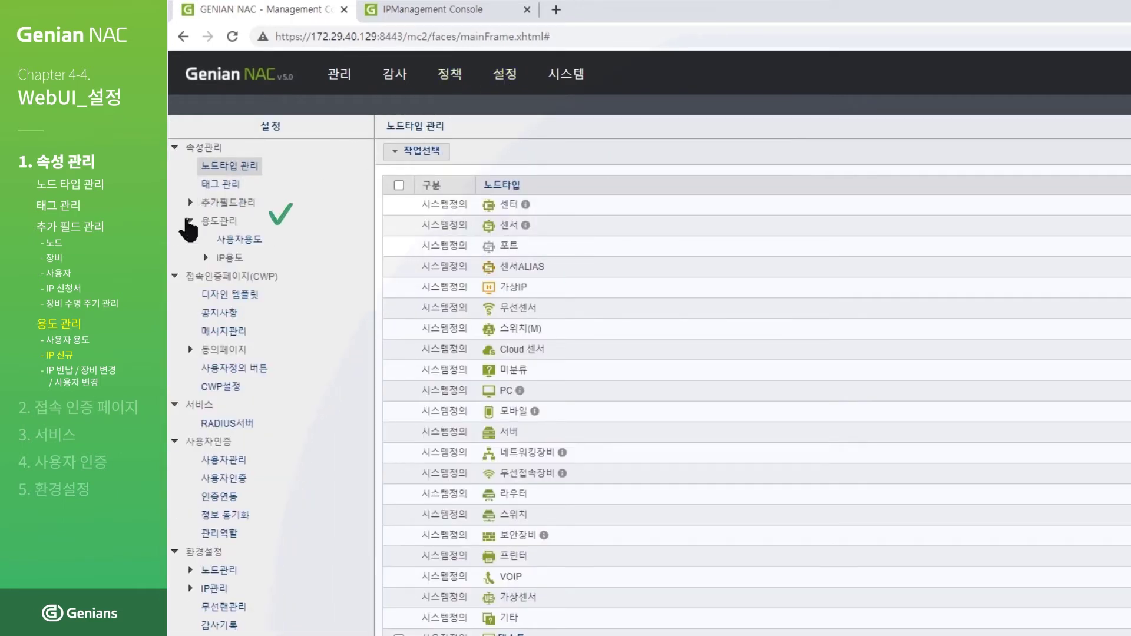
click(205, 258)
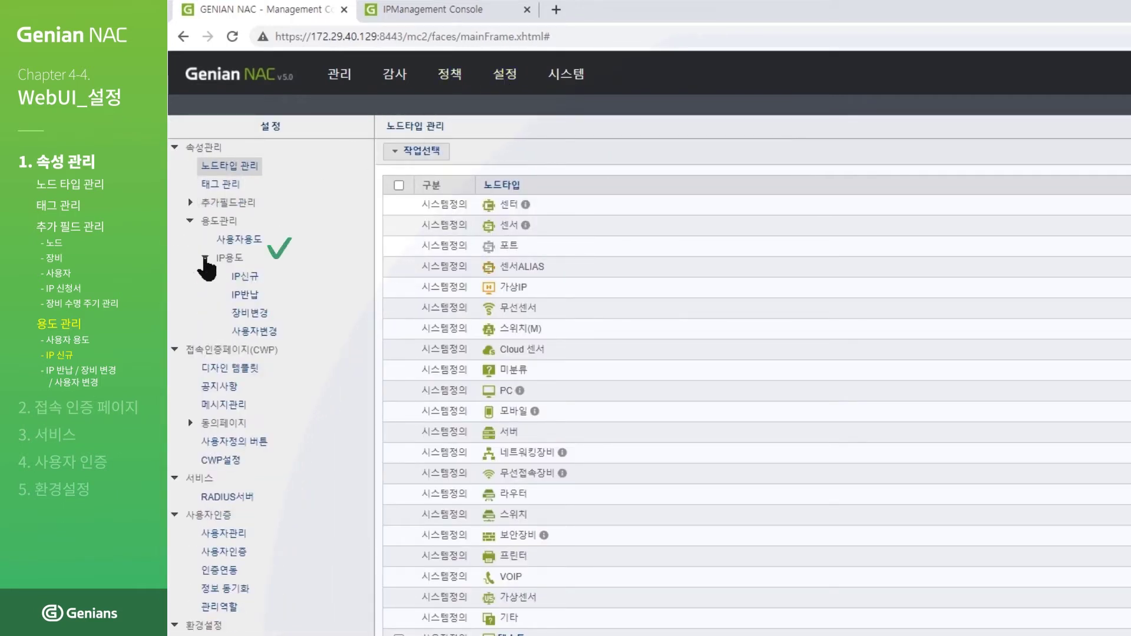
click(252, 278)
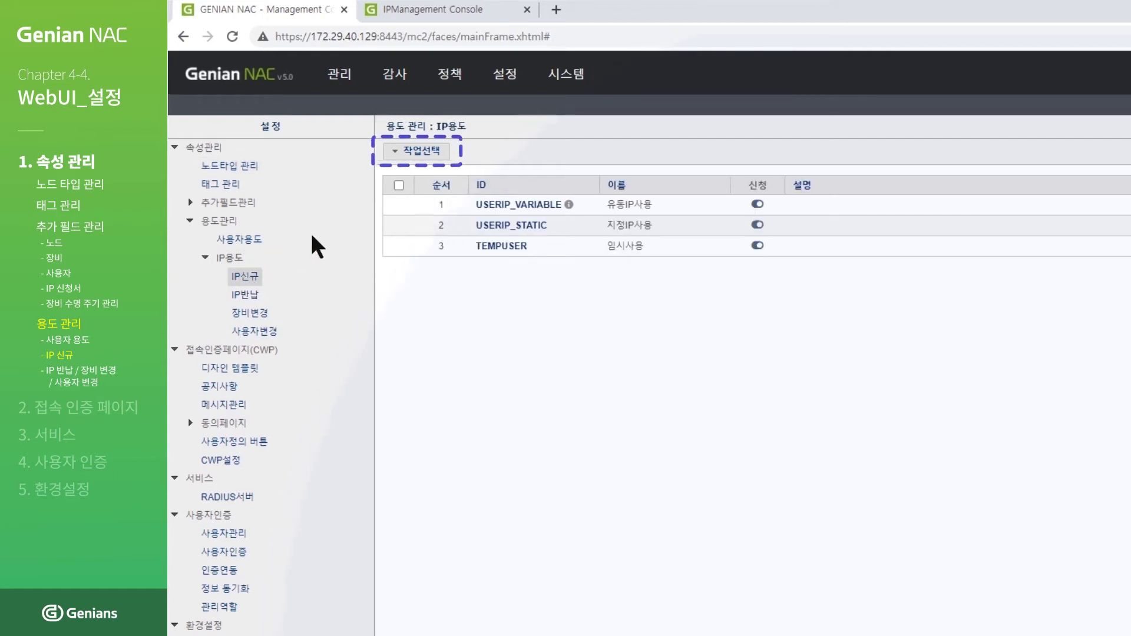
click(430, 157)
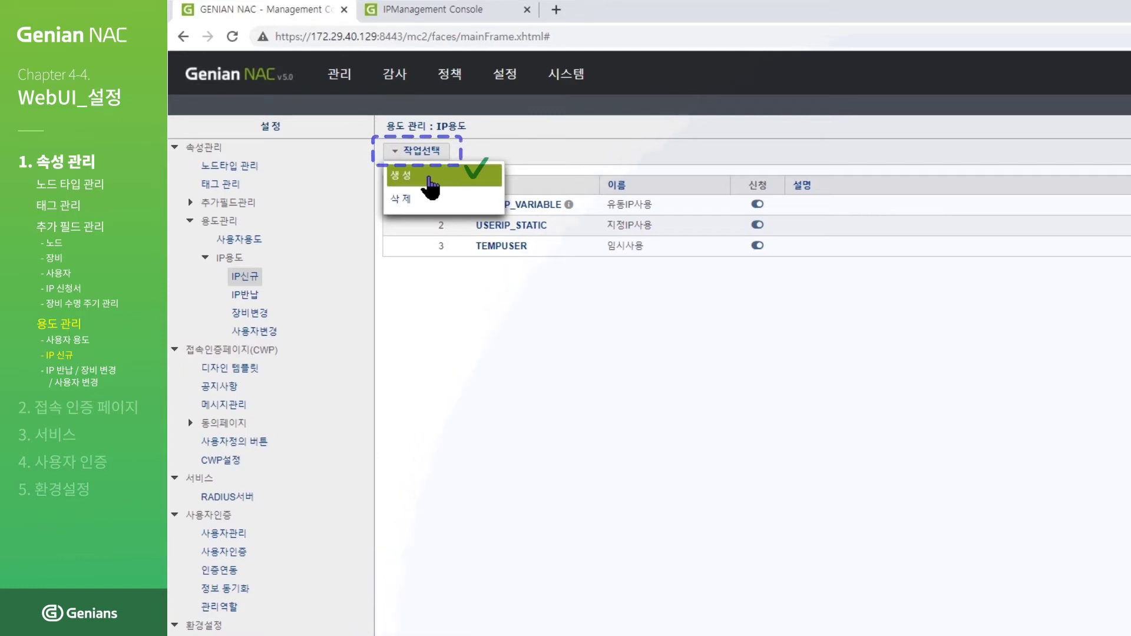
click(430, 178)
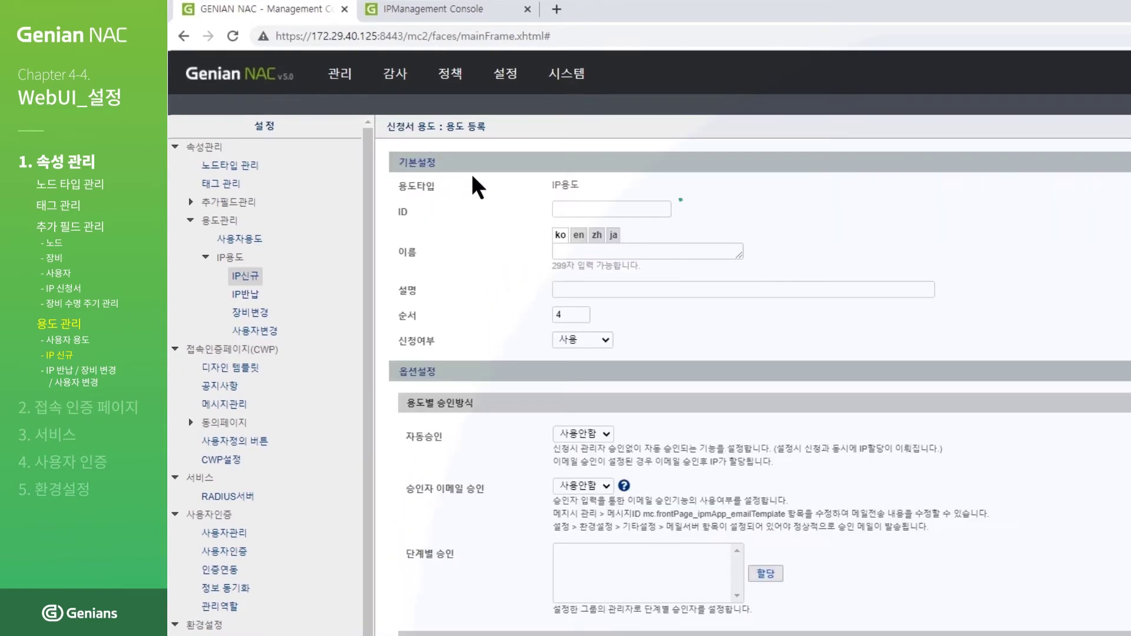
Step: Enter ID IP_TEST and name IP신청시스템용도, then bring up the new-request field assignment
click(646, 208)
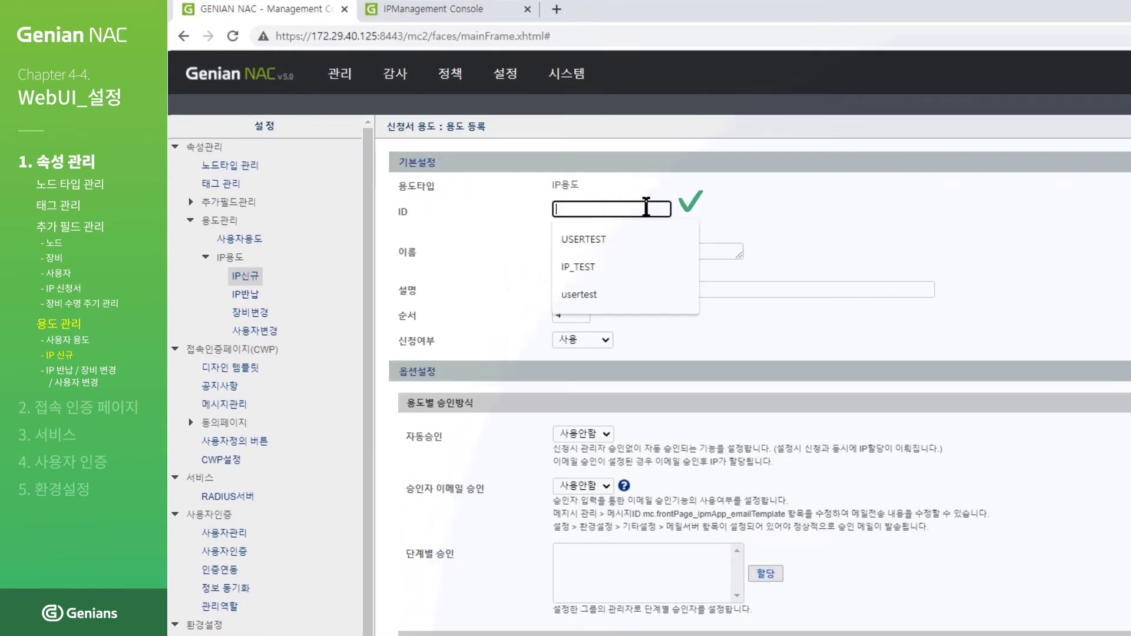
text(IP_TEST)
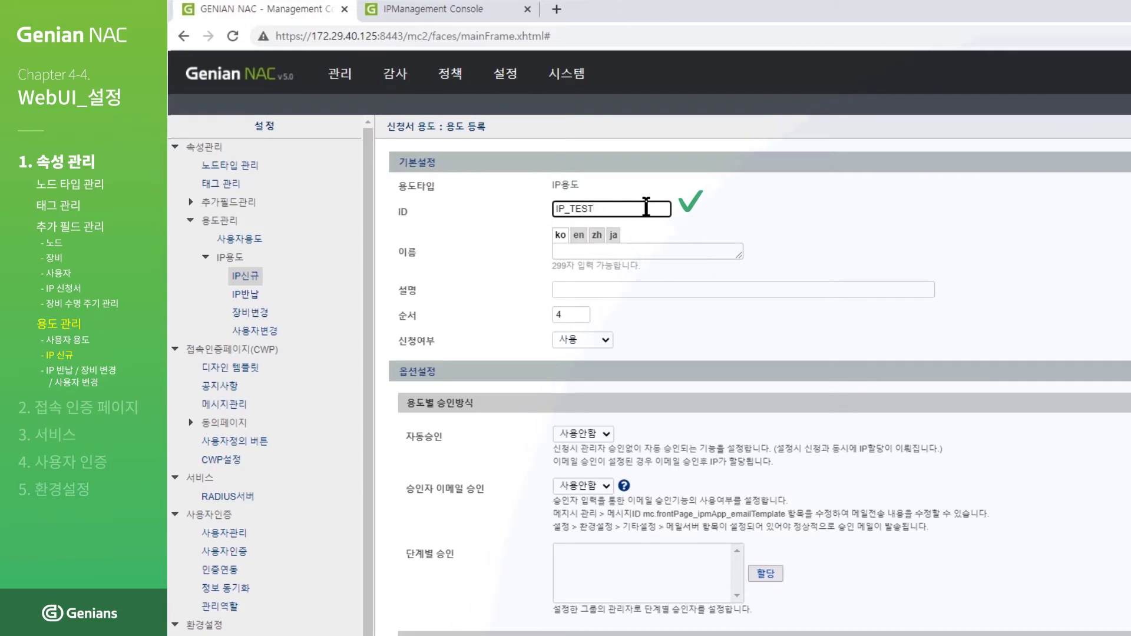
click(712, 249)
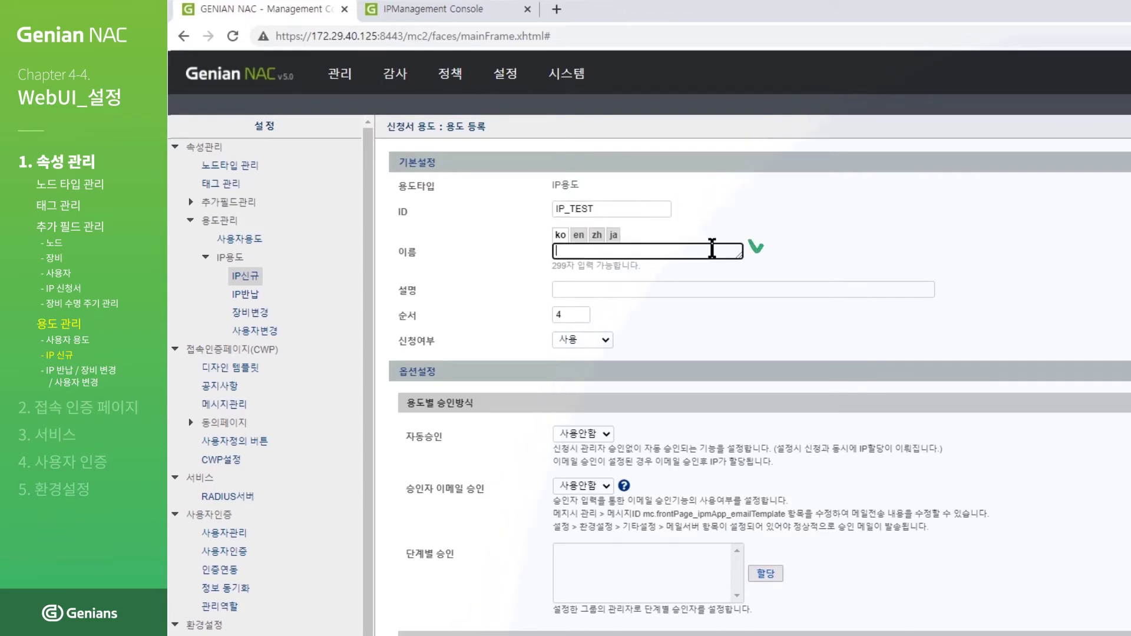
text(IP신청시스템용도)
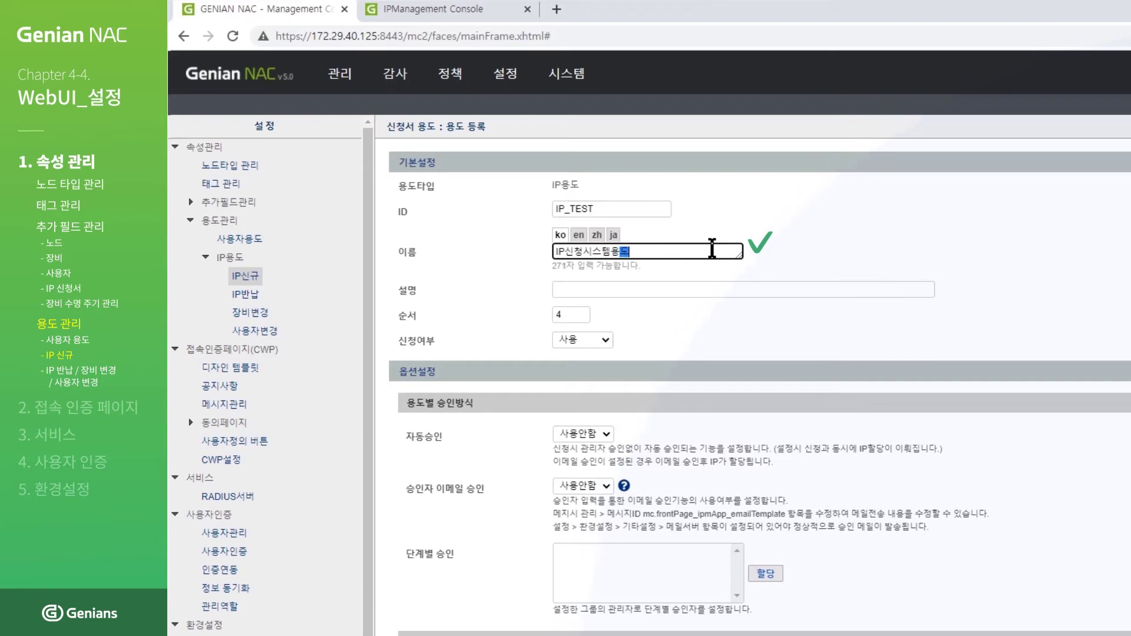
scroll(709, 243, down, 6)
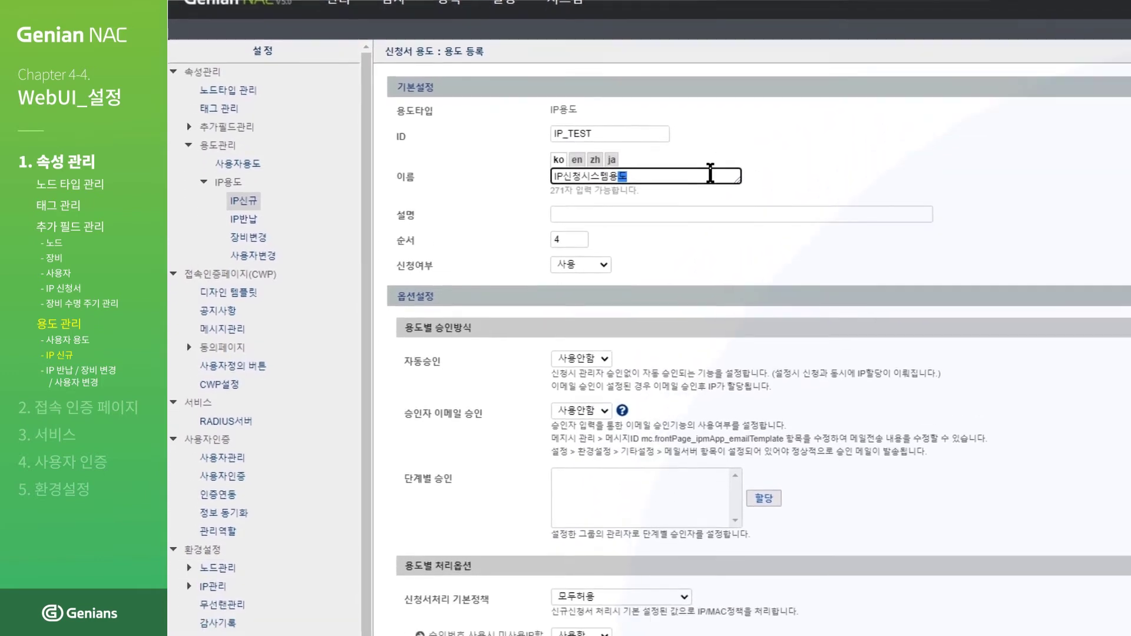
scroll(710, 97, down, 10)
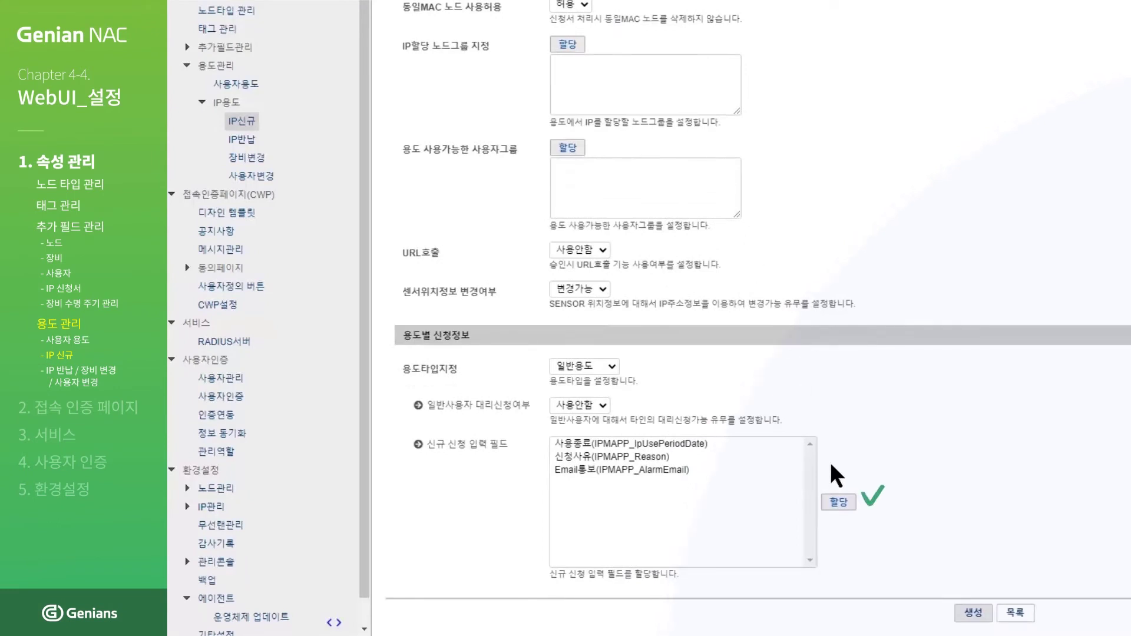
click(845, 506)
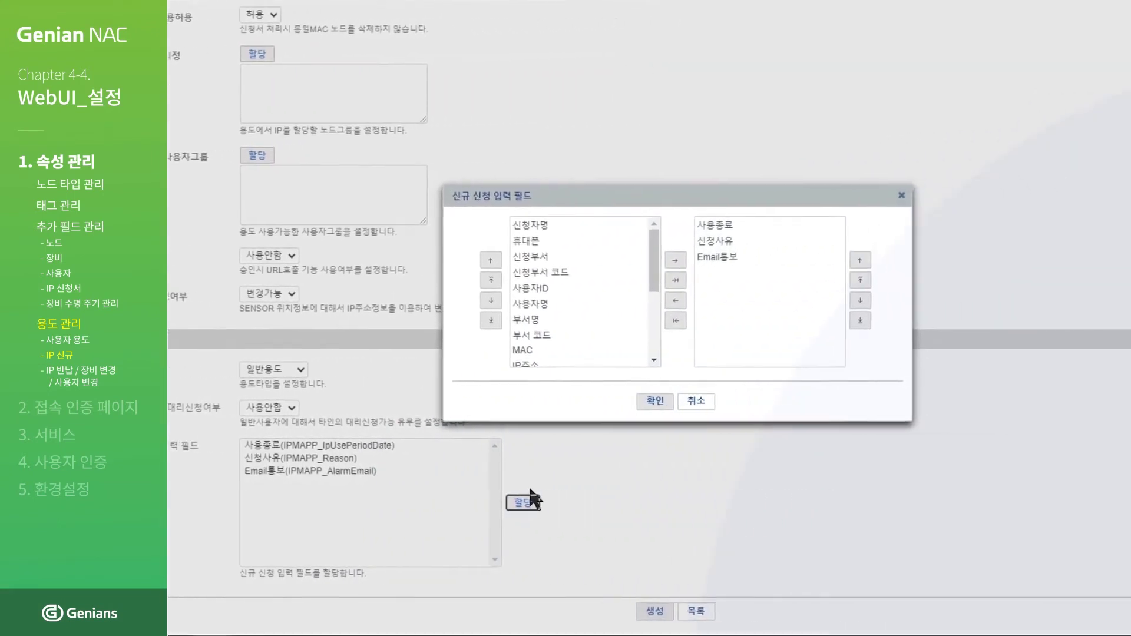
Step: Add 휴대폰, 신청부서 and 사용자명 as new-request fields and create IP_TEST
click(490, 305)
click(496, 244)
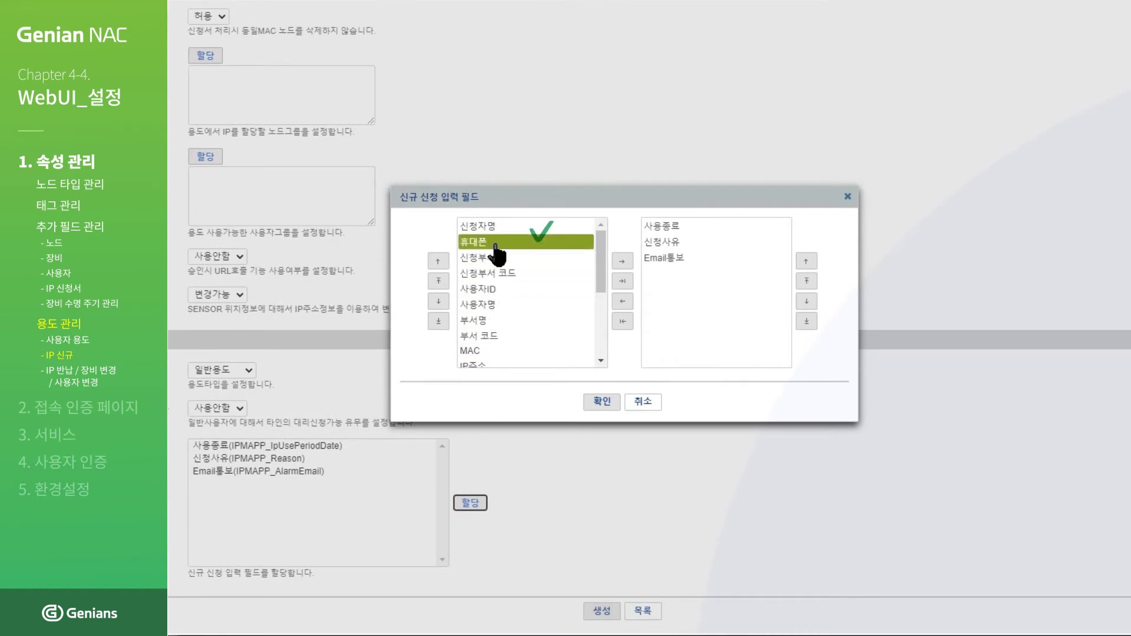
double_click(495, 242)
click(495, 243)
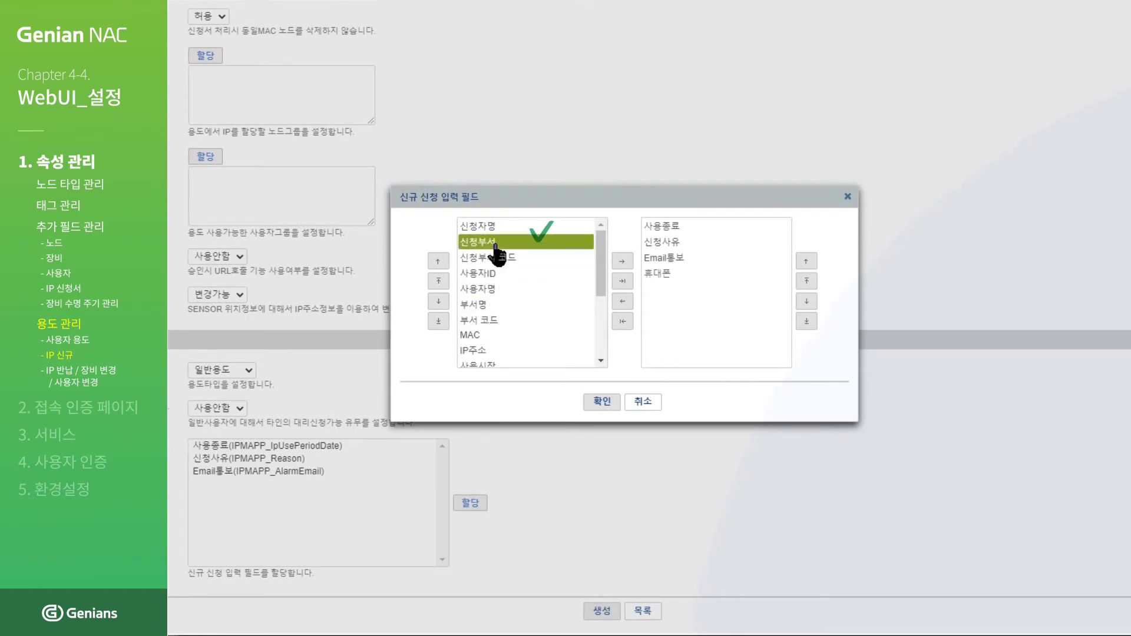
double_click(495, 243)
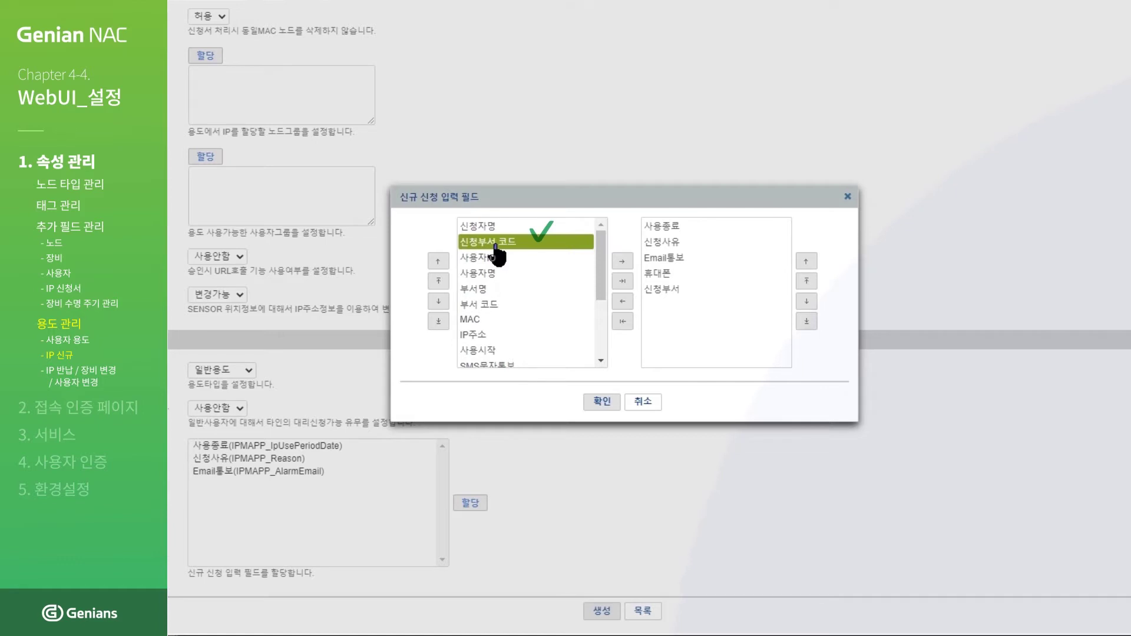
click(496, 258)
click(496, 273)
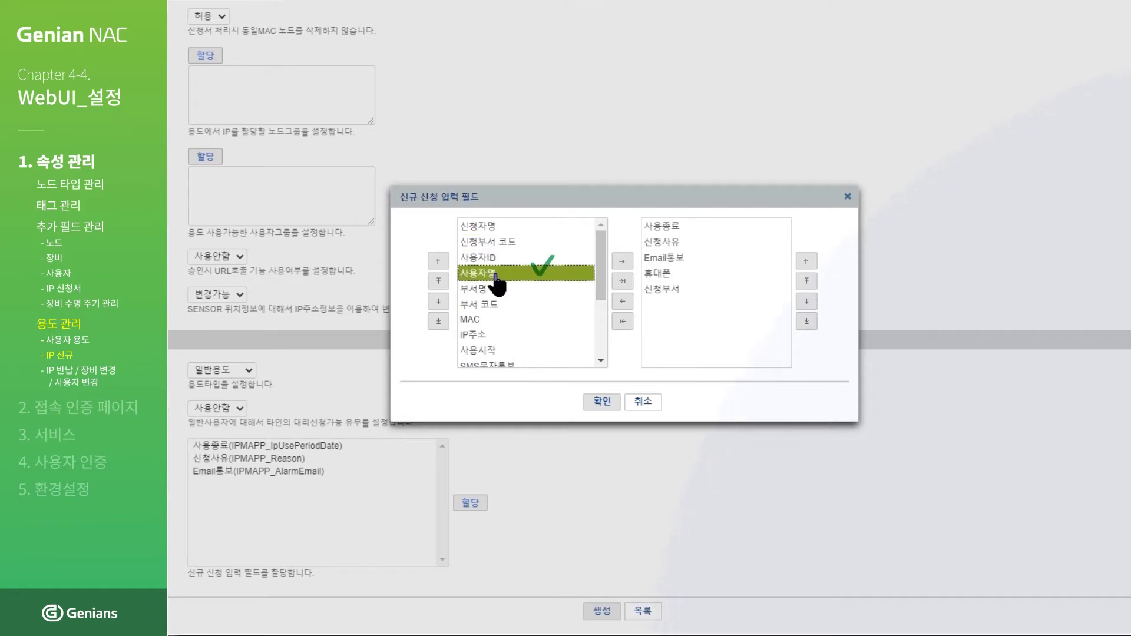
double_click(496, 273)
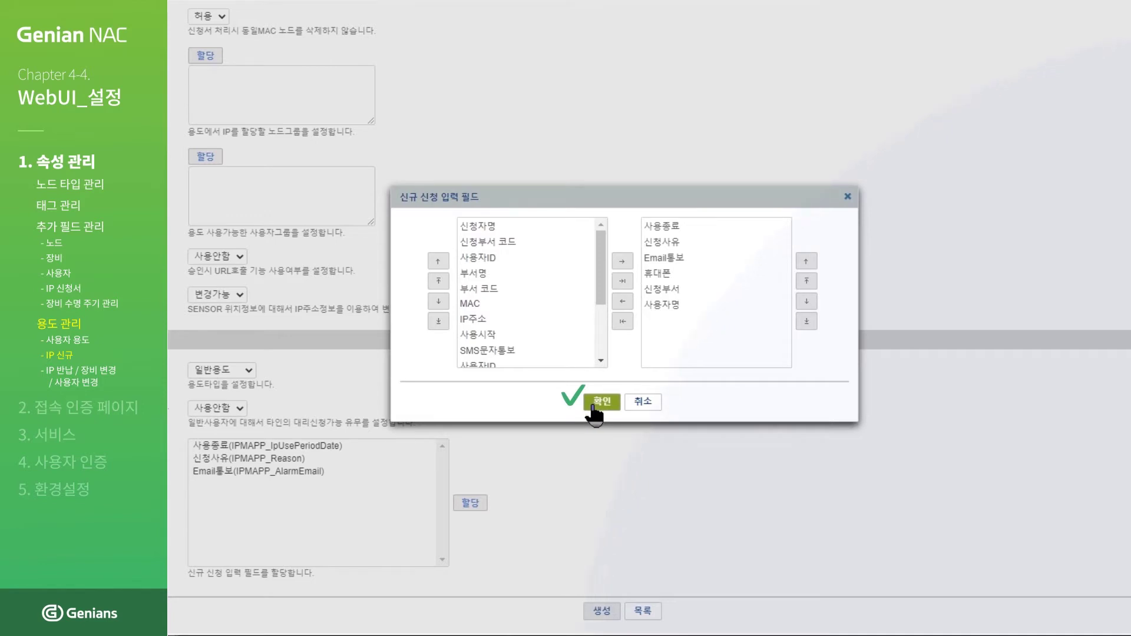
click(594, 405)
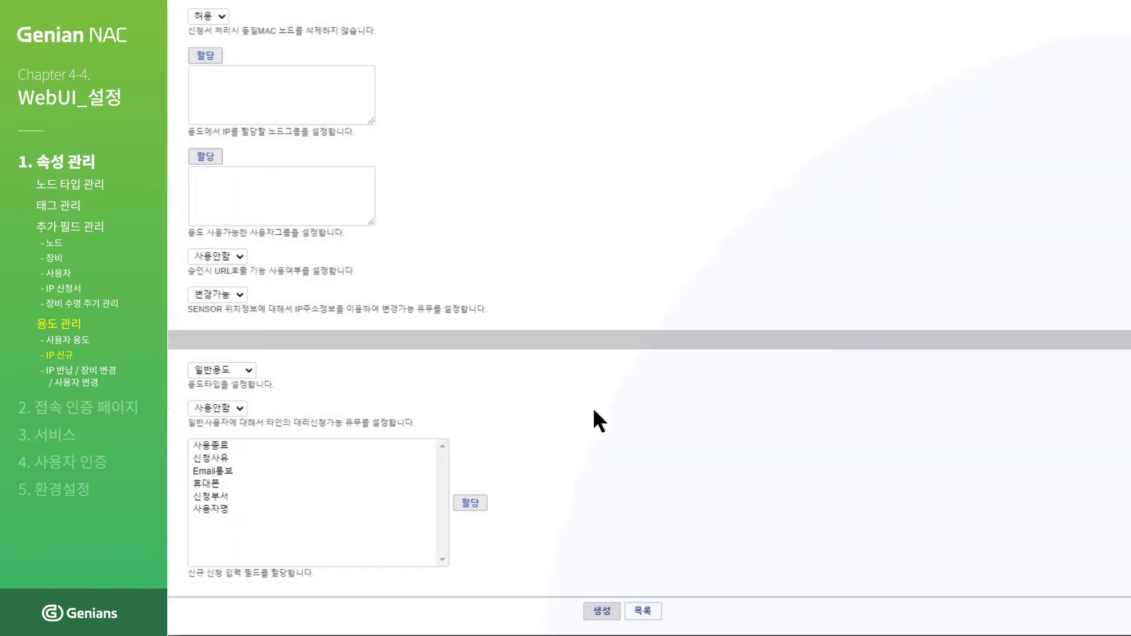
click(601, 611)
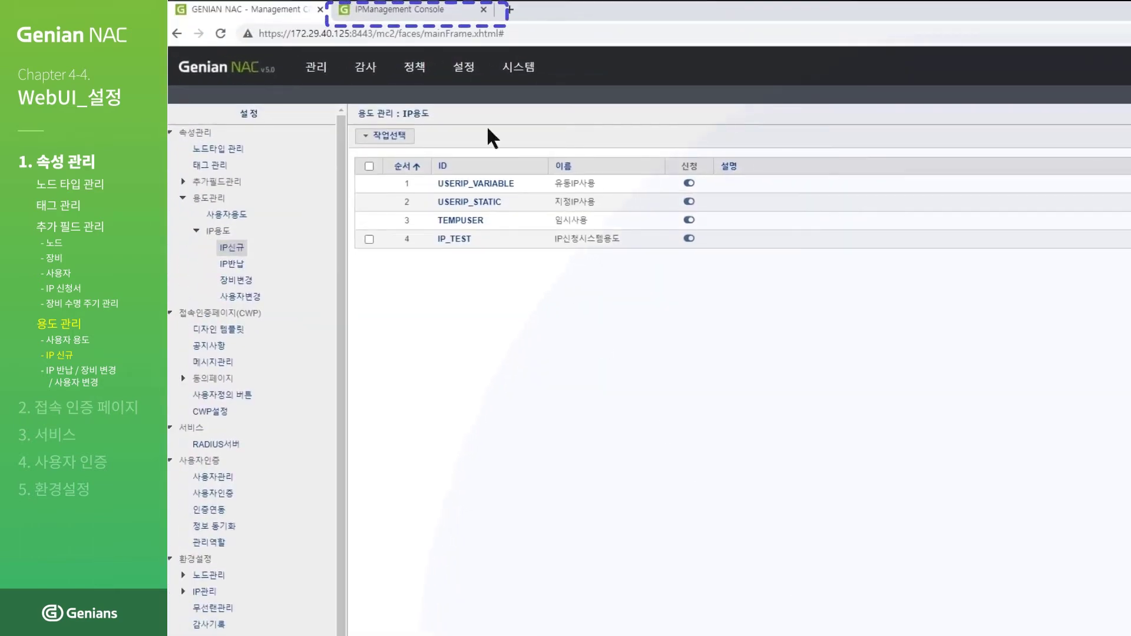
Step: On the IPManagement Console request form, choose IP신청시스템용도 as the 용도
click(427, 15)
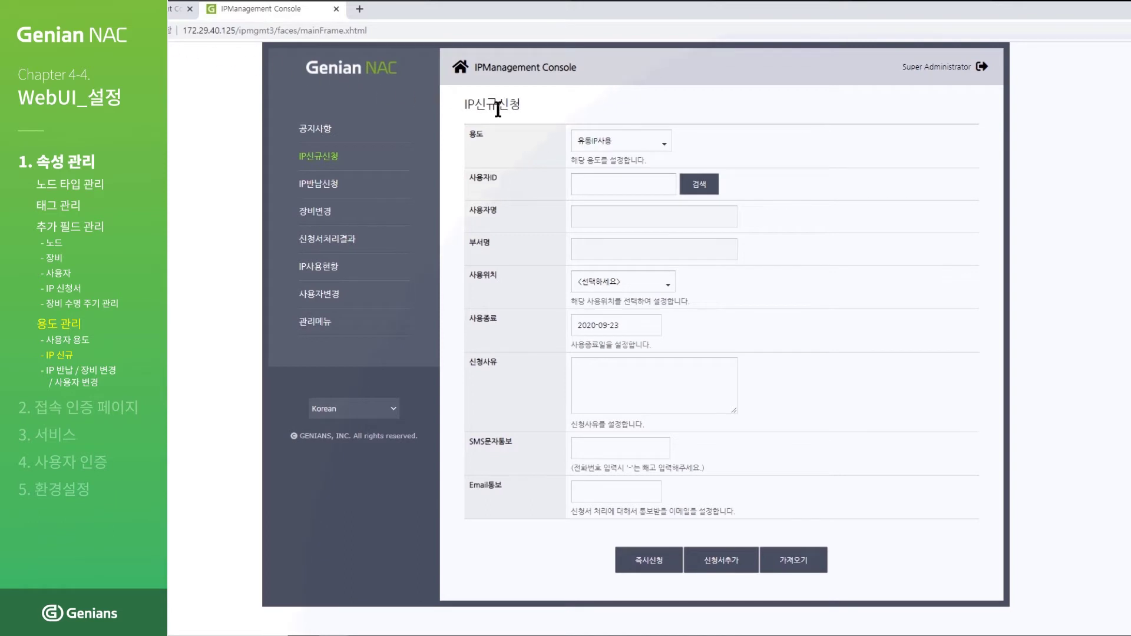
click(652, 151)
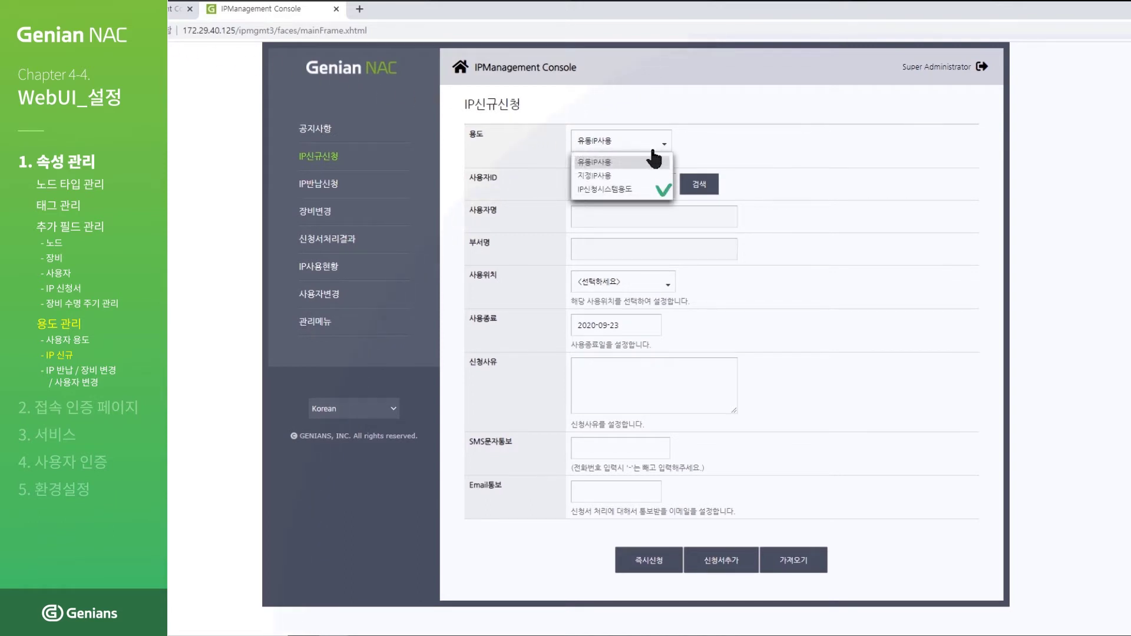
click(651, 189)
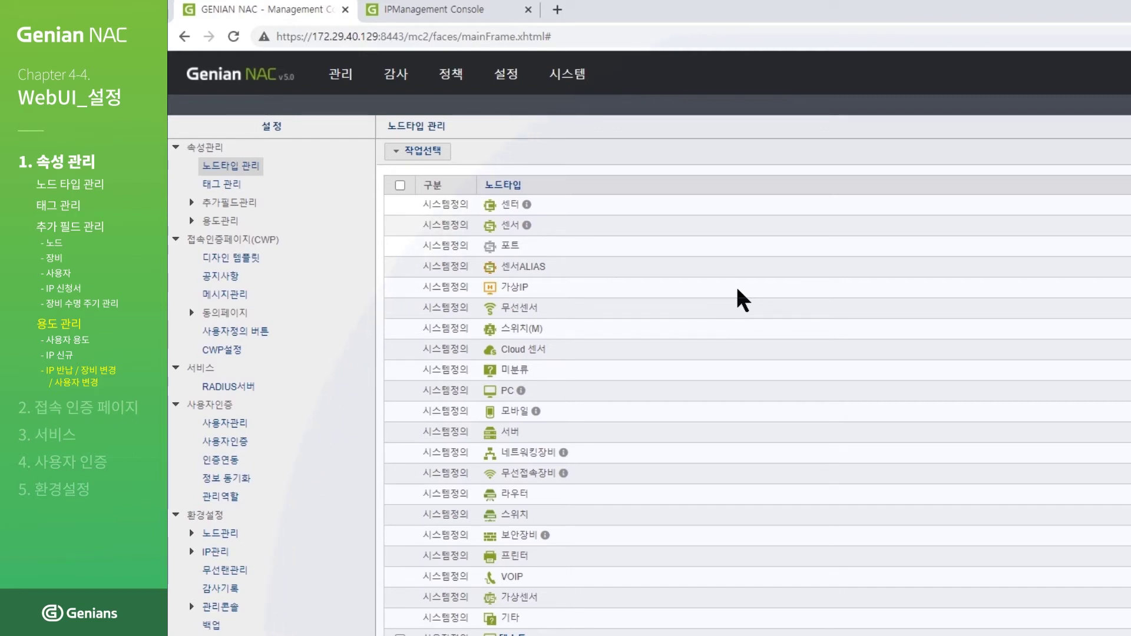
Step: Go to the IP반납 page under 설정 > 용도관리 > IP용도
click(507, 77)
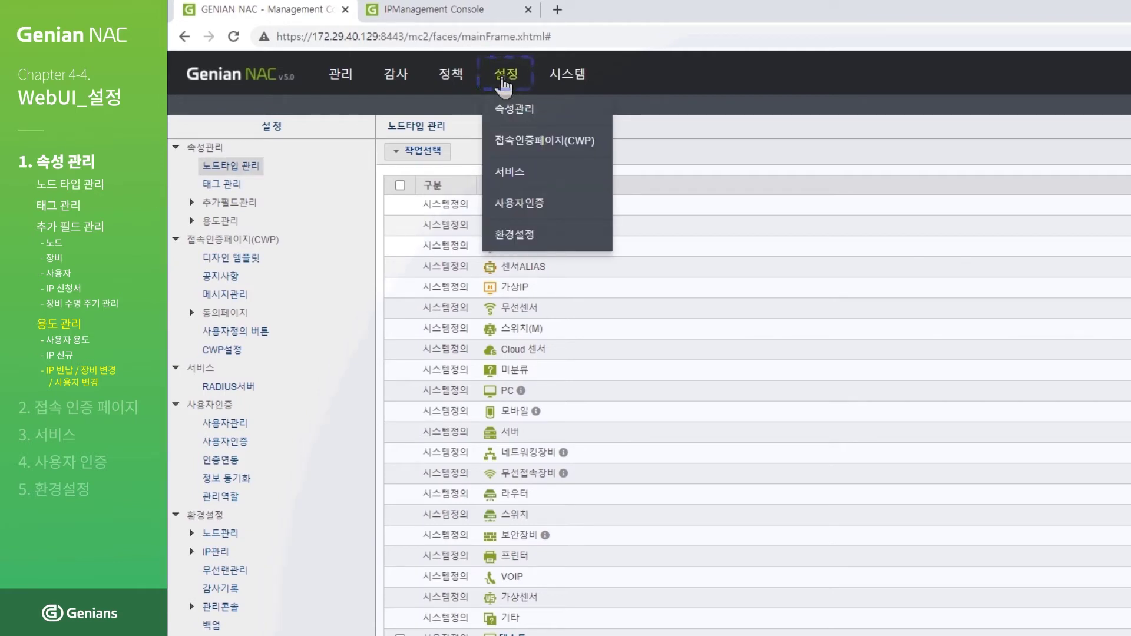
click(199, 219)
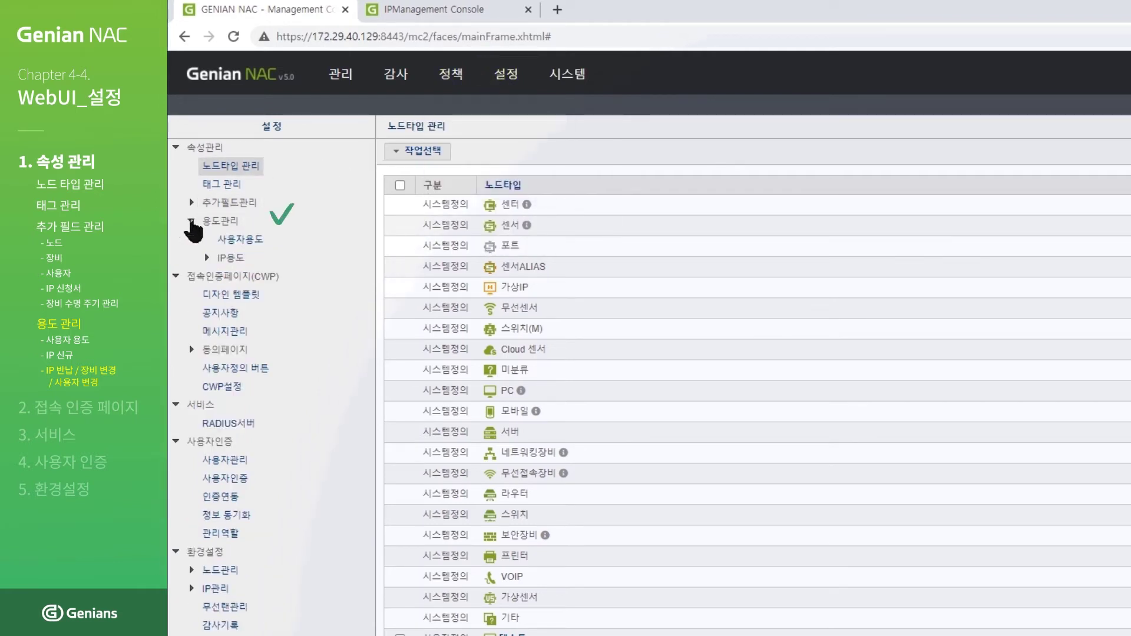
click(206, 259)
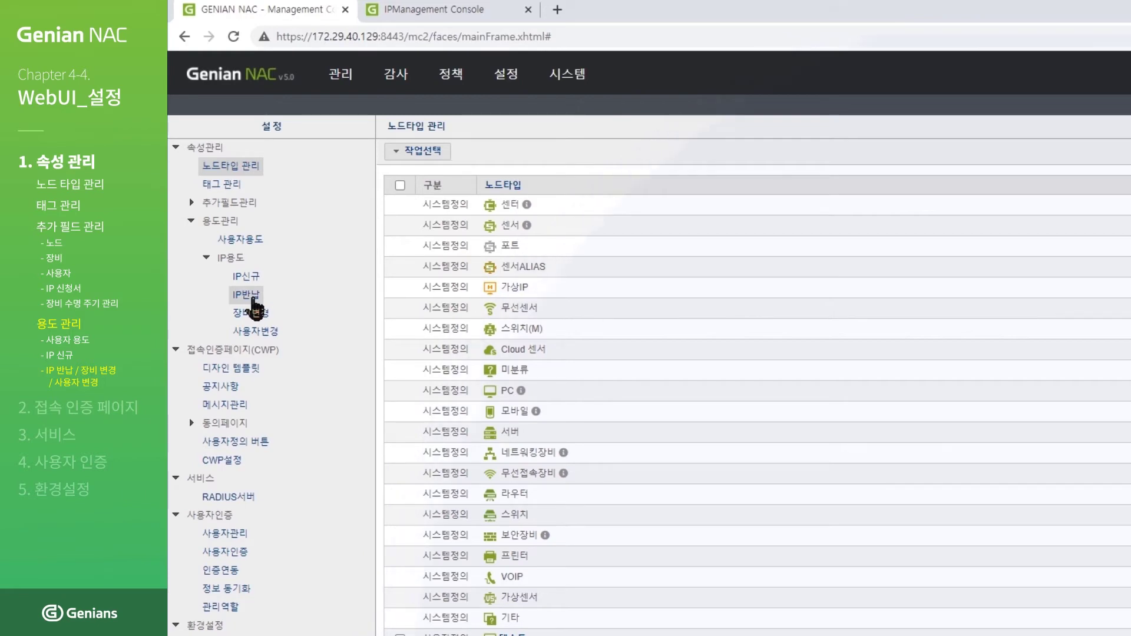
click(252, 296)
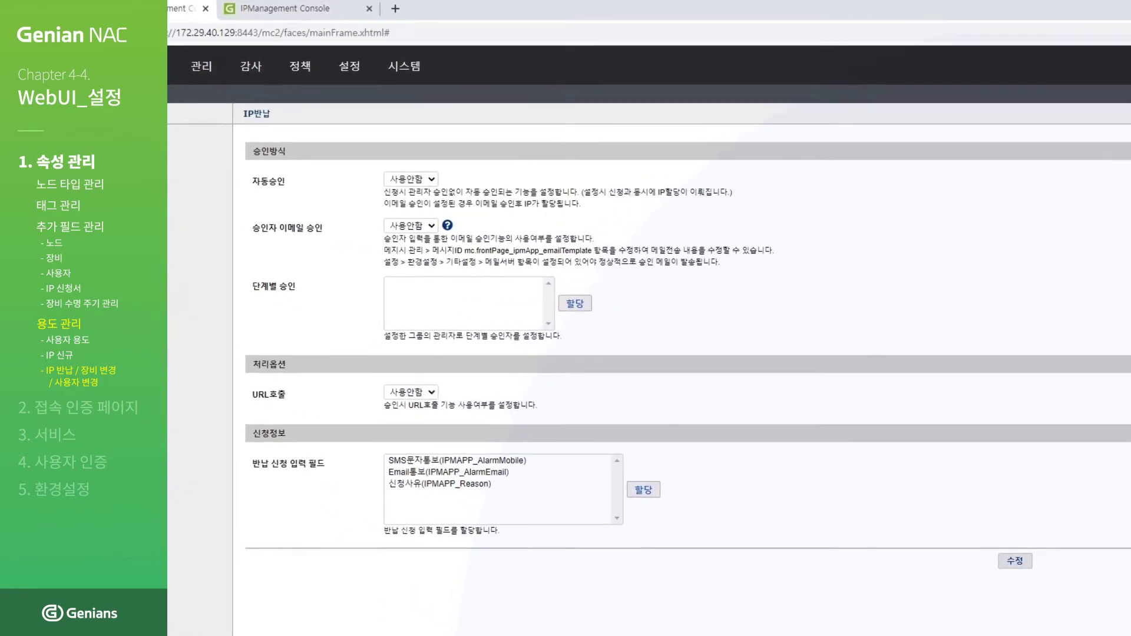
Step: Add 신청자명, 휴대폰 and 부서명 to the return-request fields and save with 수정
click(554, 465)
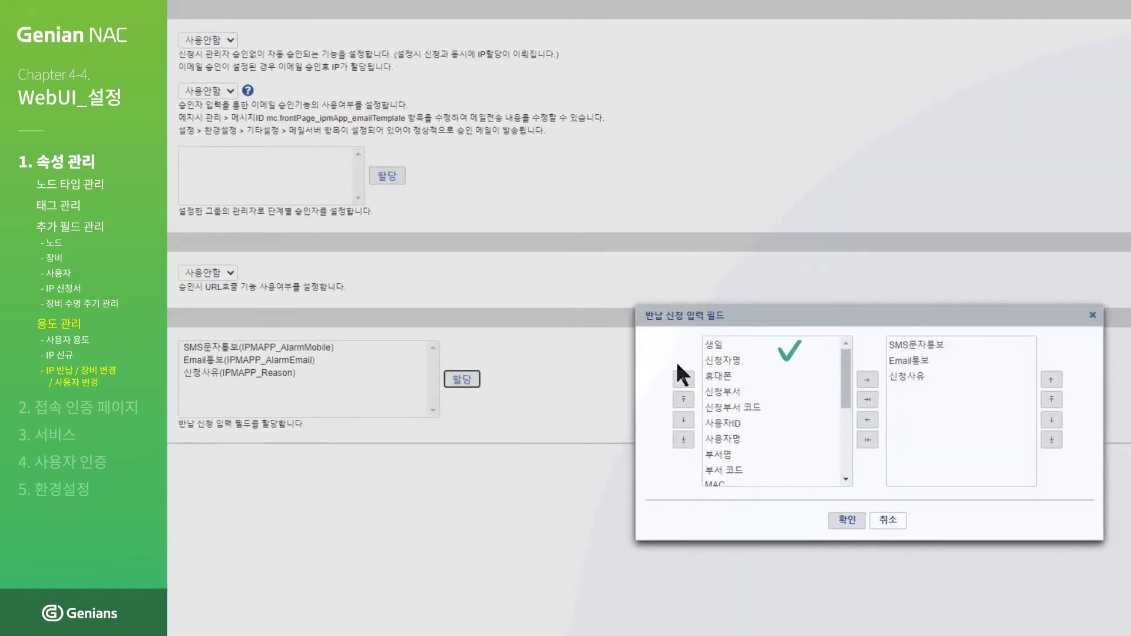
click(723, 360)
double_click(716, 362)
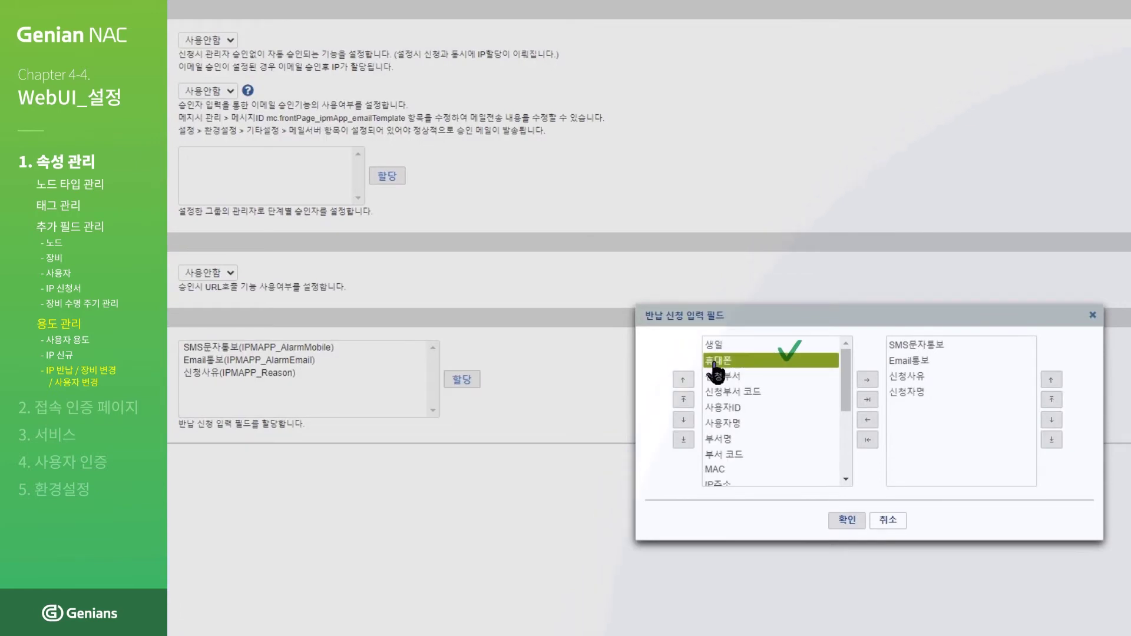
double_click(715, 362)
click(725, 423)
double_click(724, 423)
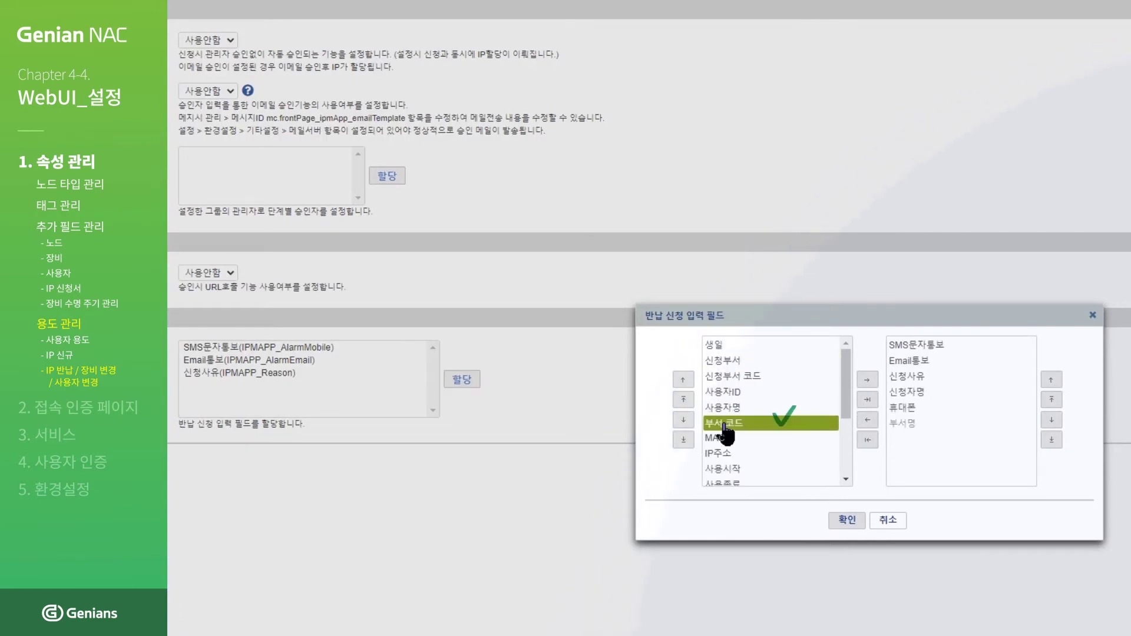
click(853, 522)
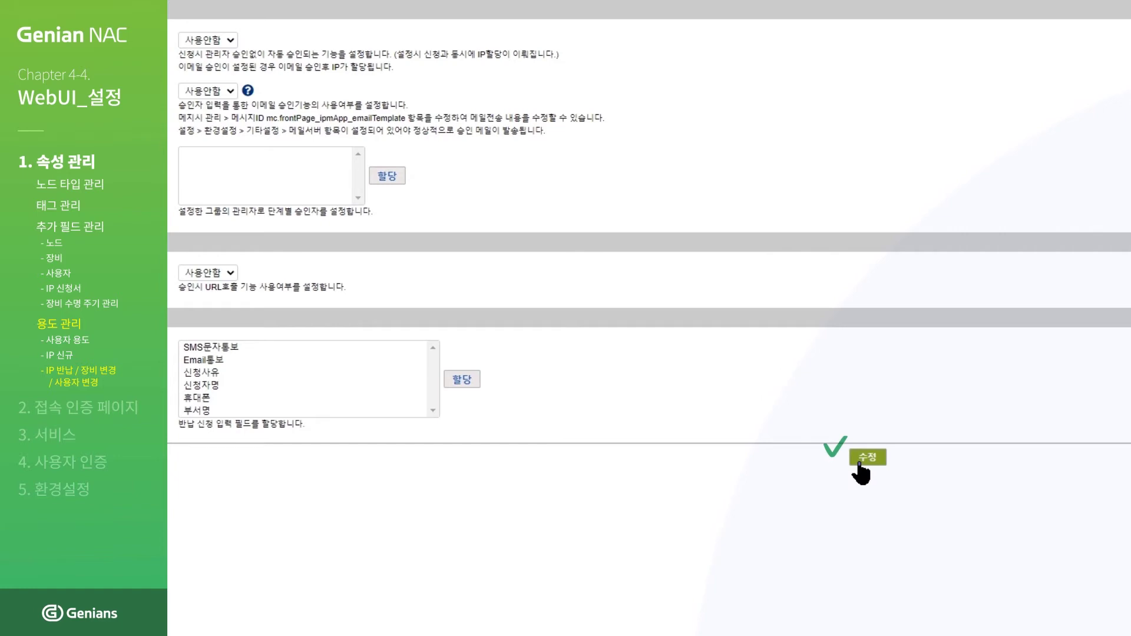
click(861, 460)
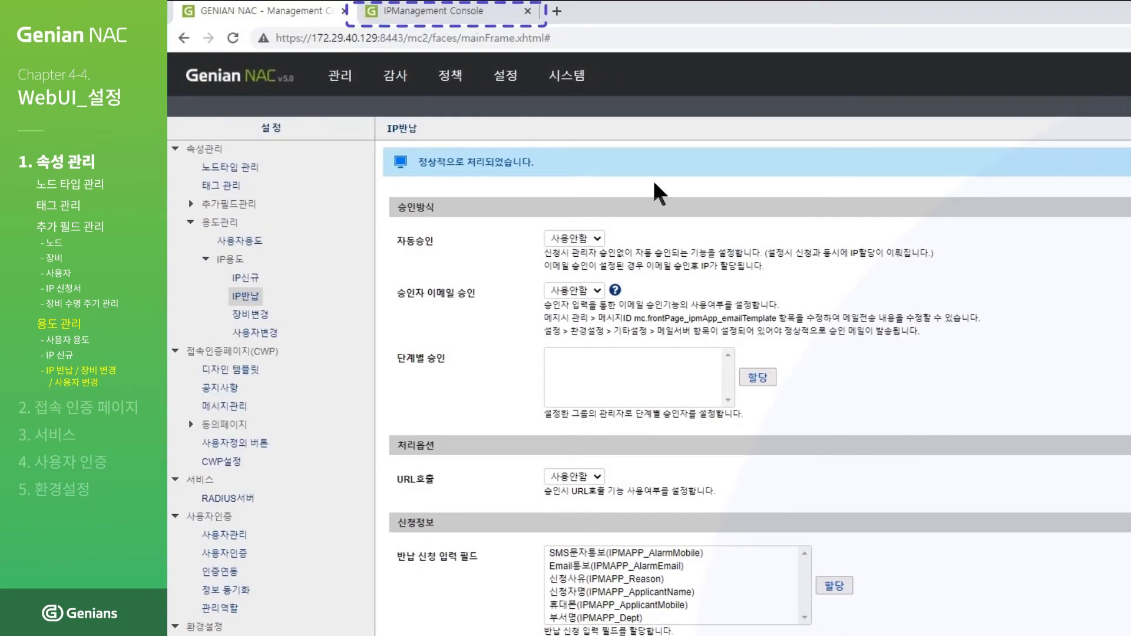
Step: Bring up the IP반납신청 form in the IPManagement Console
click(446, 18)
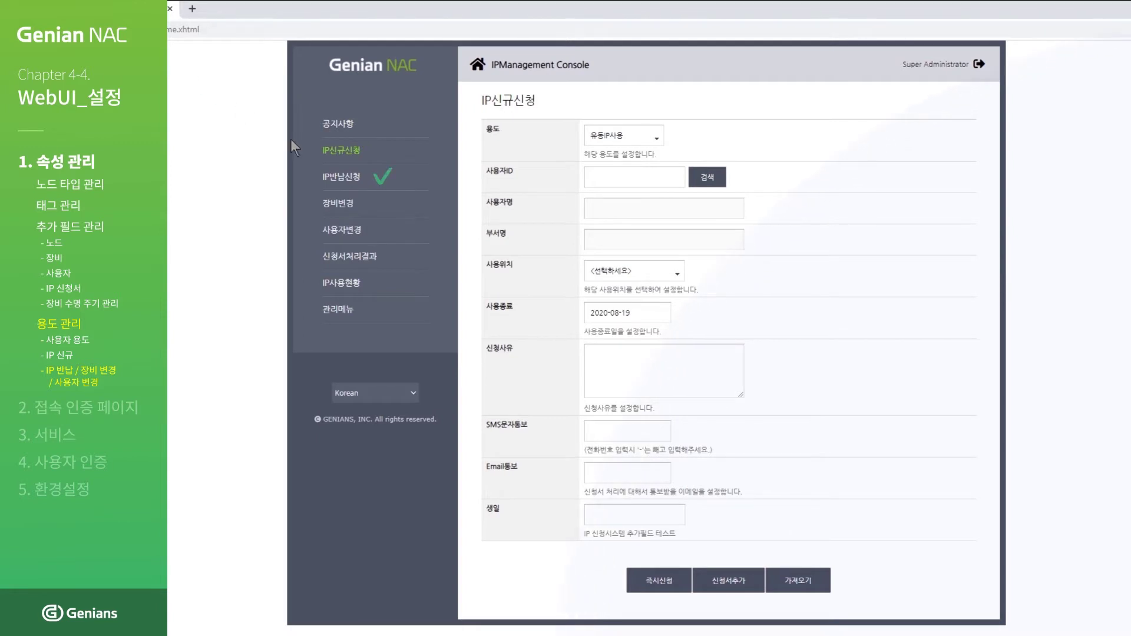
click(352, 180)
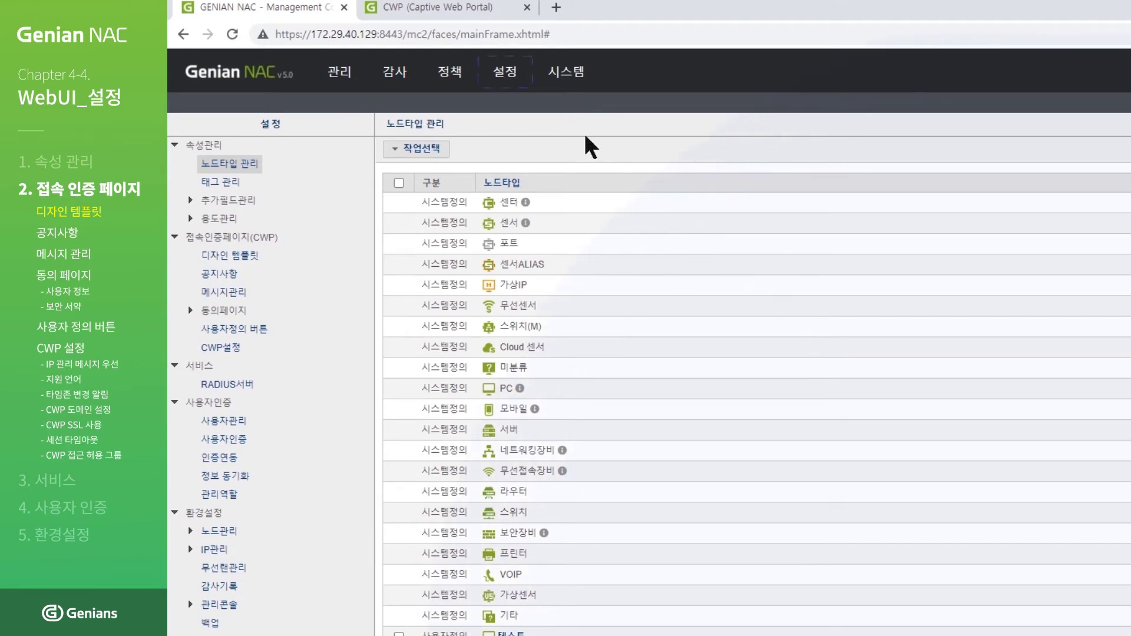
Step: Start a new template from the CWP design template list in 설정
click(505, 74)
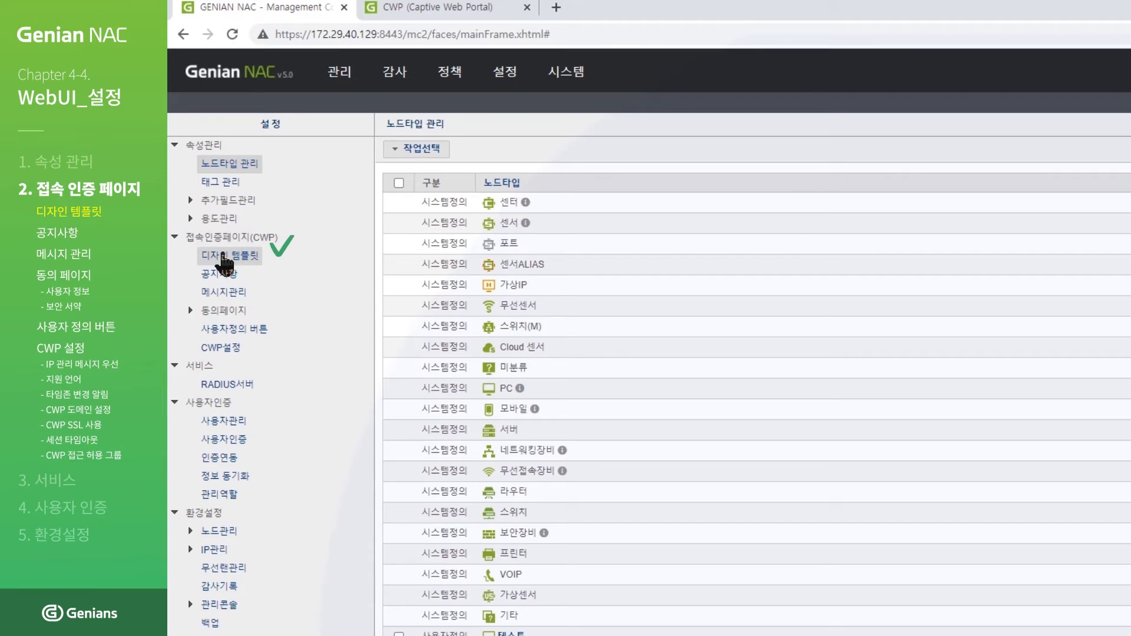
click(224, 255)
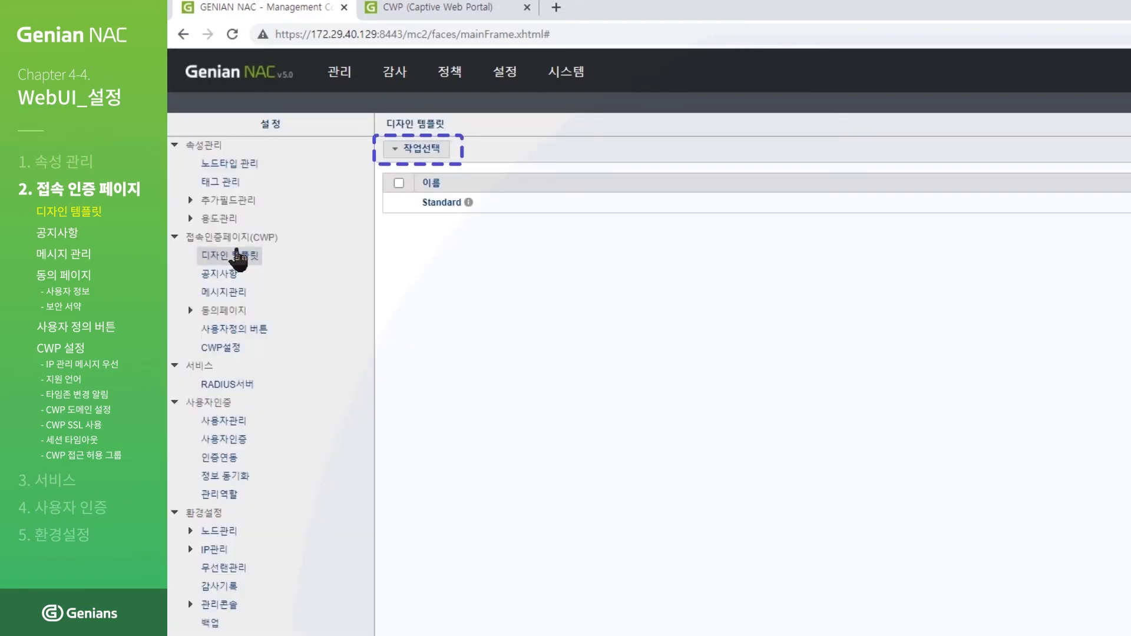
click(420, 149)
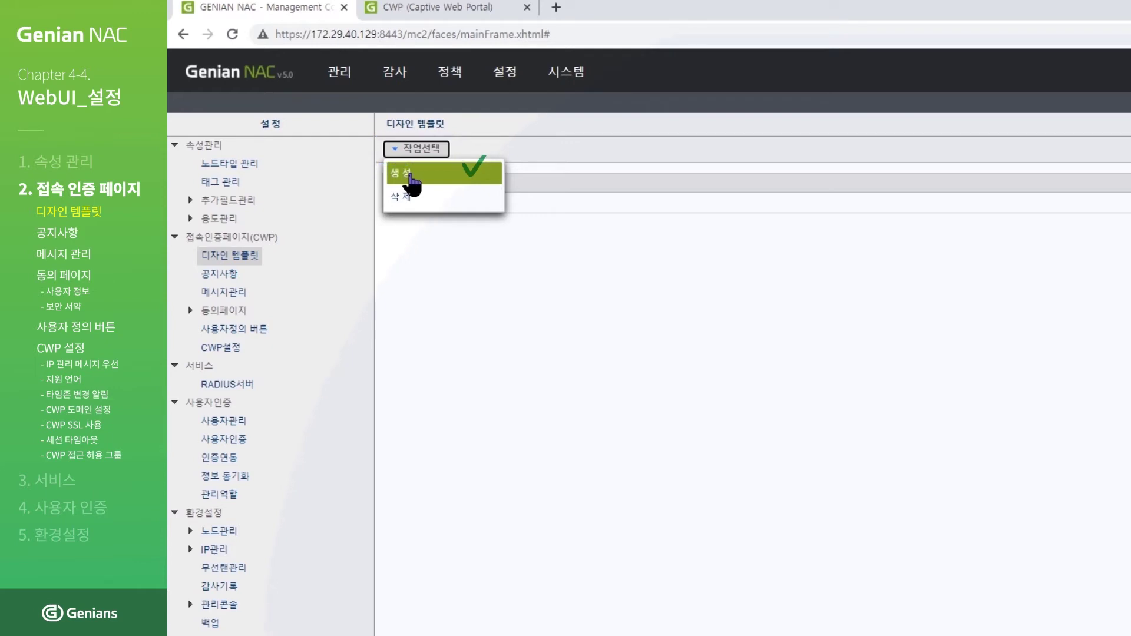
click(411, 176)
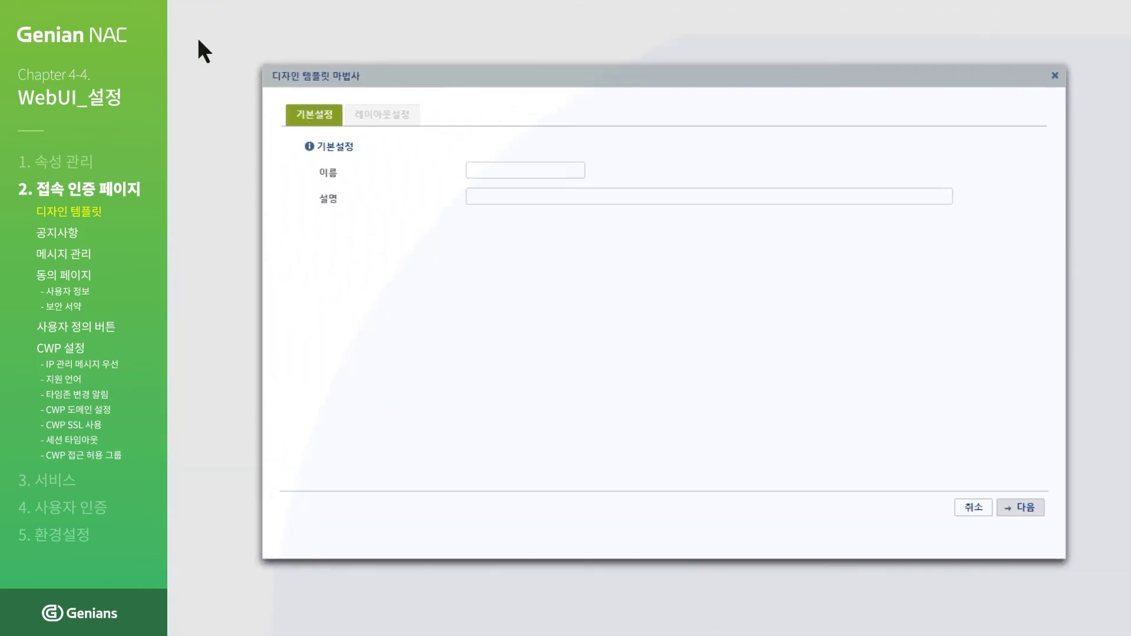
Step: Name it 테스트 디자인템플릿 and finish with the fourth layout featuring image and login panel
click(566, 171)
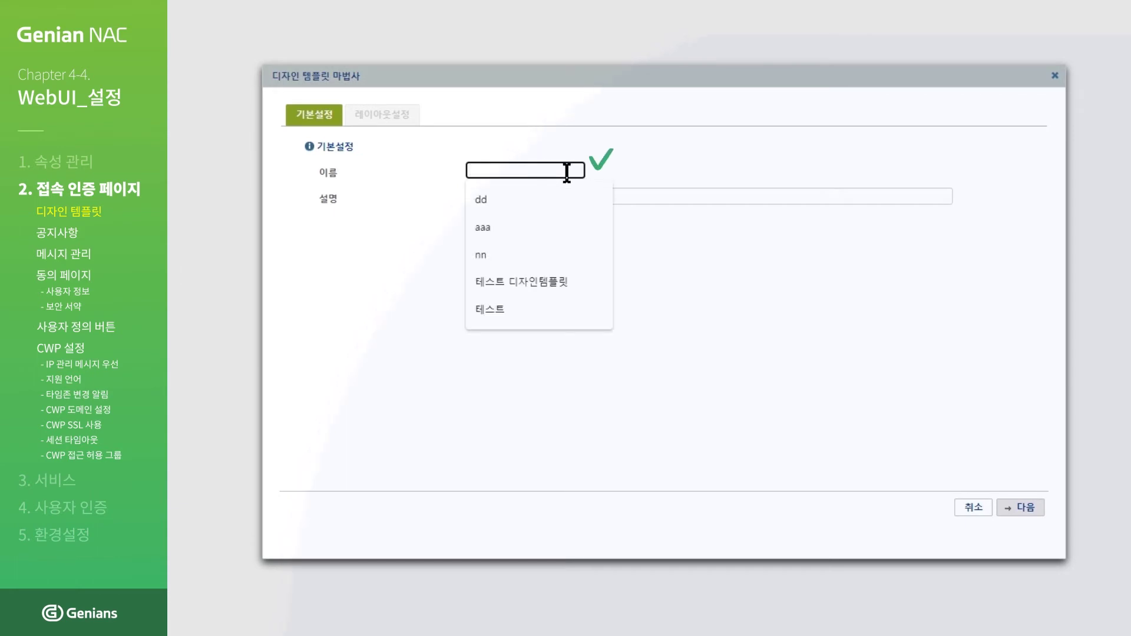
text(테스트 디자인템프)
text(릿)
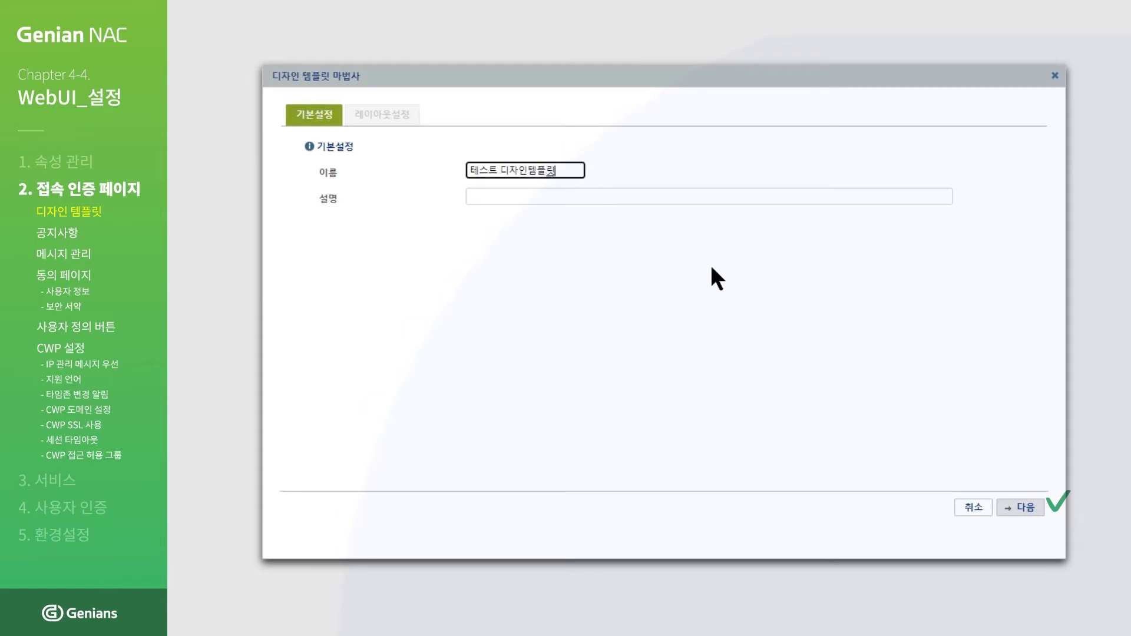
click(1025, 510)
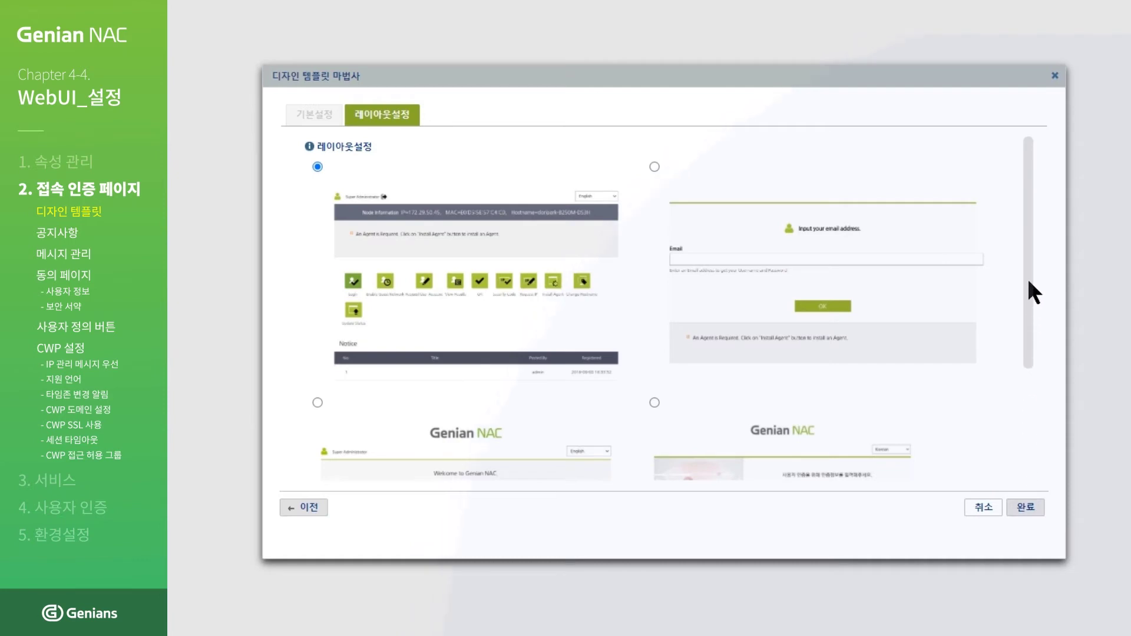
drag(1027, 272, 1034, 387)
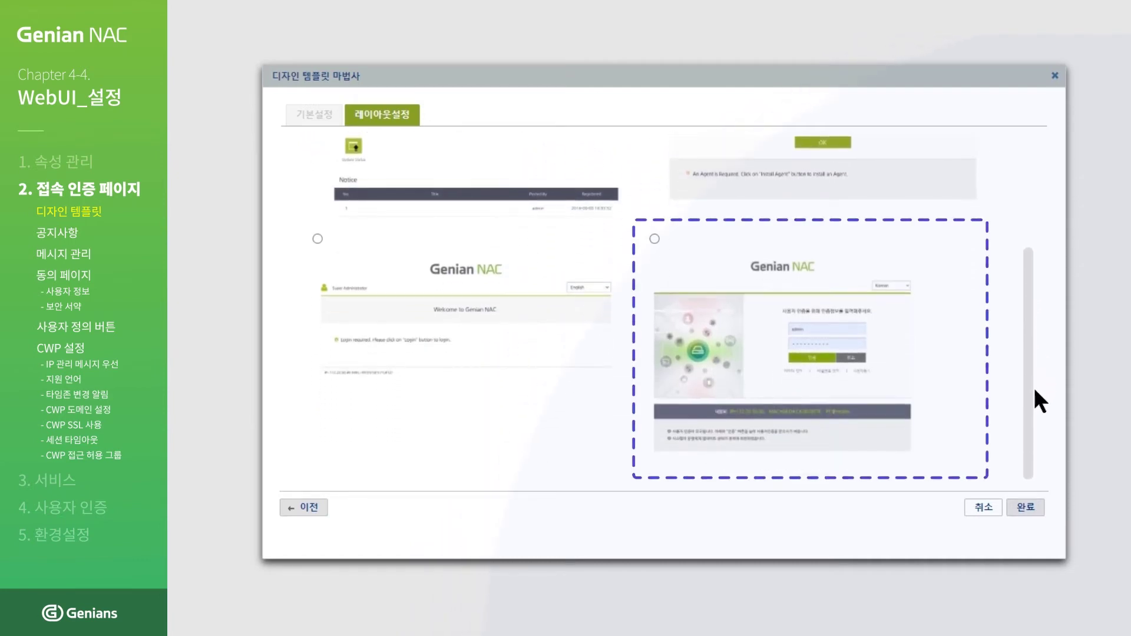
click(654, 239)
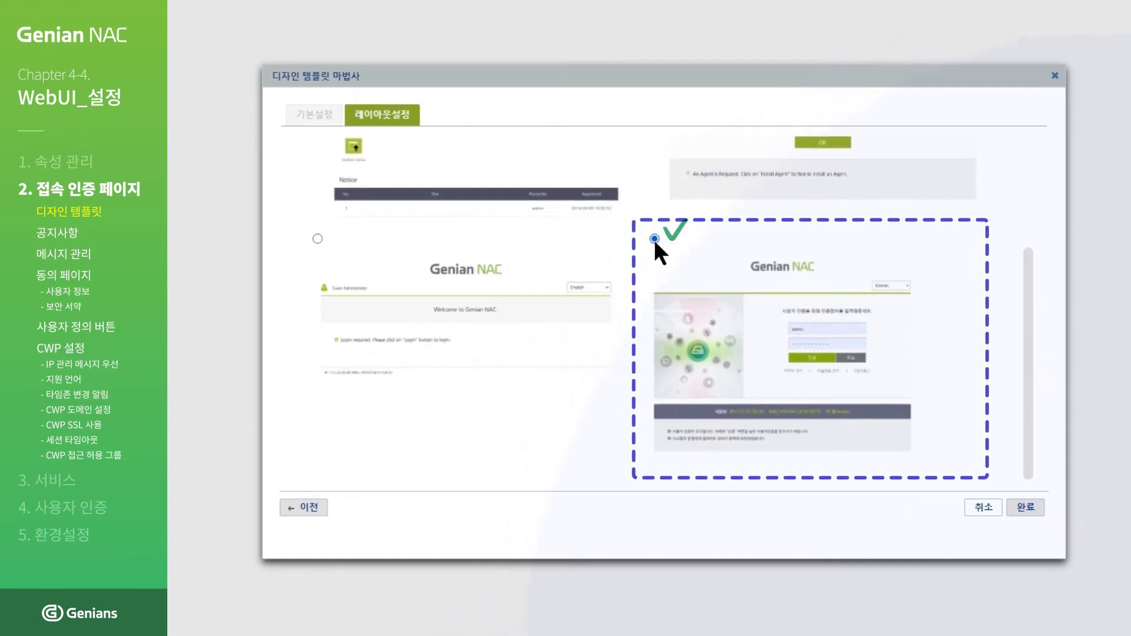
click(1026, 508)
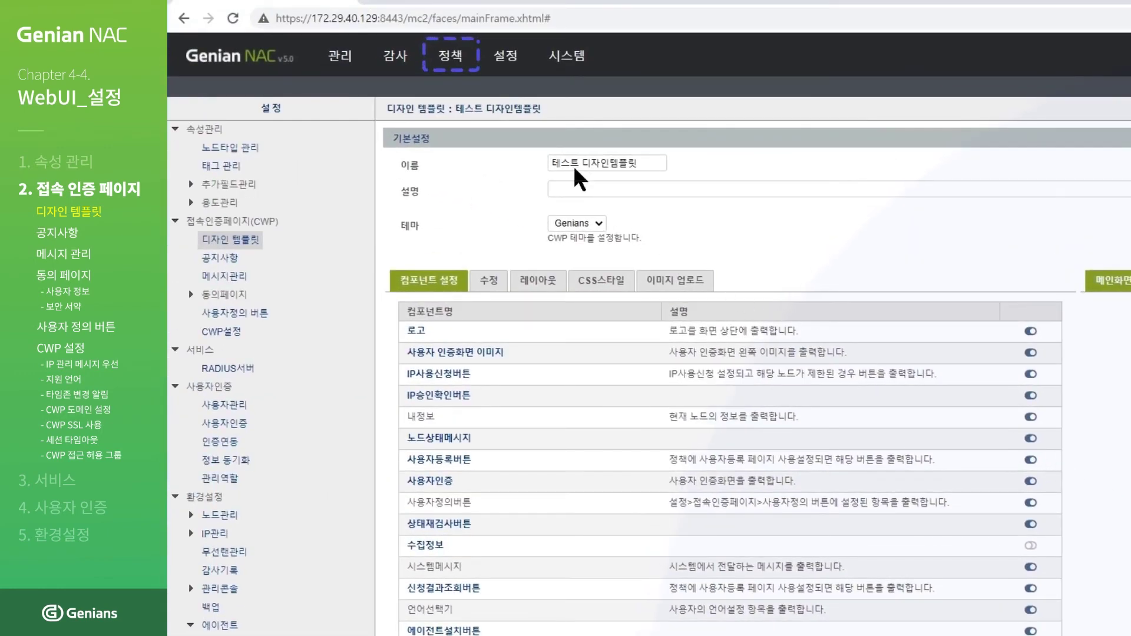
Step: In the 디자인템플릿 테스트 정책 node policy, choose 테스트 디자인템플릿 as the design template
mouse_move(451, 65)
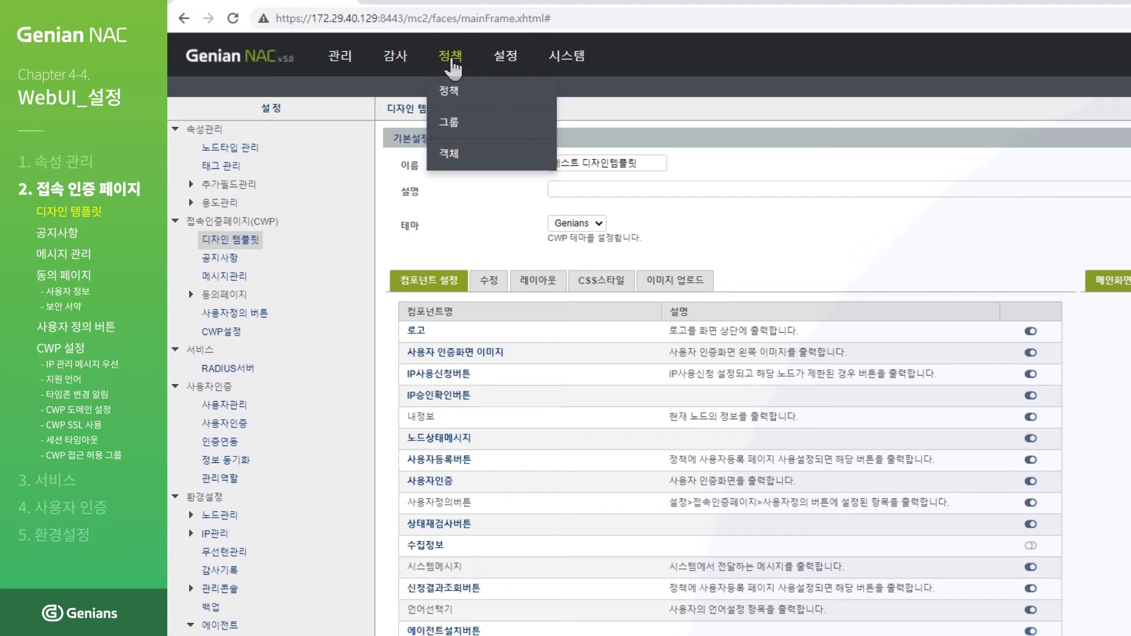
click(451, 65)
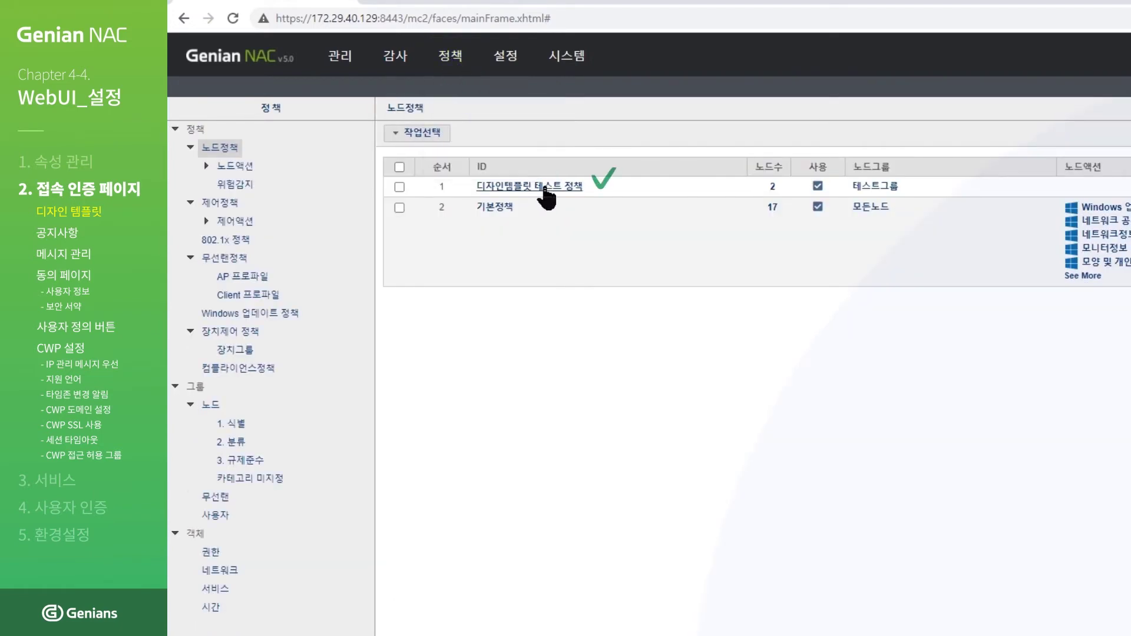
click(546, 191)
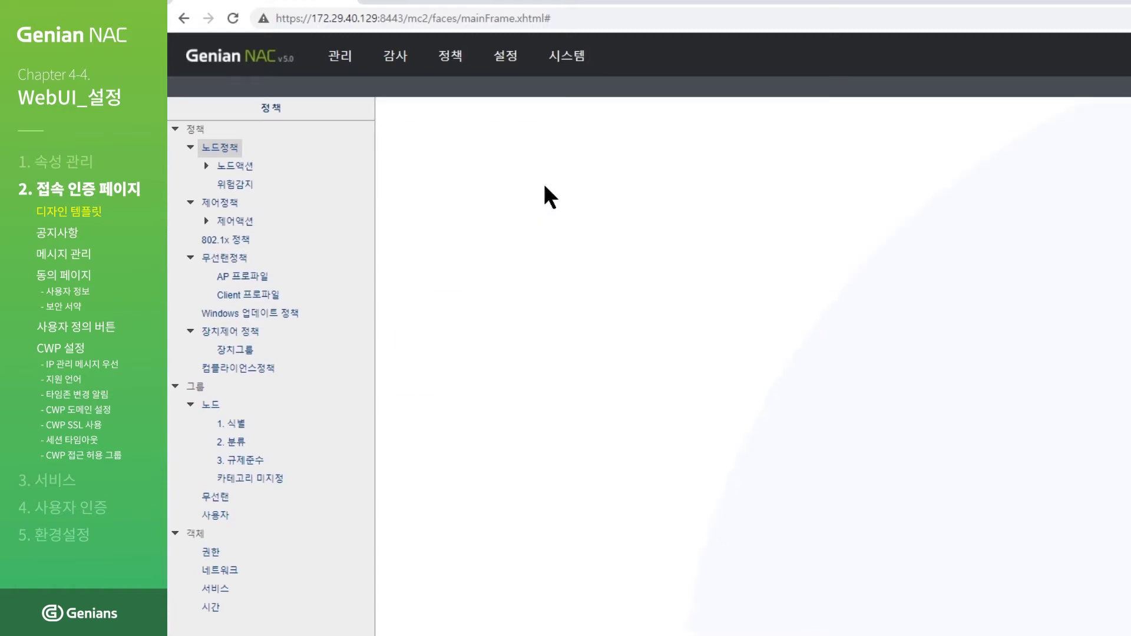
scroll(539, 347, down, 9)
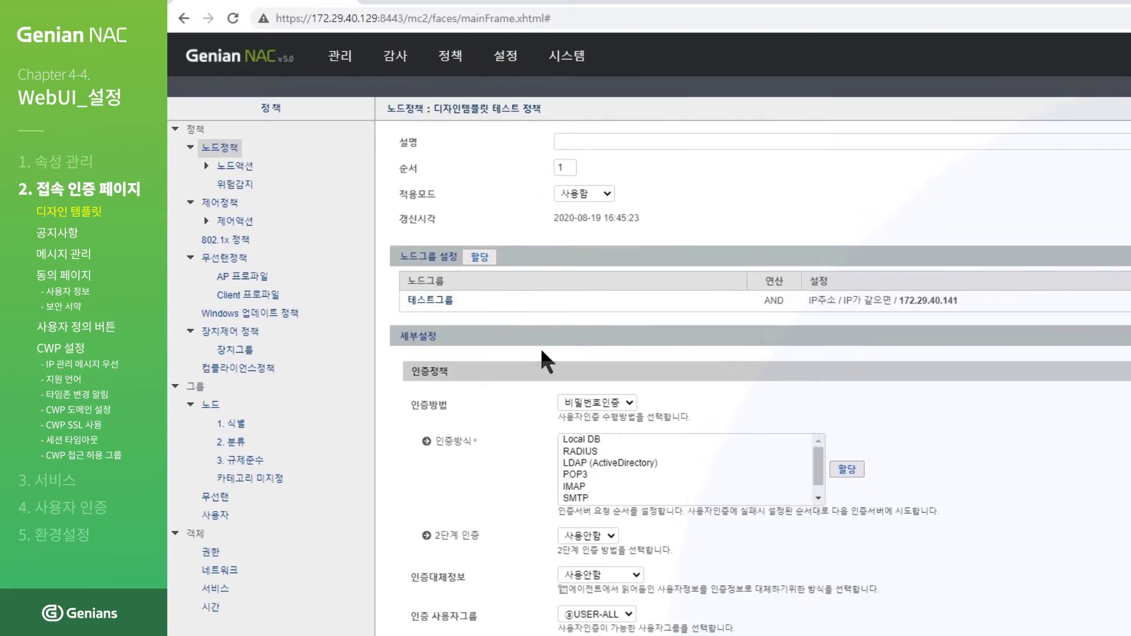
scroll(535, 367, down, 6)
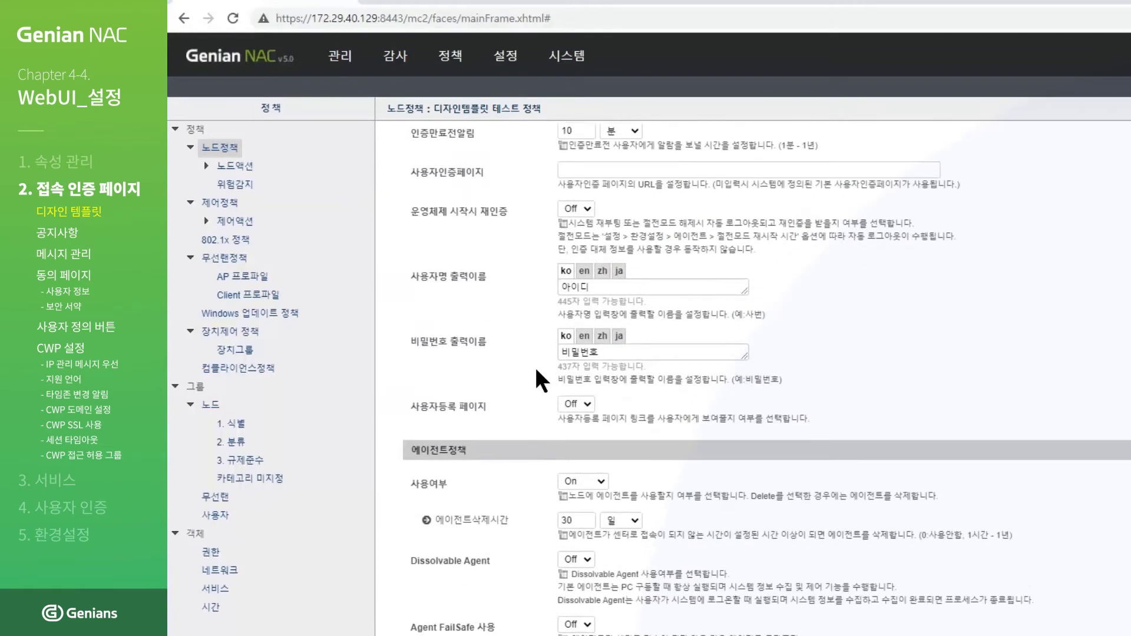
scroll(533, 351, down, 6)
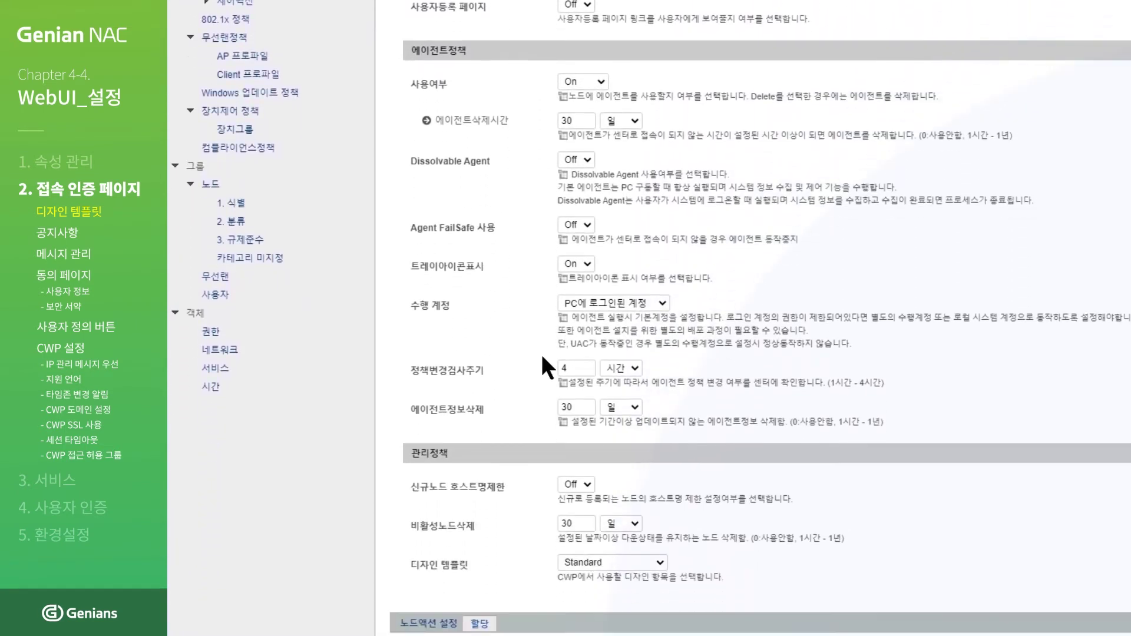
click(602, 368)
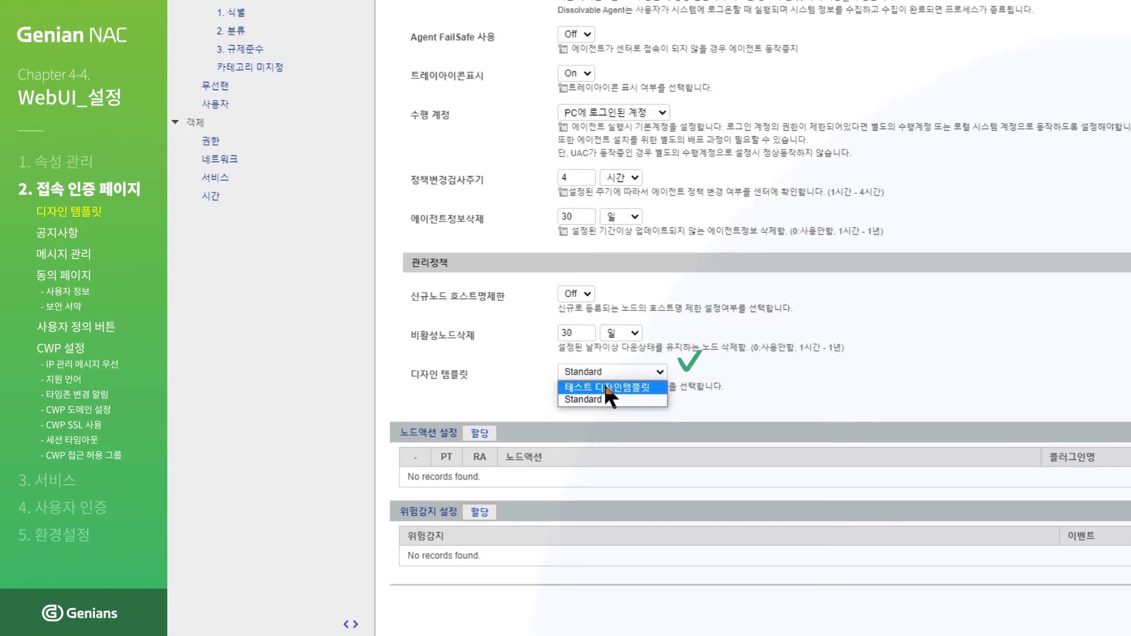
click(603, 387)
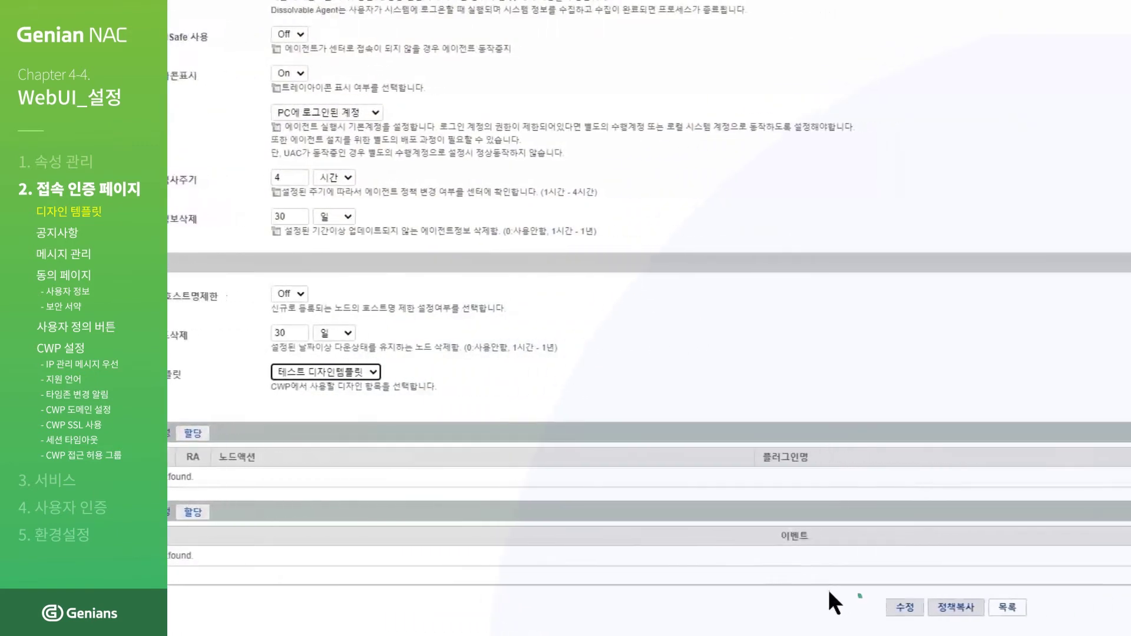
Step: Save the node policy edit and apply the changed policies
click(809, 611)
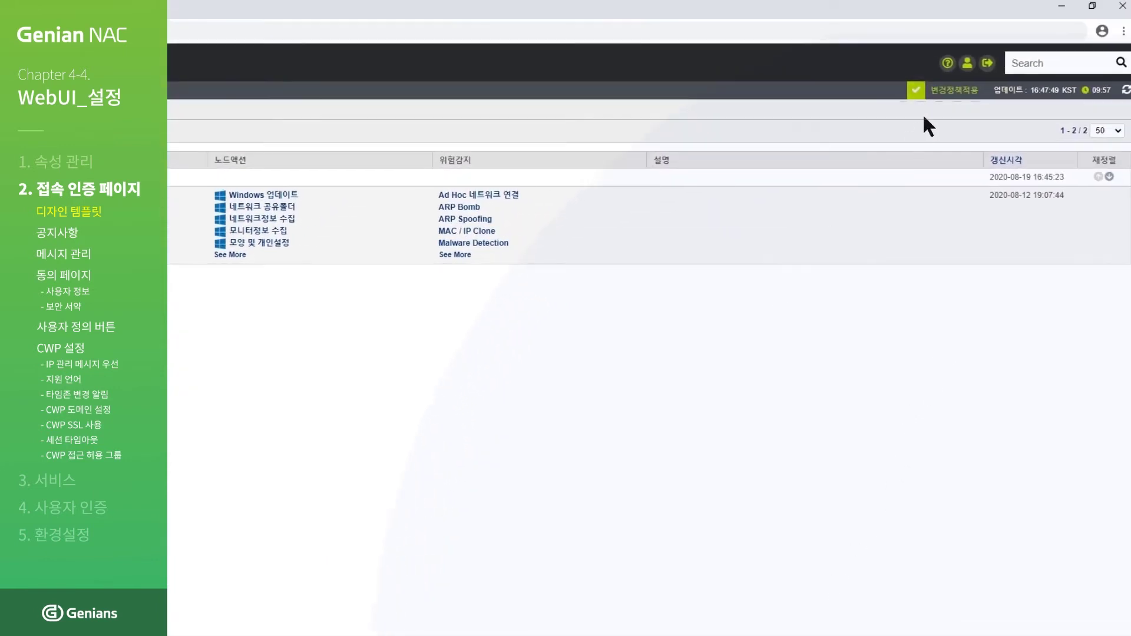
click(941, 97)
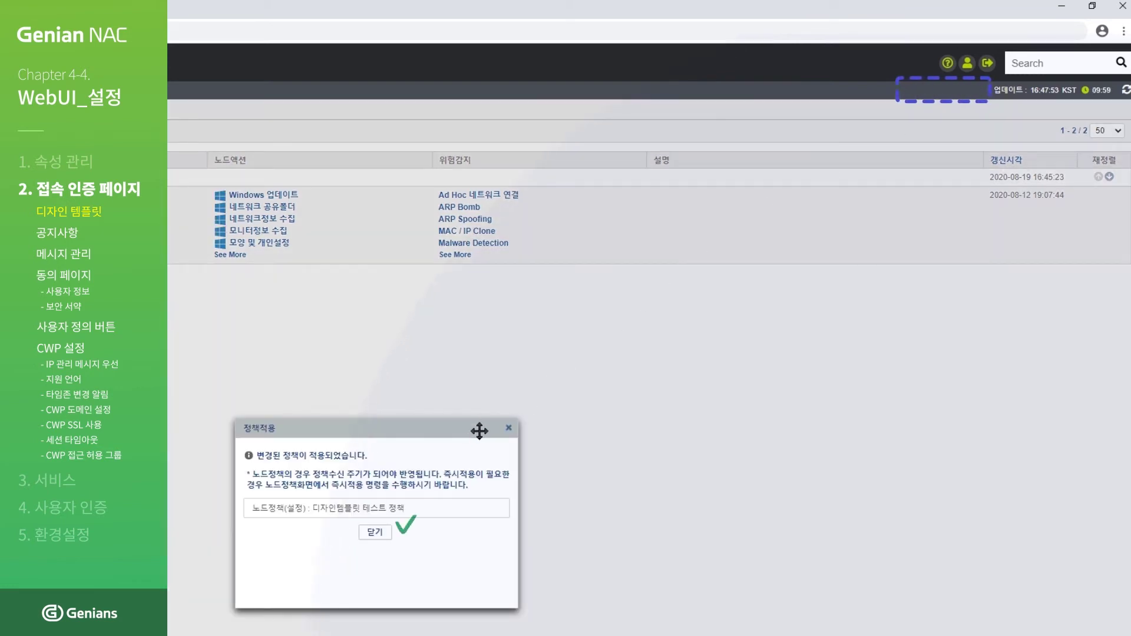
click(378, 533)
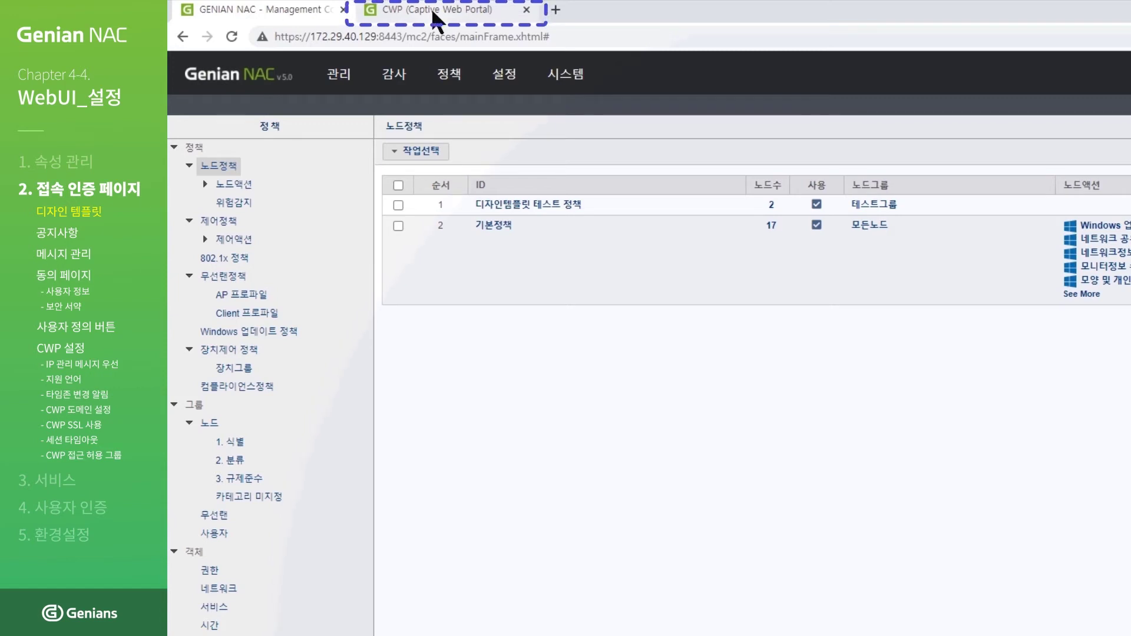
Step: Switch to the CWP captive portal tab to view the portal page
click(433, 13)
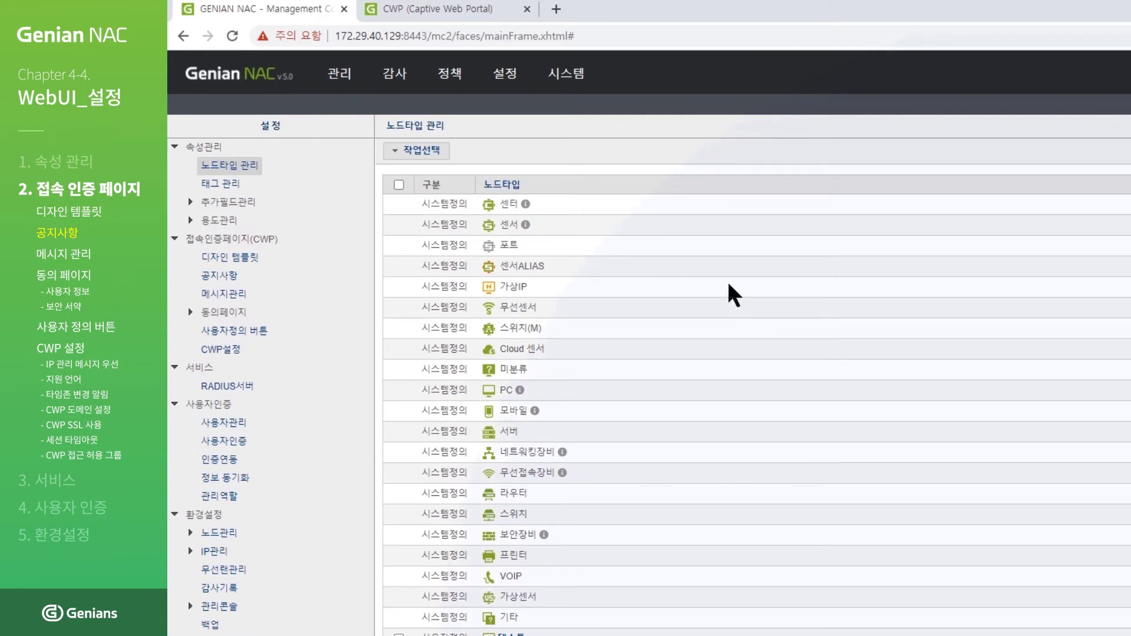
Step: Start a new notice titled 공지사항 설정 테스트 with the body 테스트입니다
click(505, 79)
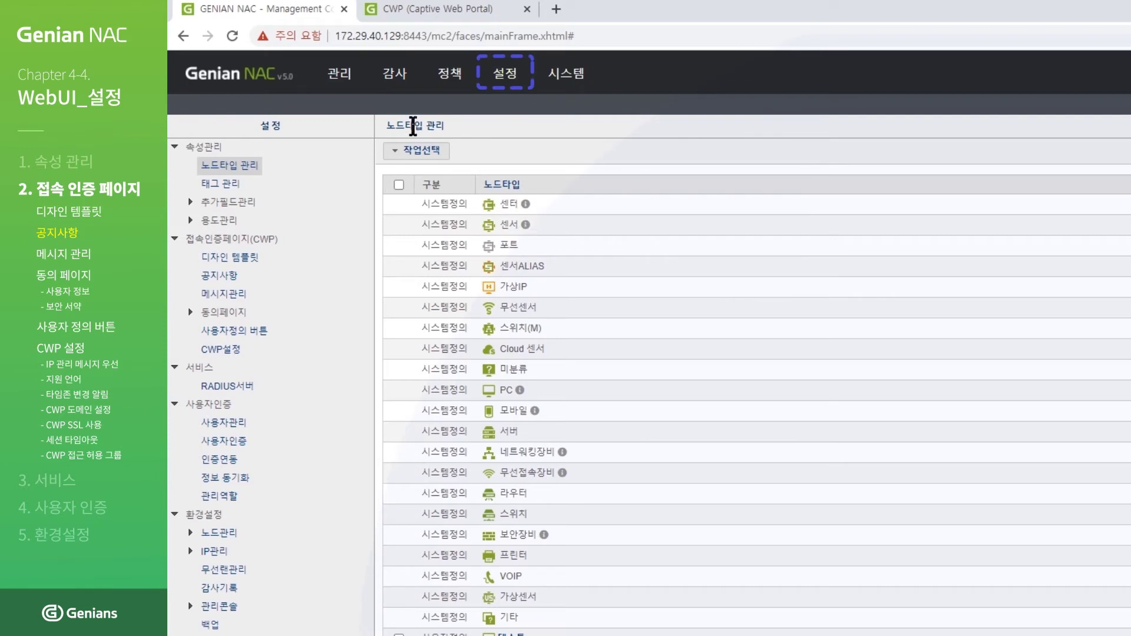
click(221, 278)
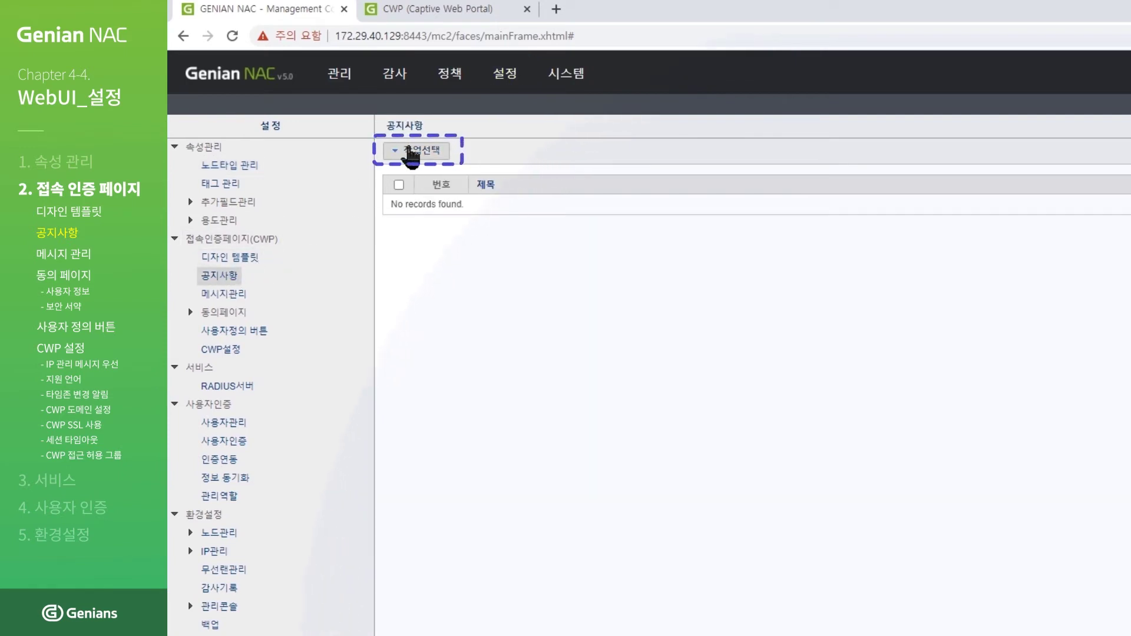
click(414, 151)
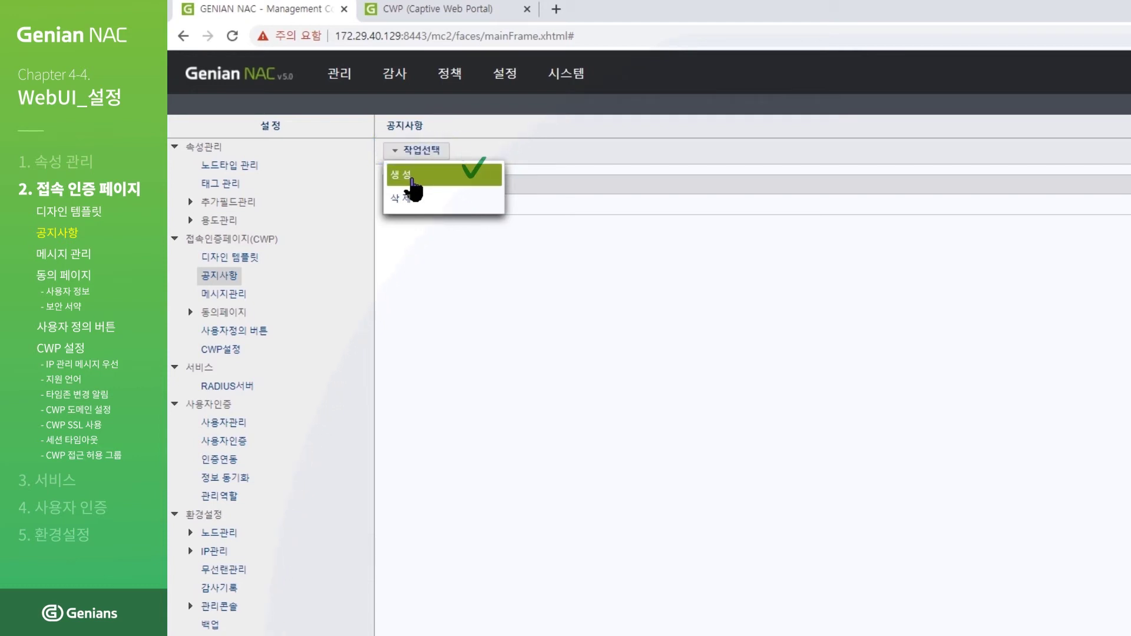
click(412, 181)
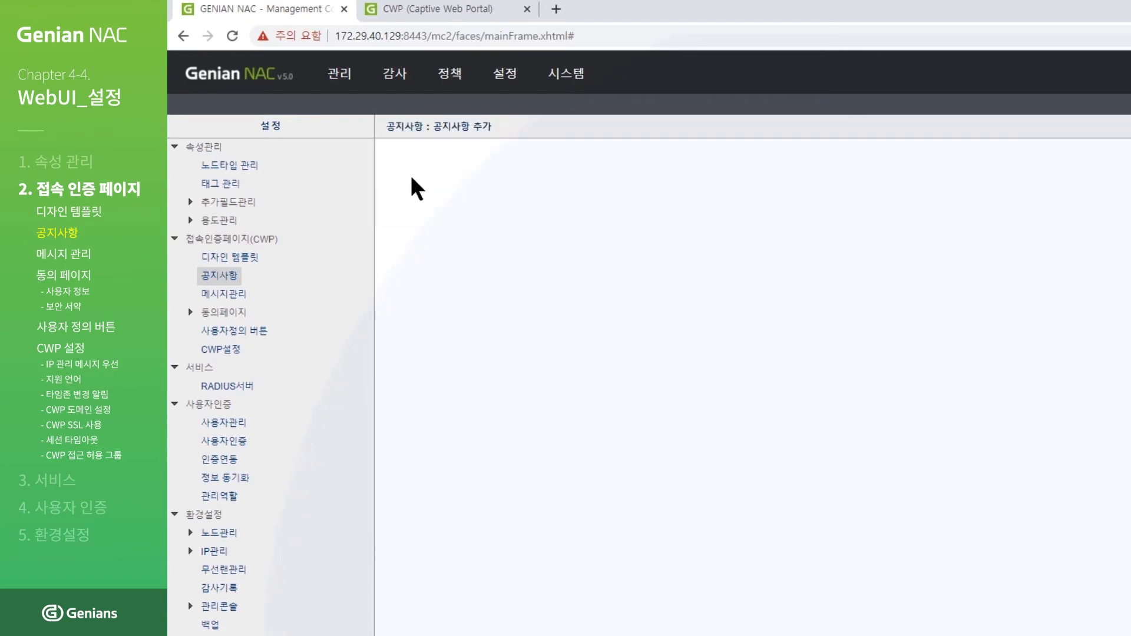
click(786, 203)
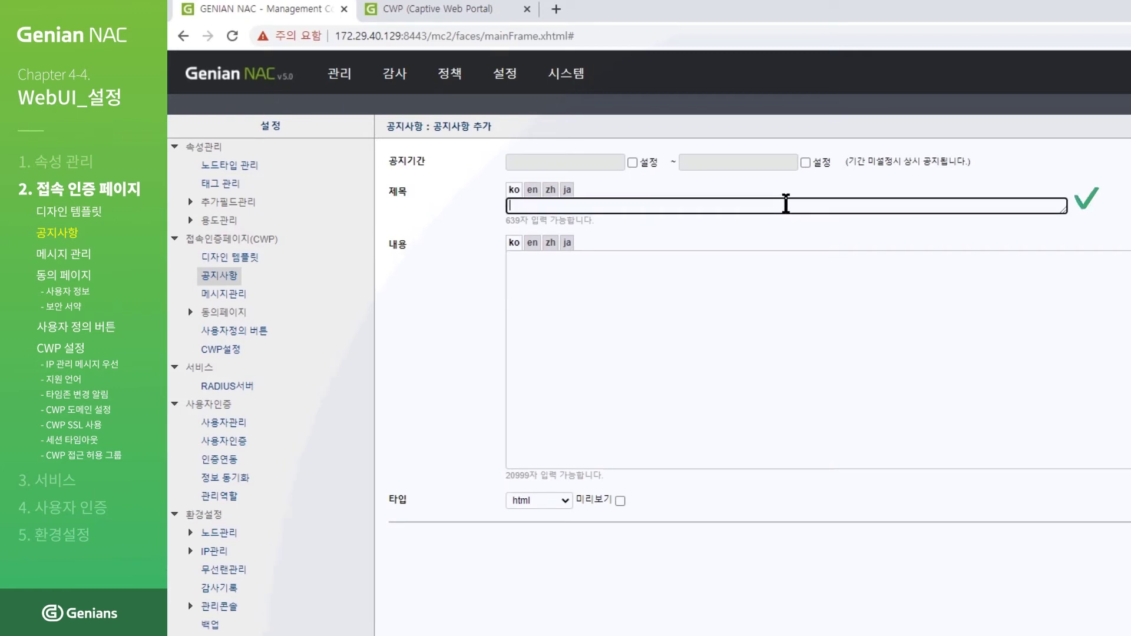
text(공지사항 설정 테스트)
click(787, 273)
text(테스트입니다.)
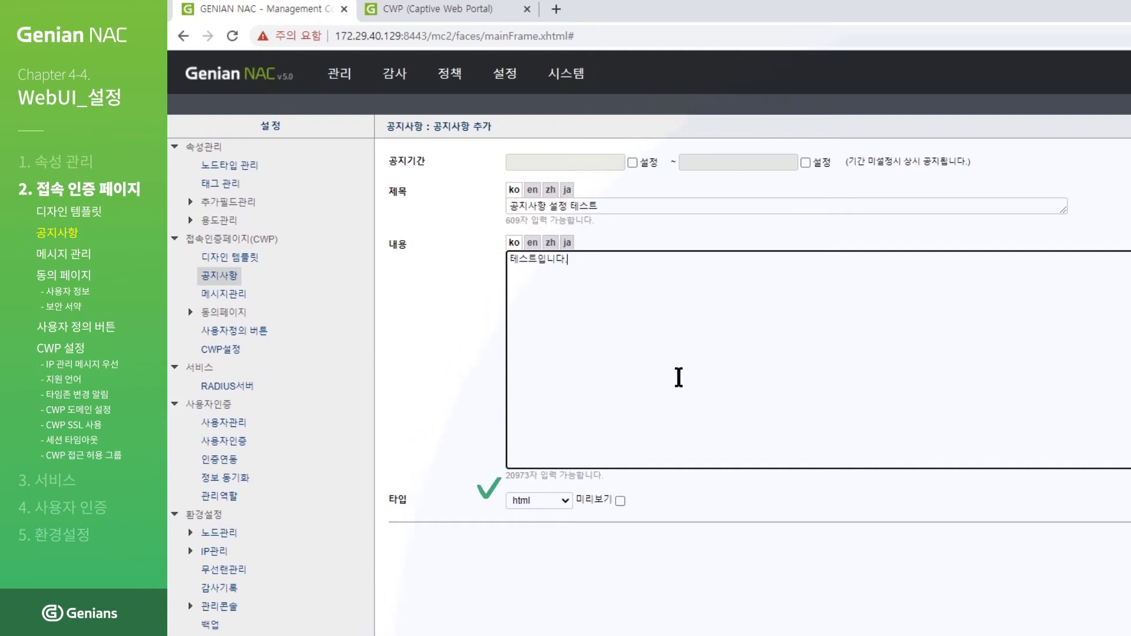
Step: Set the notice type to text, create it, and view the captive portal page
click(566, 504)
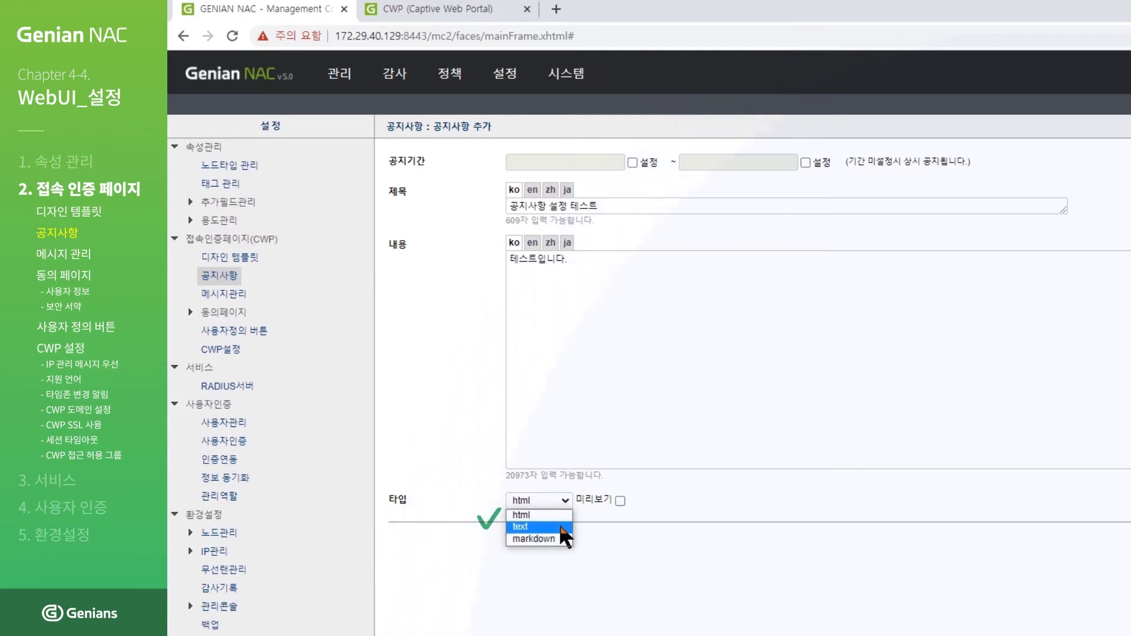
click(561, 527)
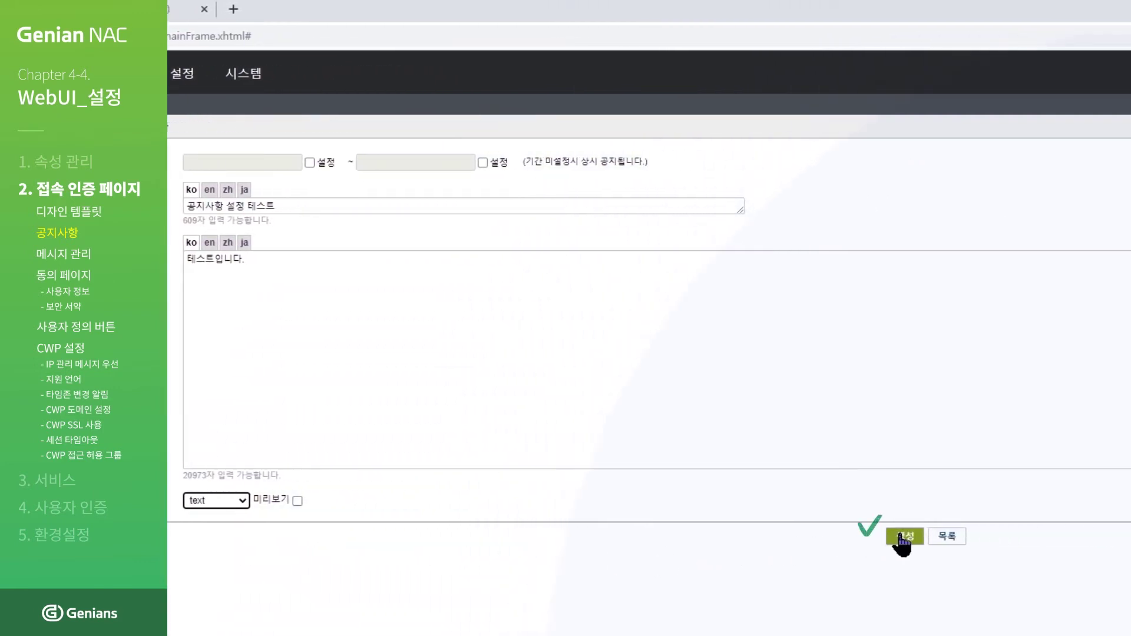
click(901, 537)
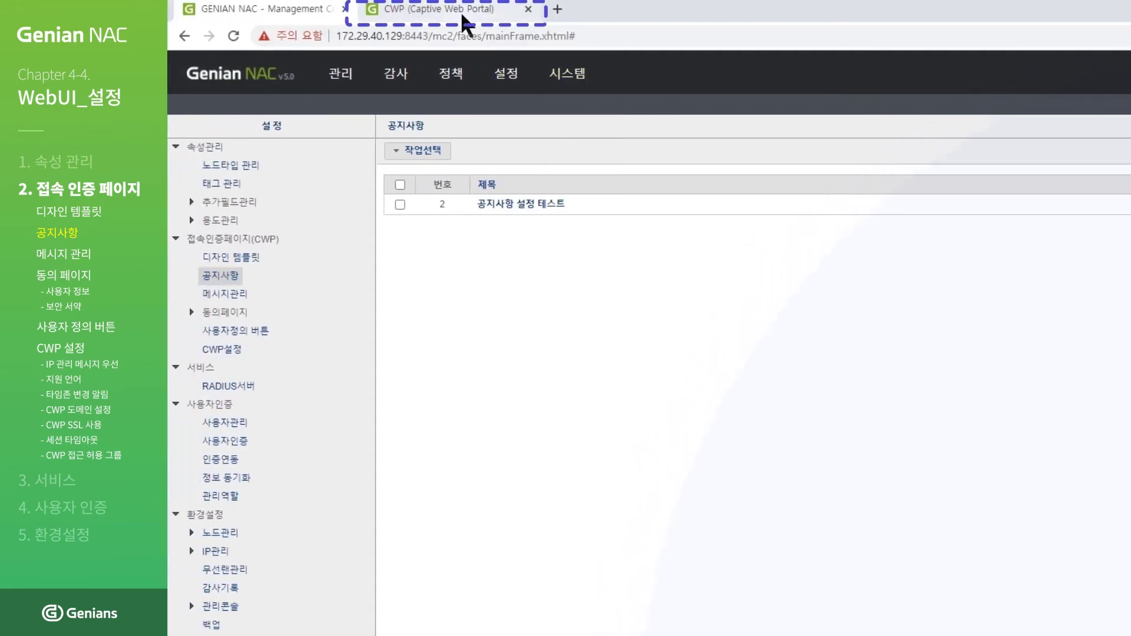
click(460, 12)
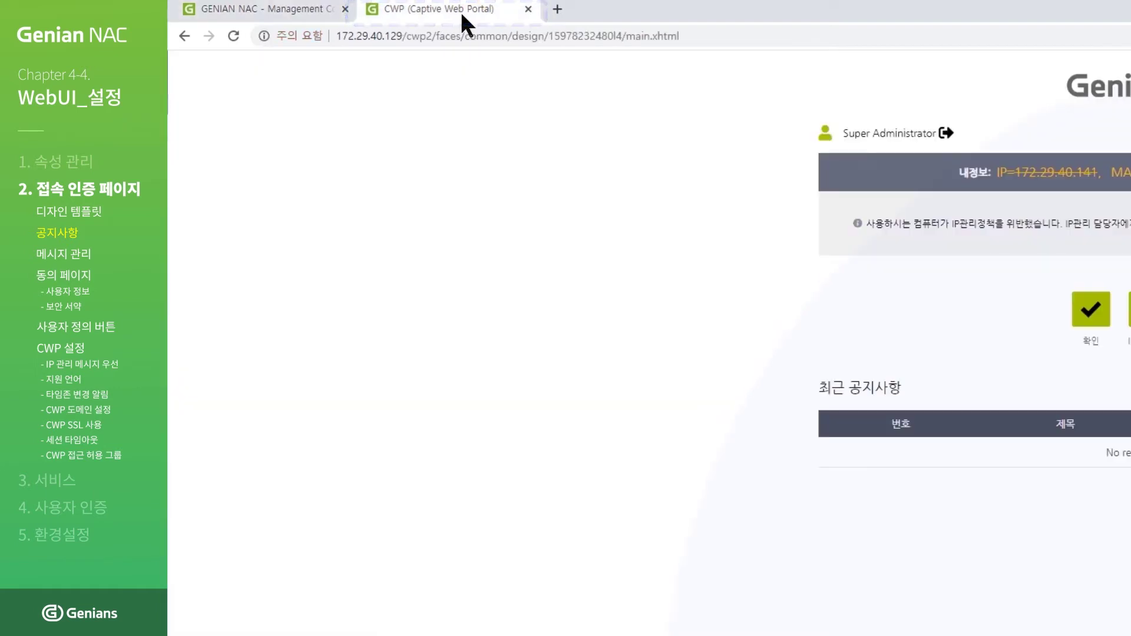
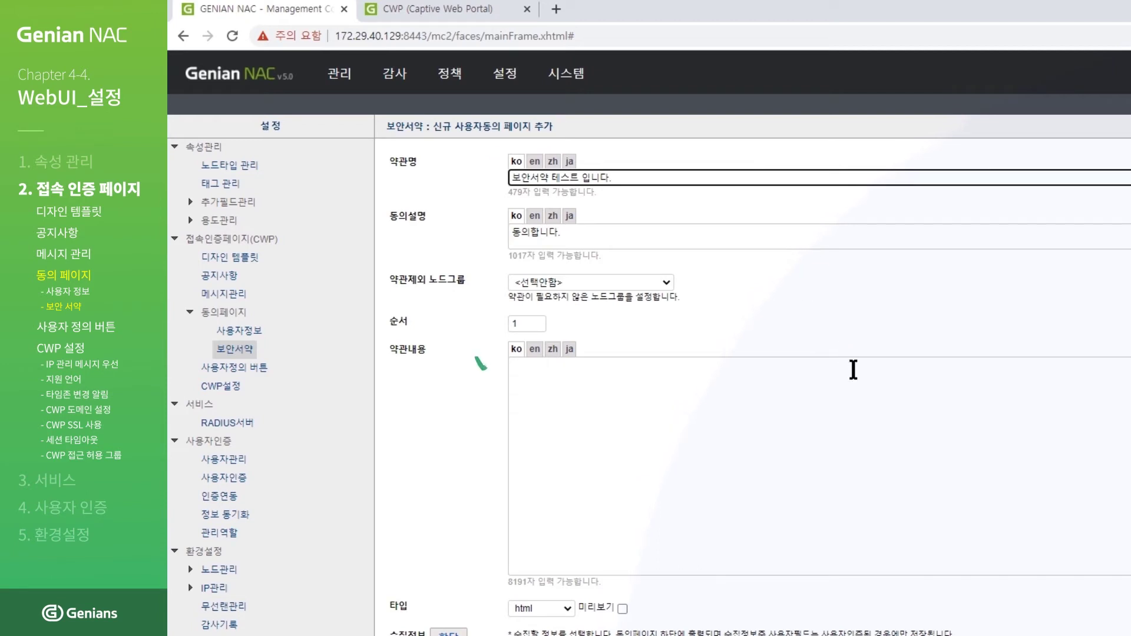
Step: Enter the pledge text '내부에서 수집한 정보를 외부에 놏출시키지 않겠습니다.' and create the security-agreement page
text(내부에서 수집한 정)
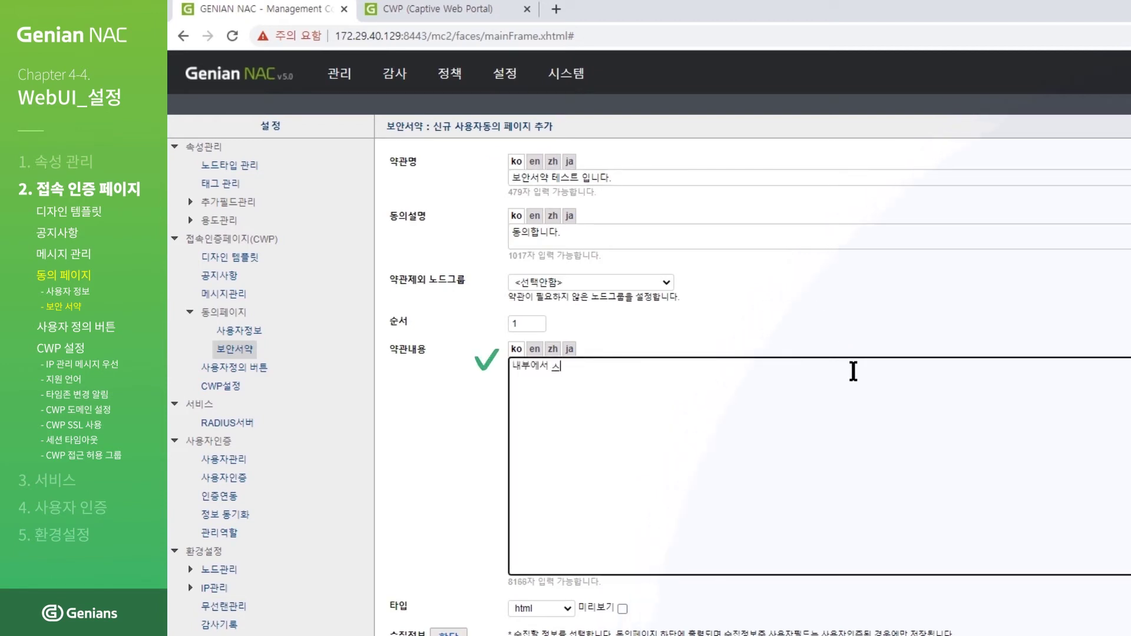
text(보를 외부에 놏)
text(출시키지 않)
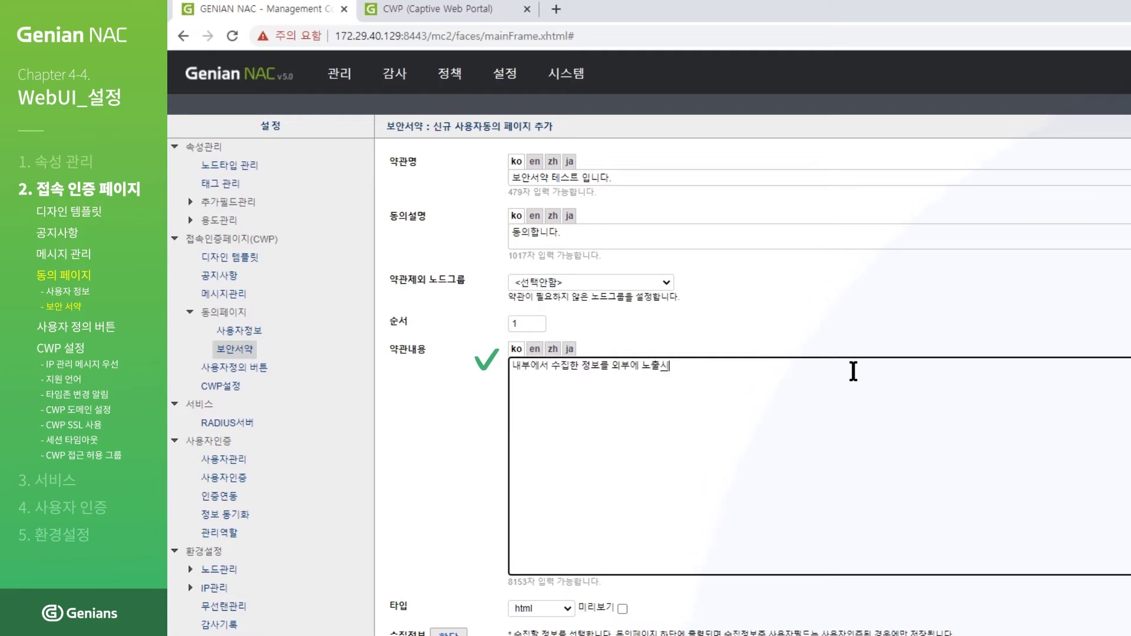
text(겠습니다.)
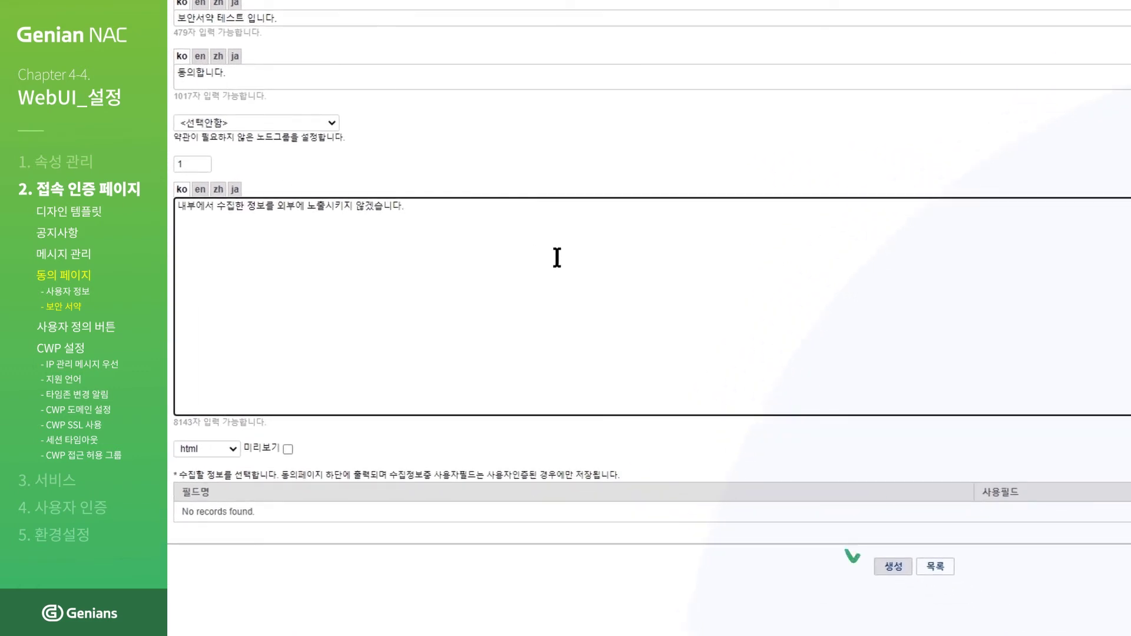
click(893, 567)
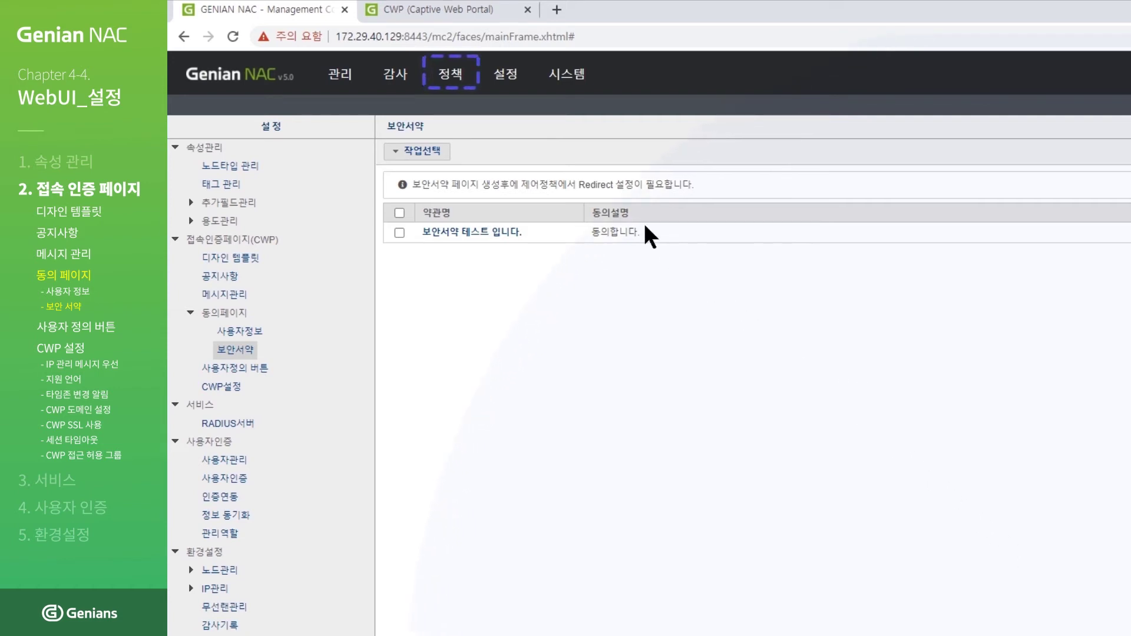
Step: Set the 미인증차단 control policy's CWP page to 보안서약 and save the policy
mouse_move(480, 101)
mouse_move(472, 76)
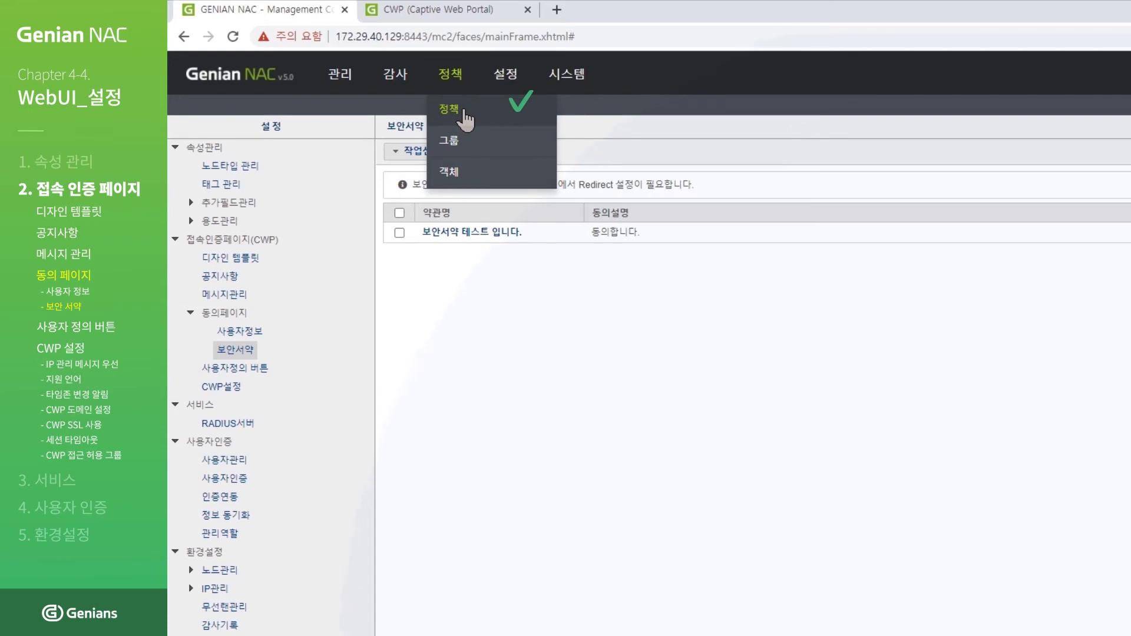
click(465, 112)
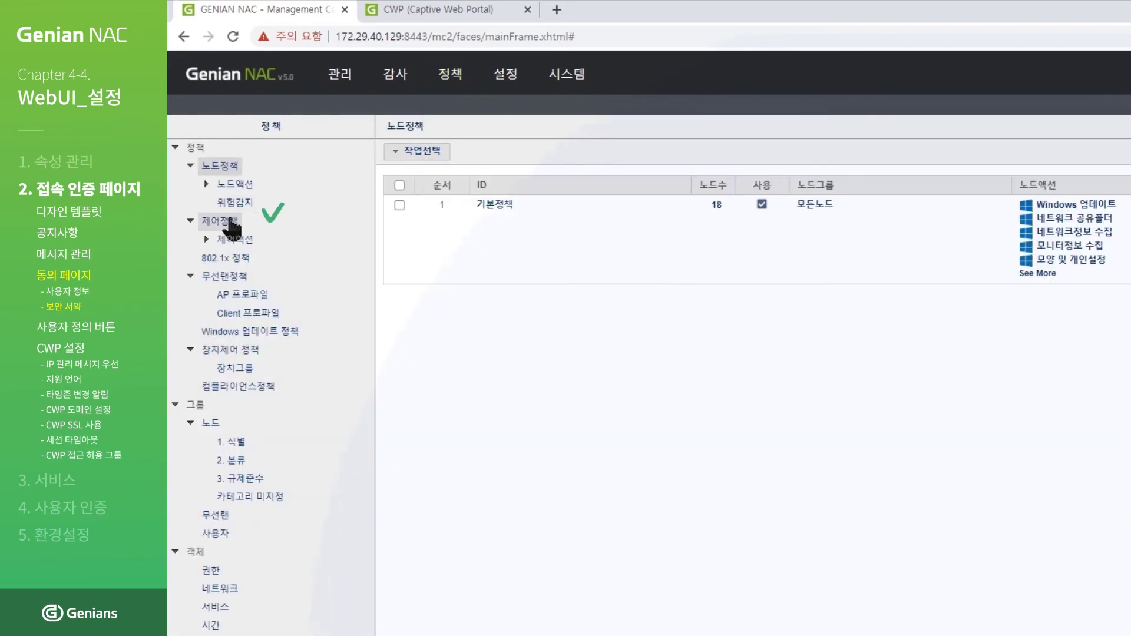
click(225, 223)
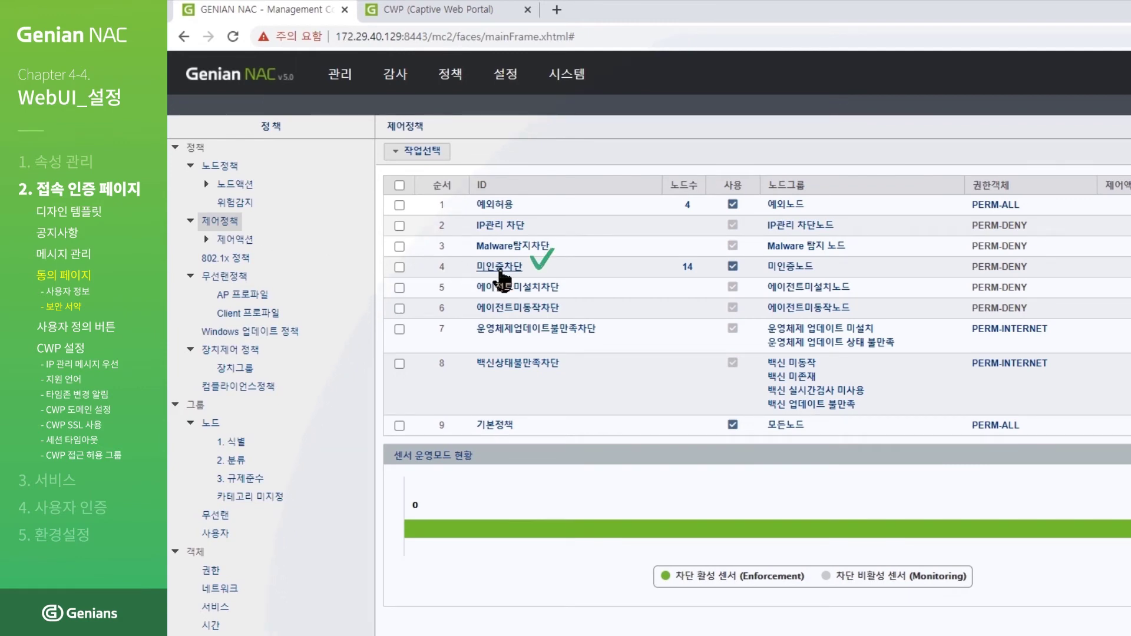
click(500, 266)
scroll(500, 254, down, 6)
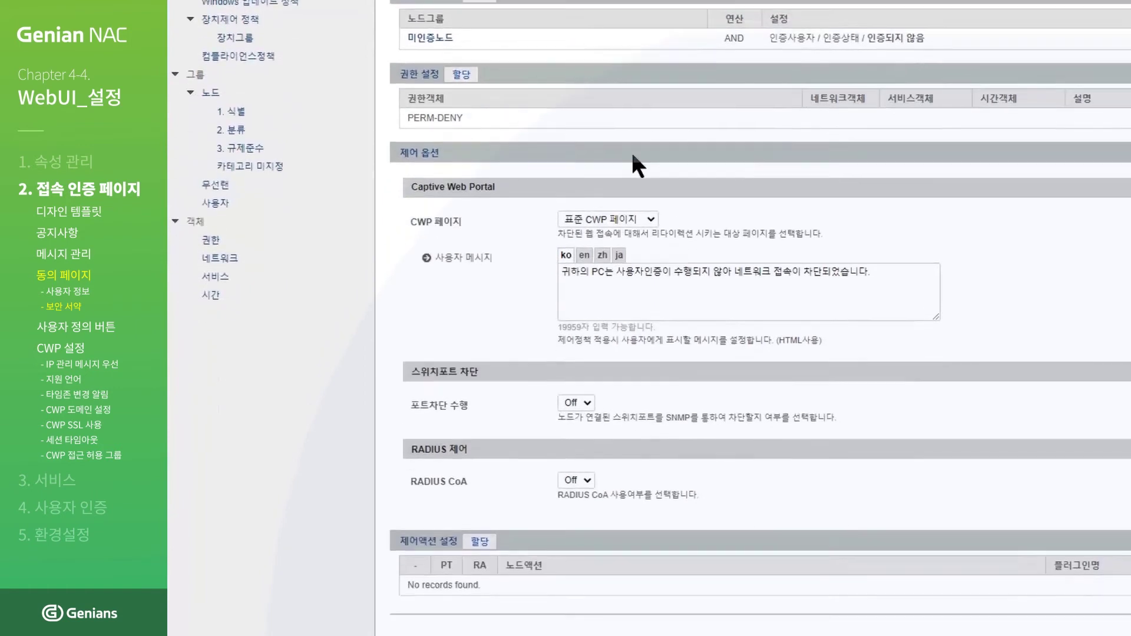
scroll(632, 152, down, 2)
click(651, 115)
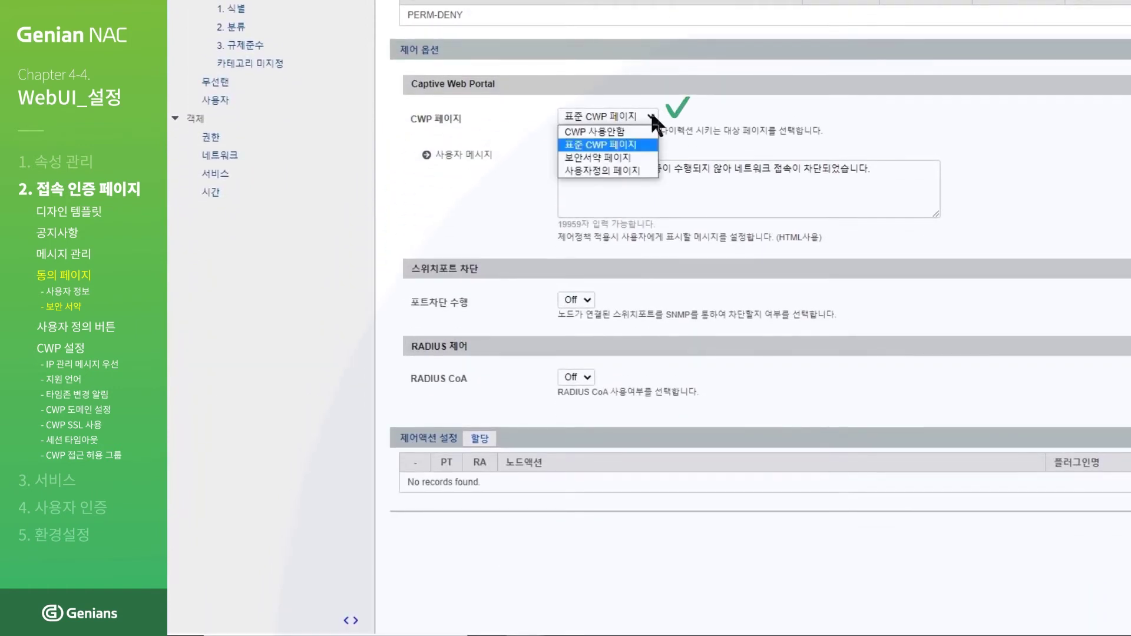
click(648, 165)
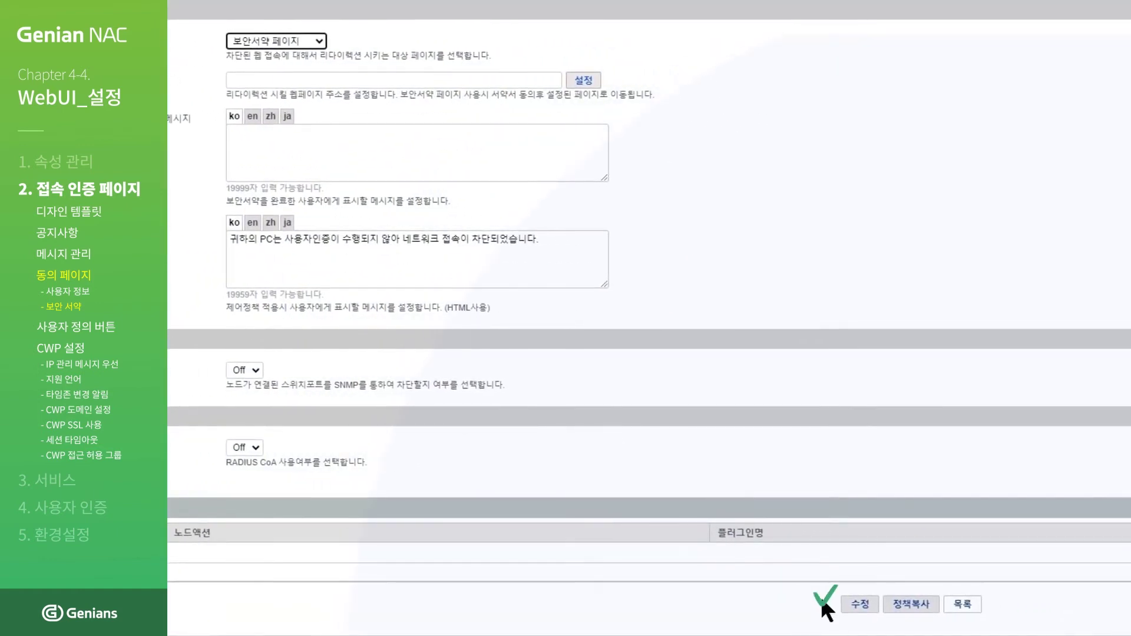
click(851, 612)
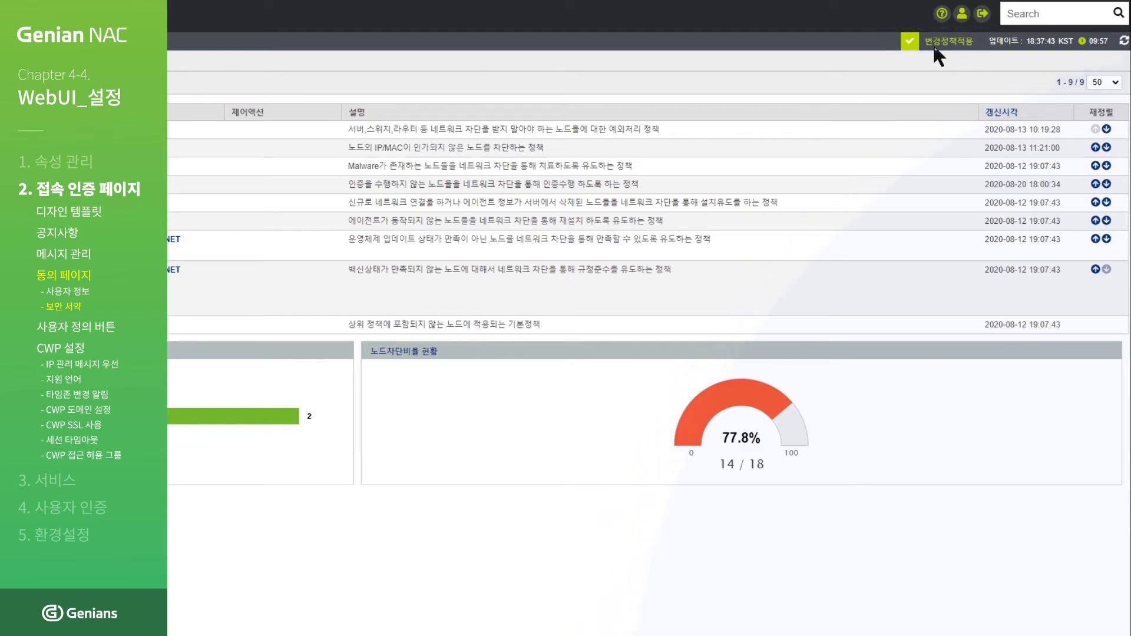
Step: Apply the pending policy changes and return to the captive web portal
click(937, 45)
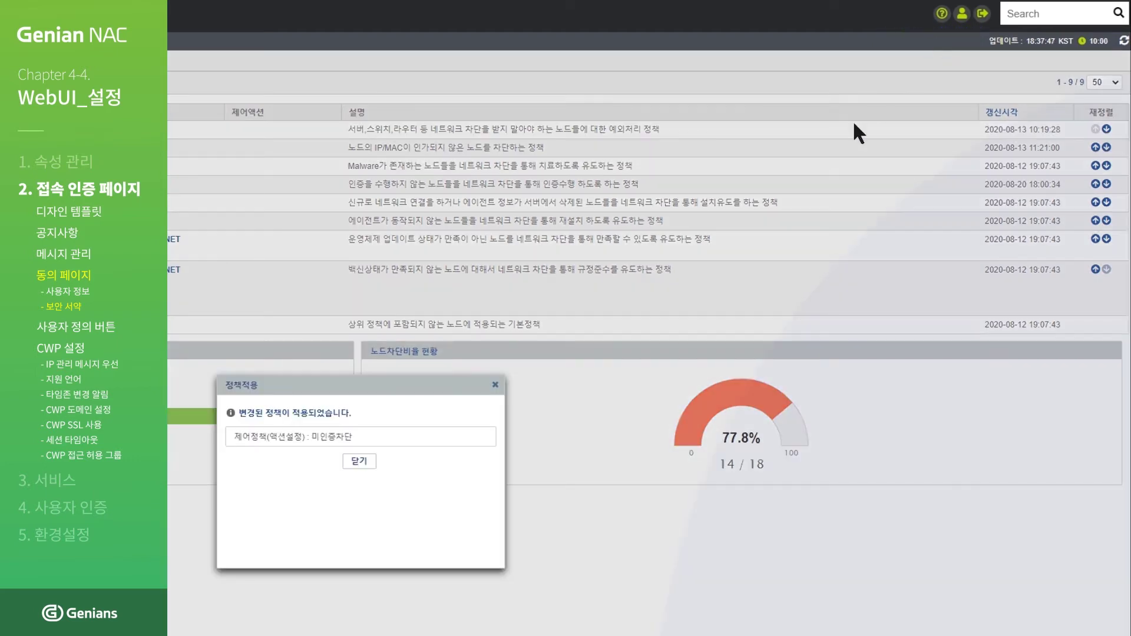
click(358, 461)
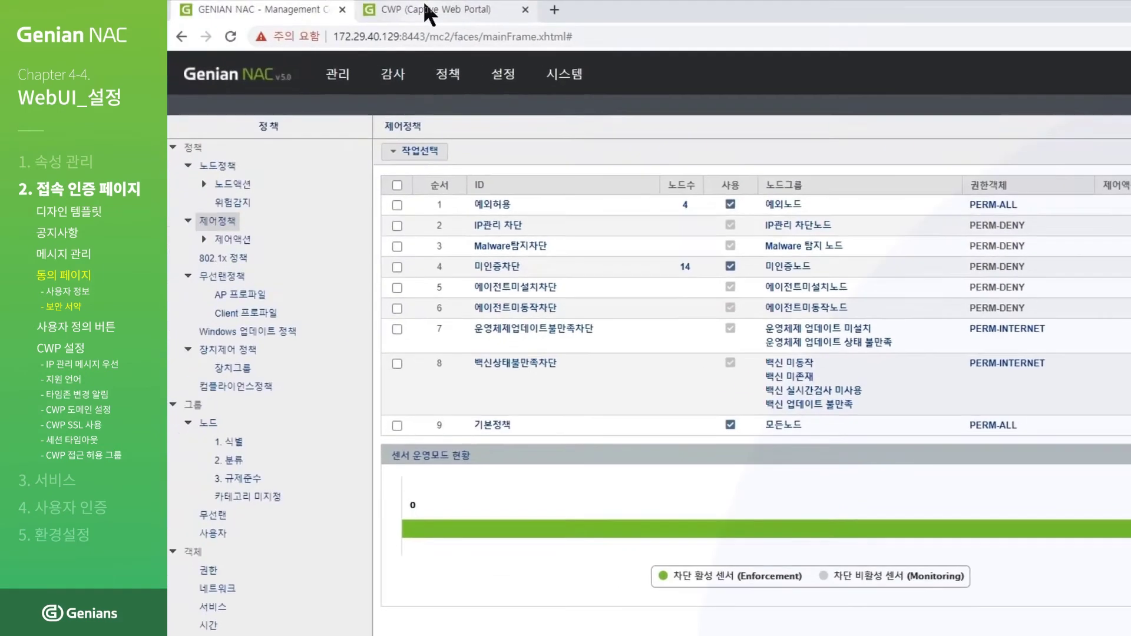
click(424, 7)
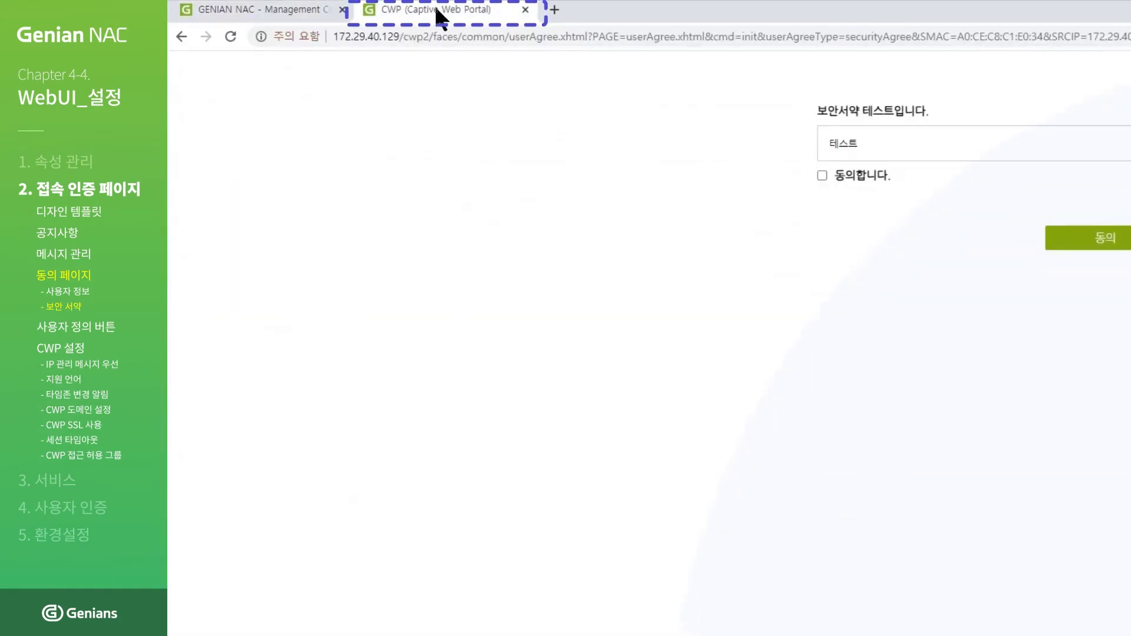
click(575, 36)
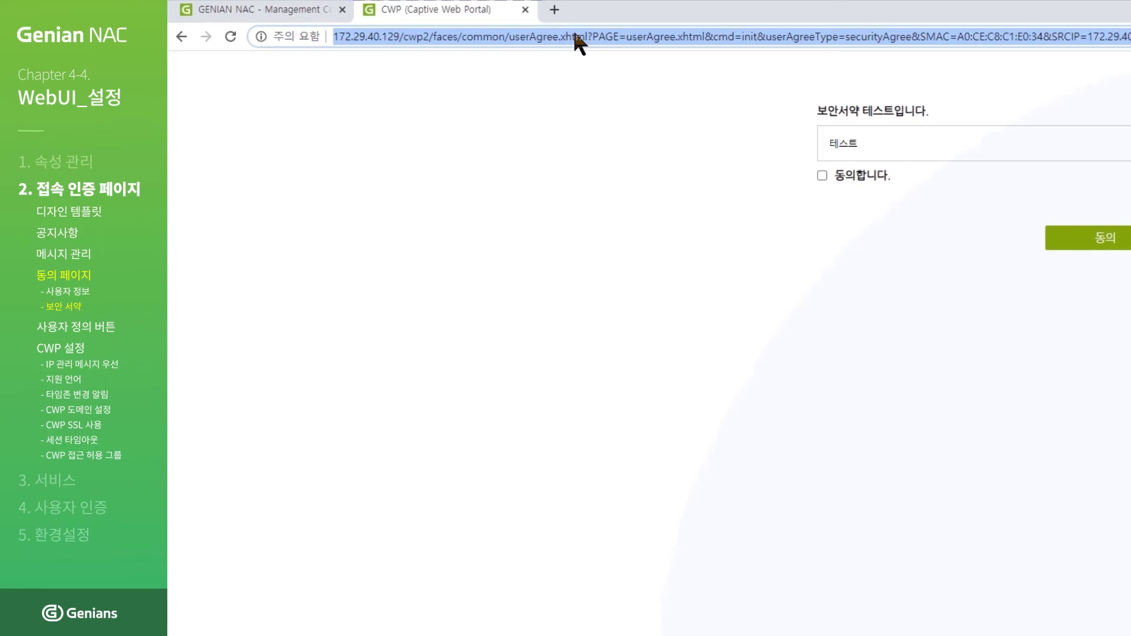
text(www.)
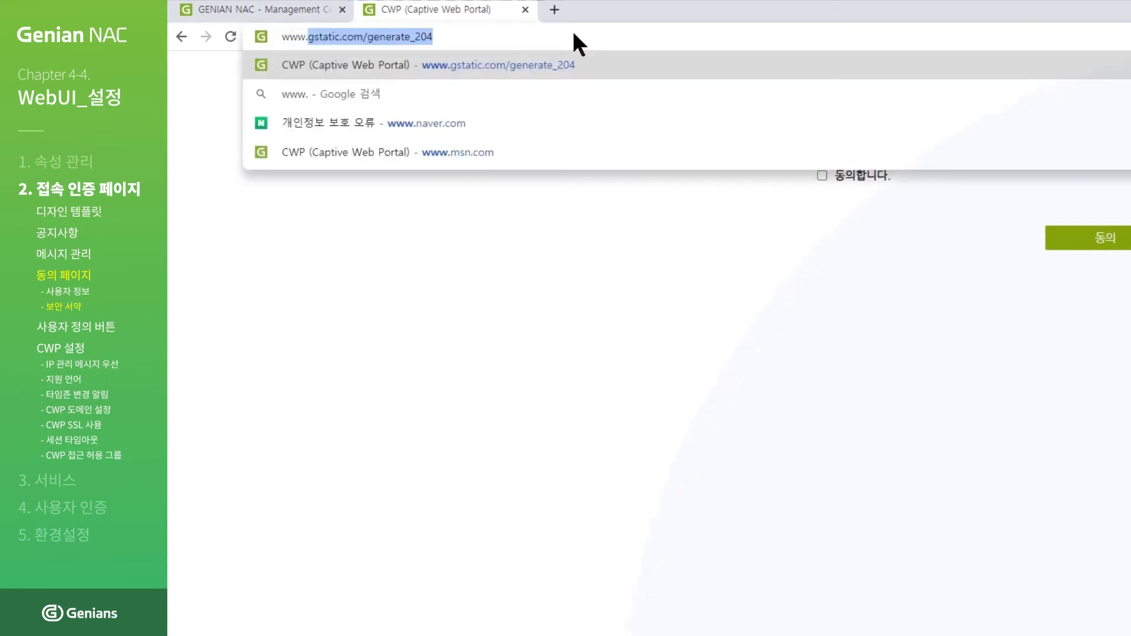
text(msn.com)
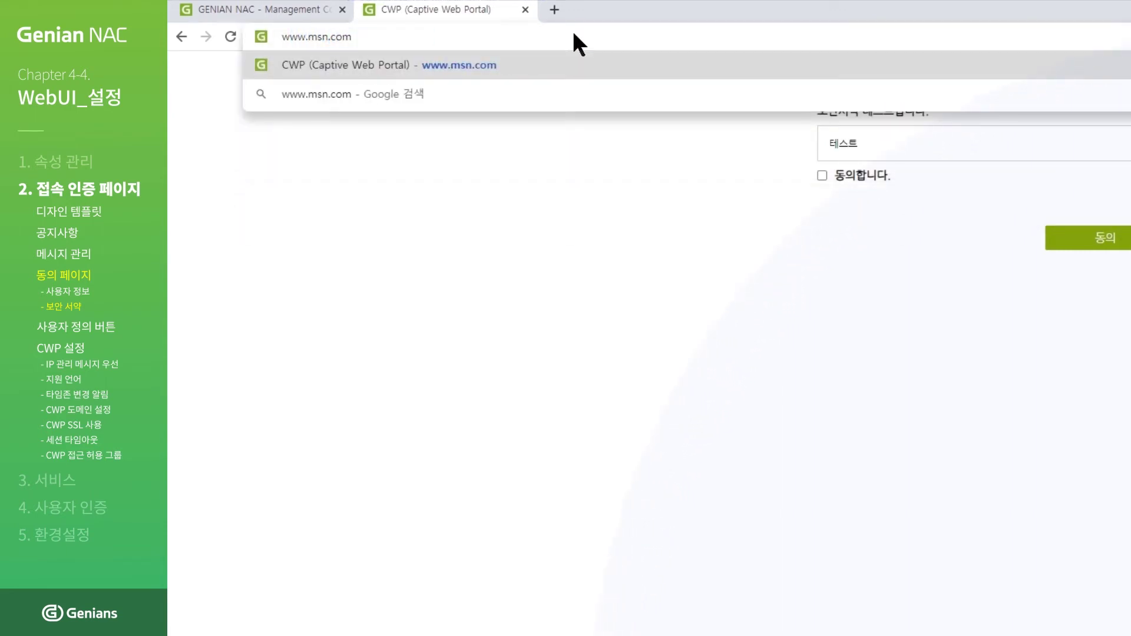
key(Return)
click(820, 175)
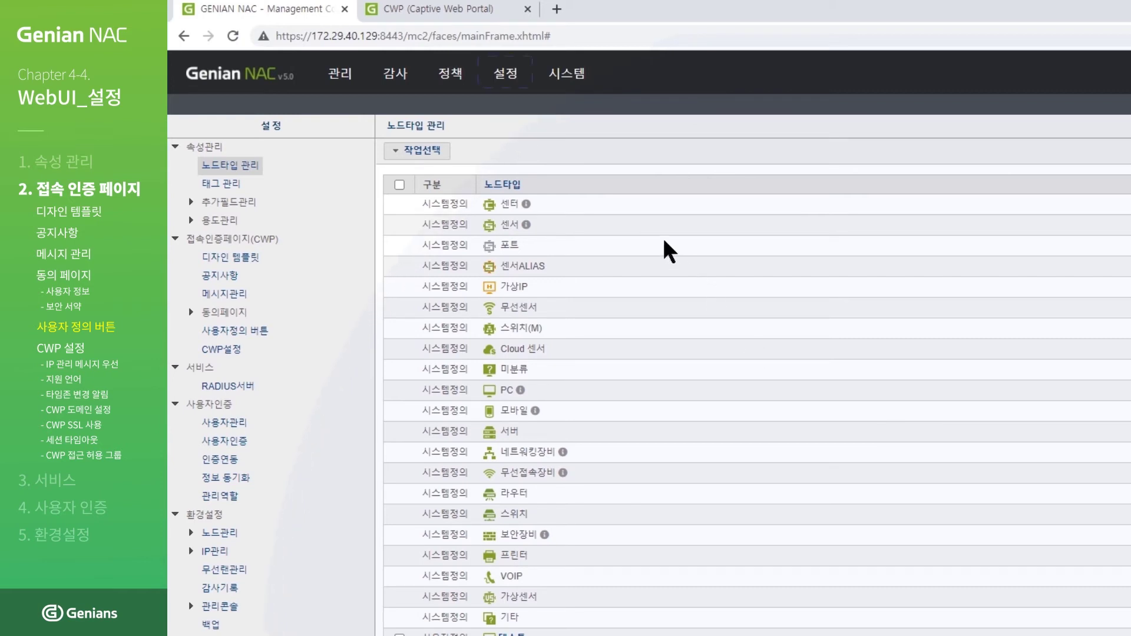
Step: Open the user-defined button list and start creating a new button
mouse_move(505, 89)
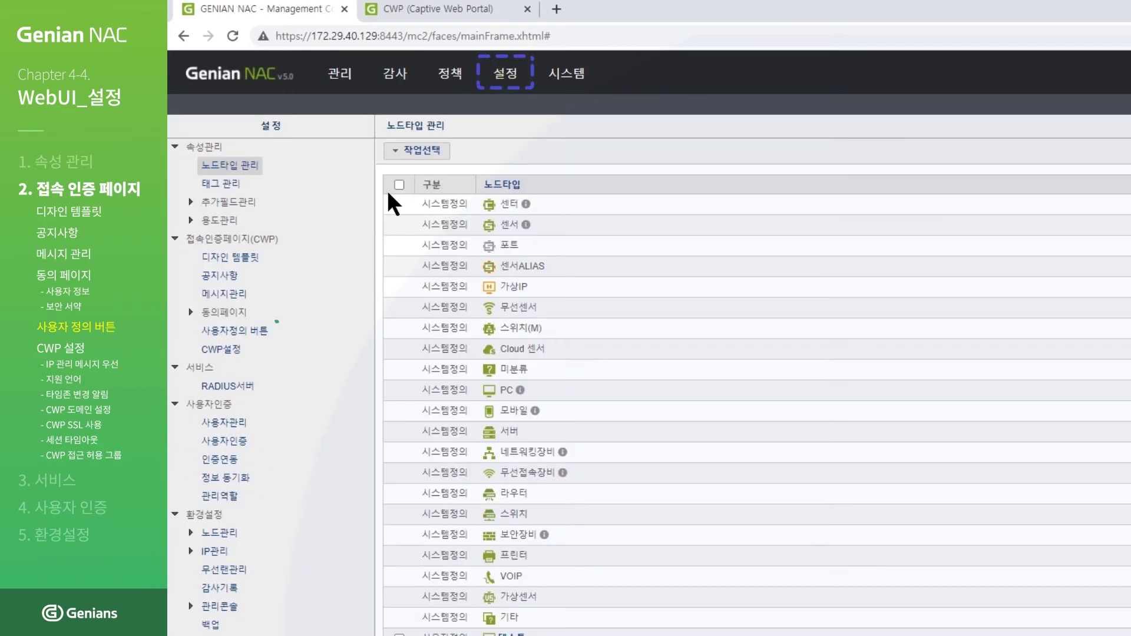
click(234, 337)
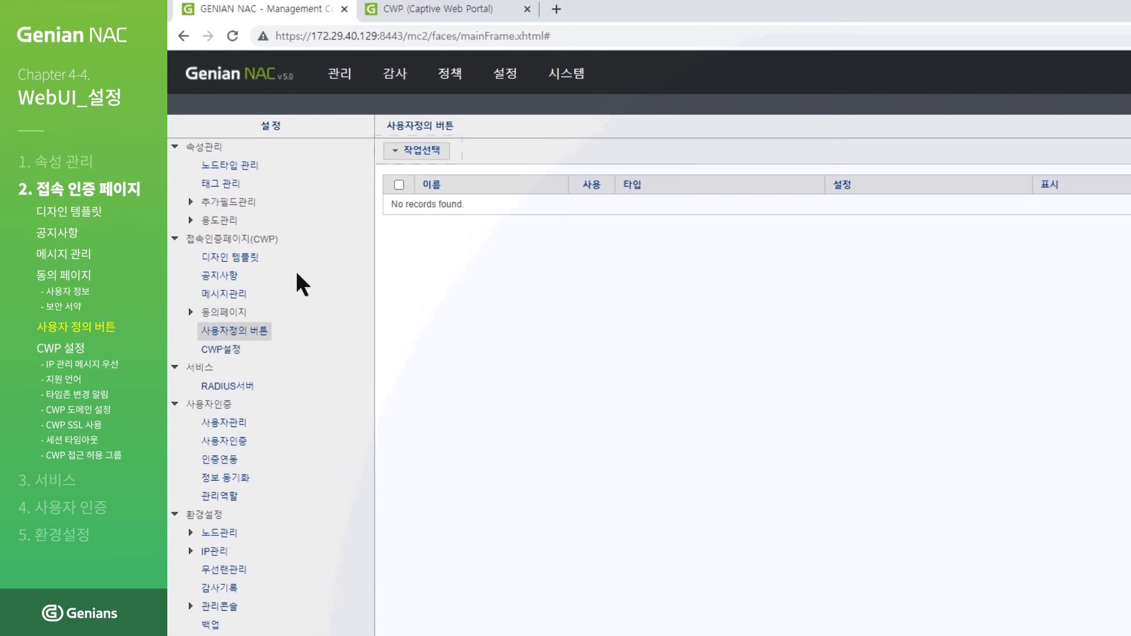
click(421, 152)
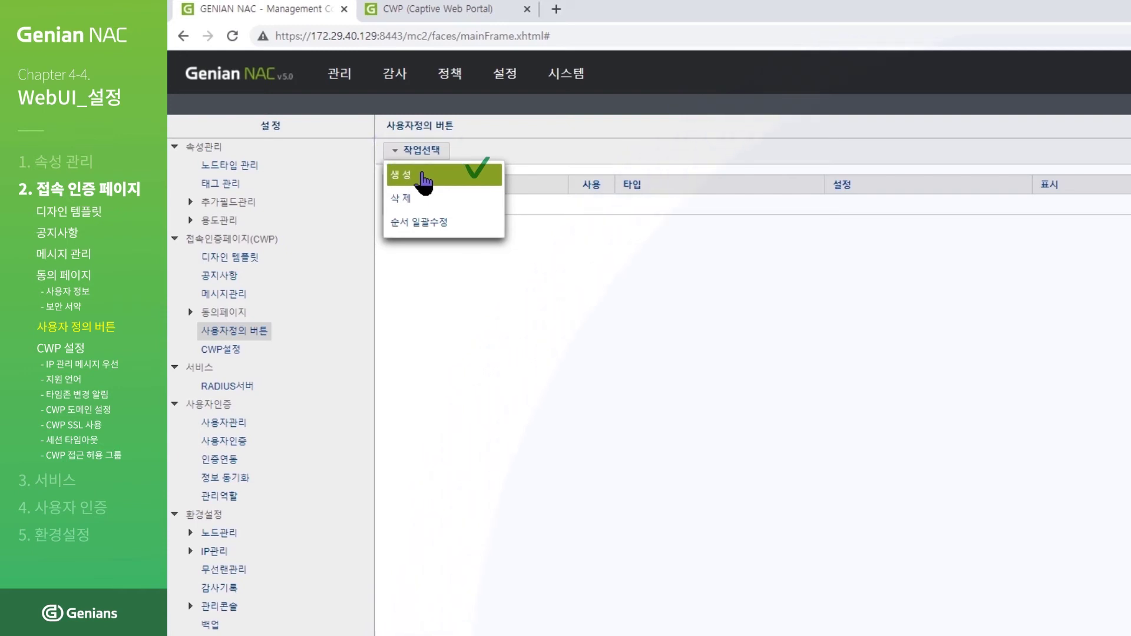
click(424, 179)
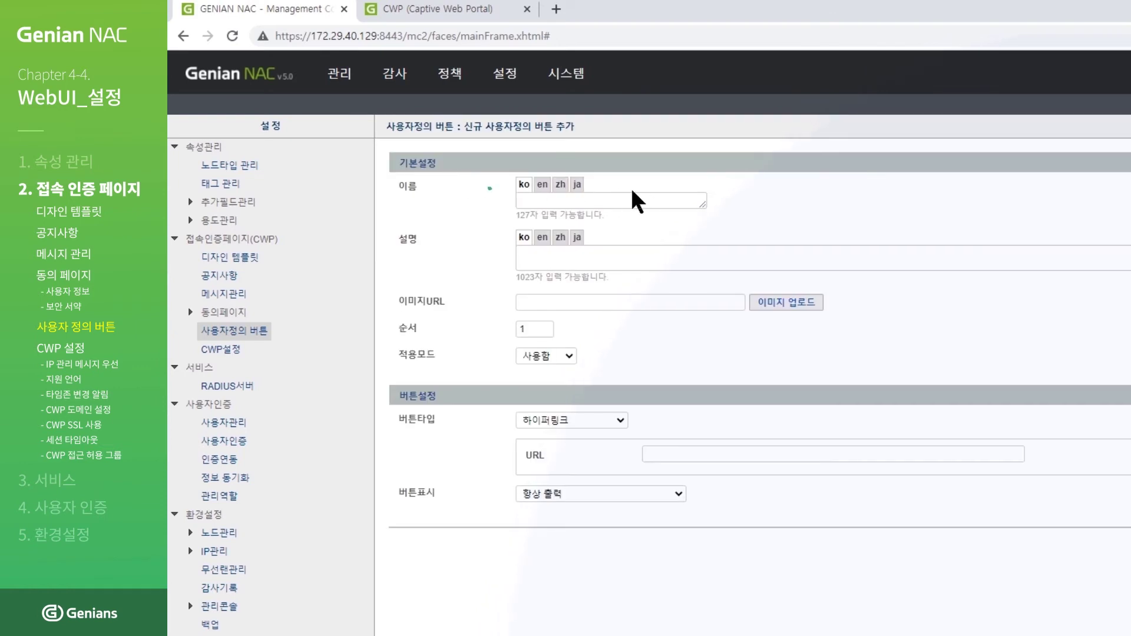
Step: Name the button '사용자정의 버튼 생성 테스트' and set its button type to 다운로드
click(672, 196)
text(사용자정의 버튼 생성 테스트)
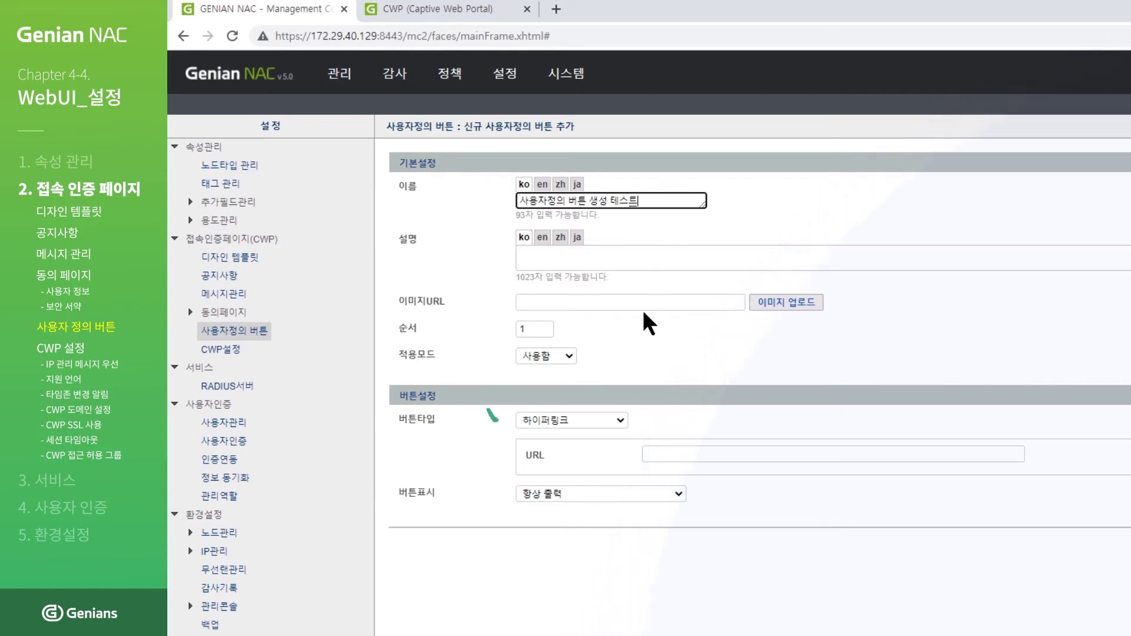
click(620, 422)
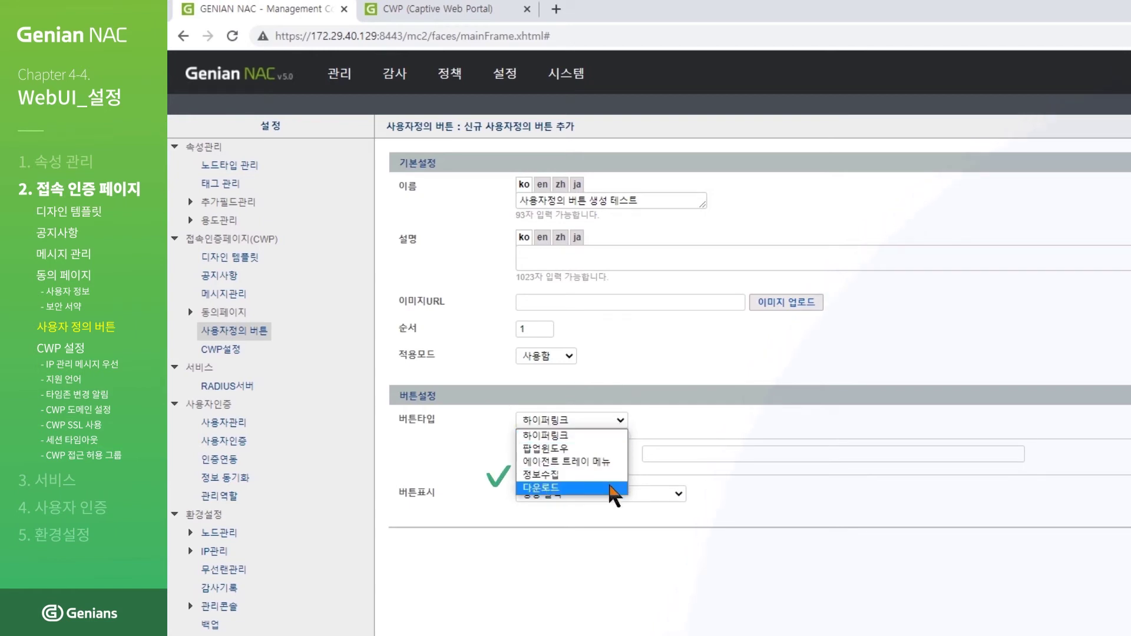
click(611, 488)
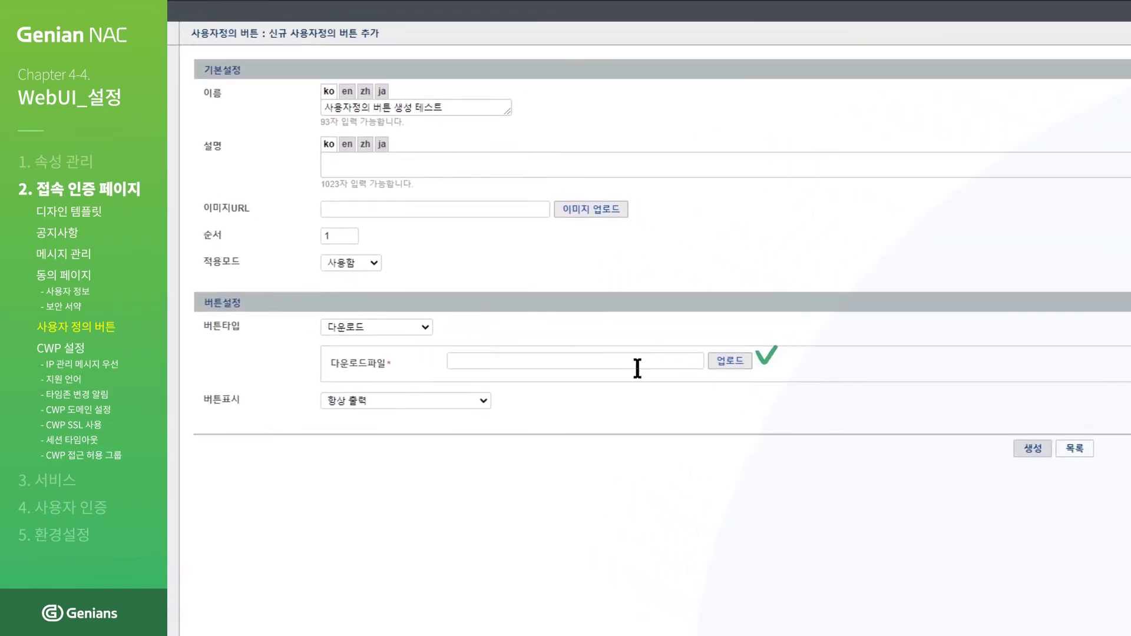
Step: Upload test_file.txt as the button's download file
click(582, 302)
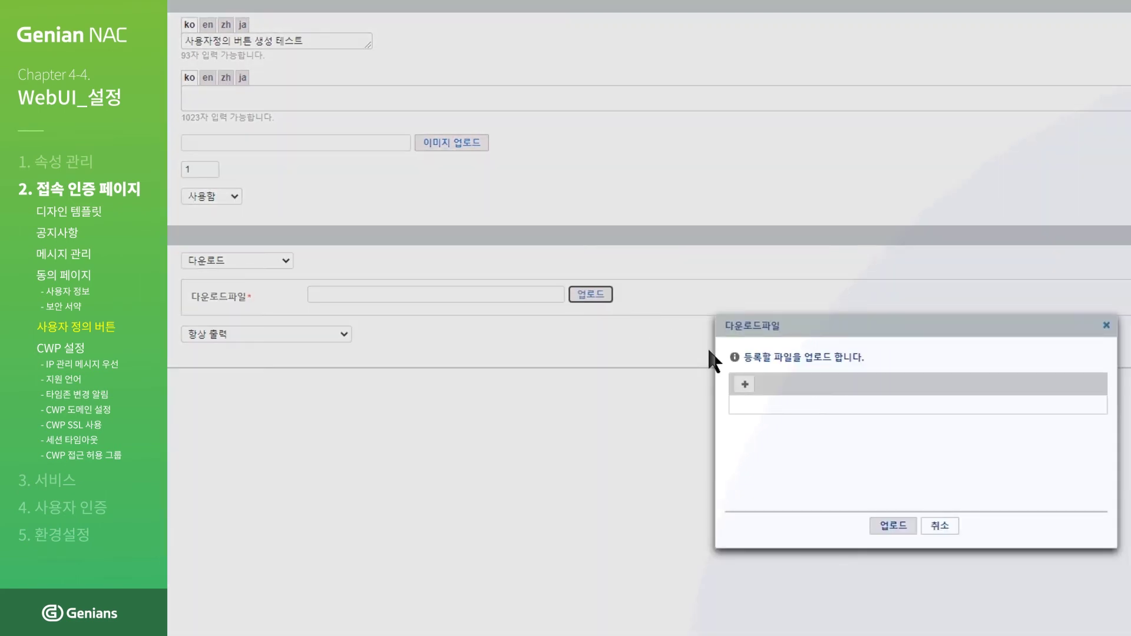
click(746, 384)
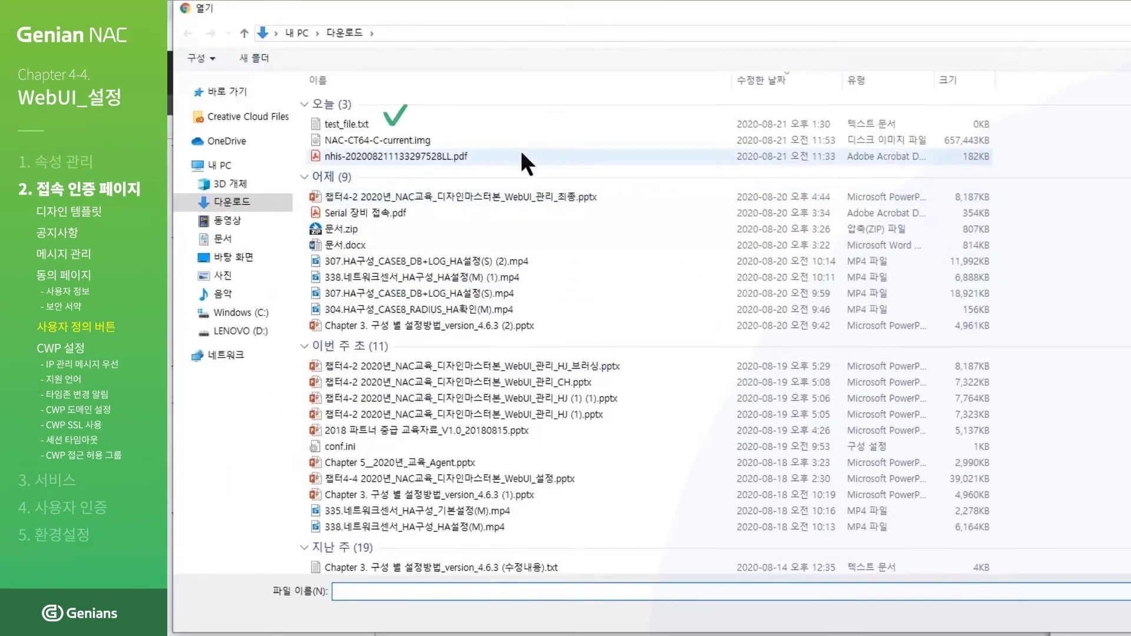
click(485, 130)
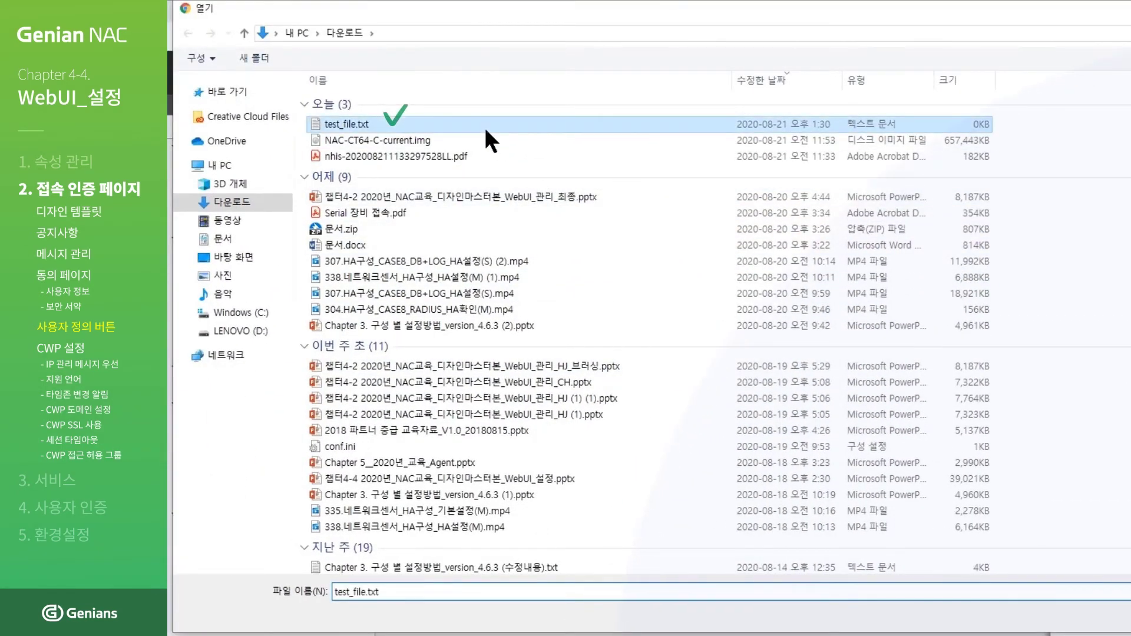
double_click(484, 126)
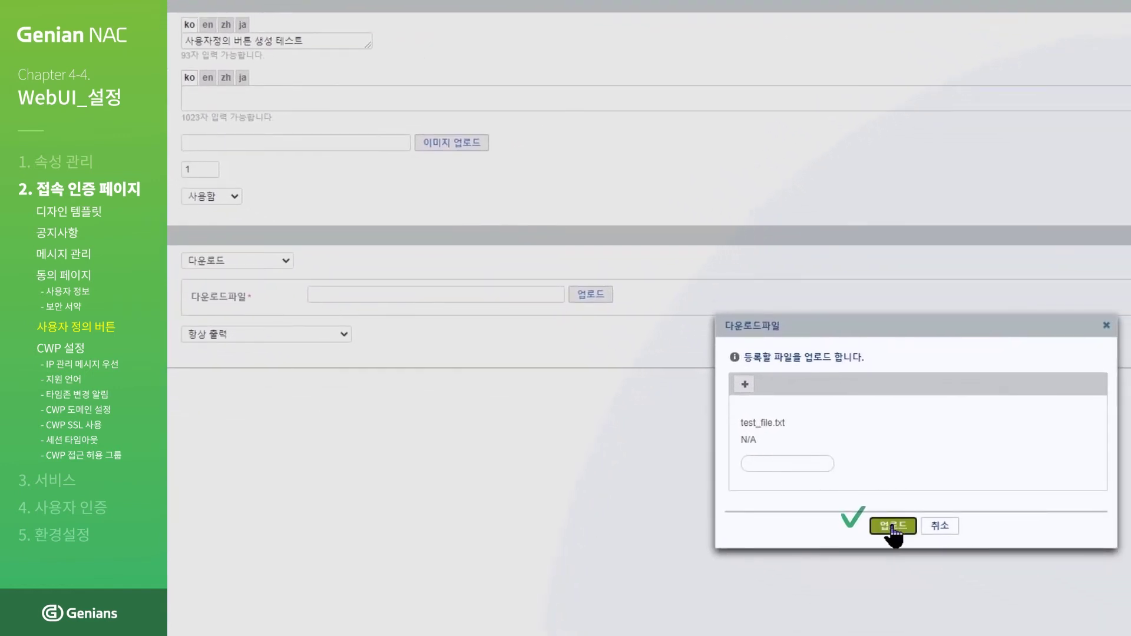
click(892, 526)
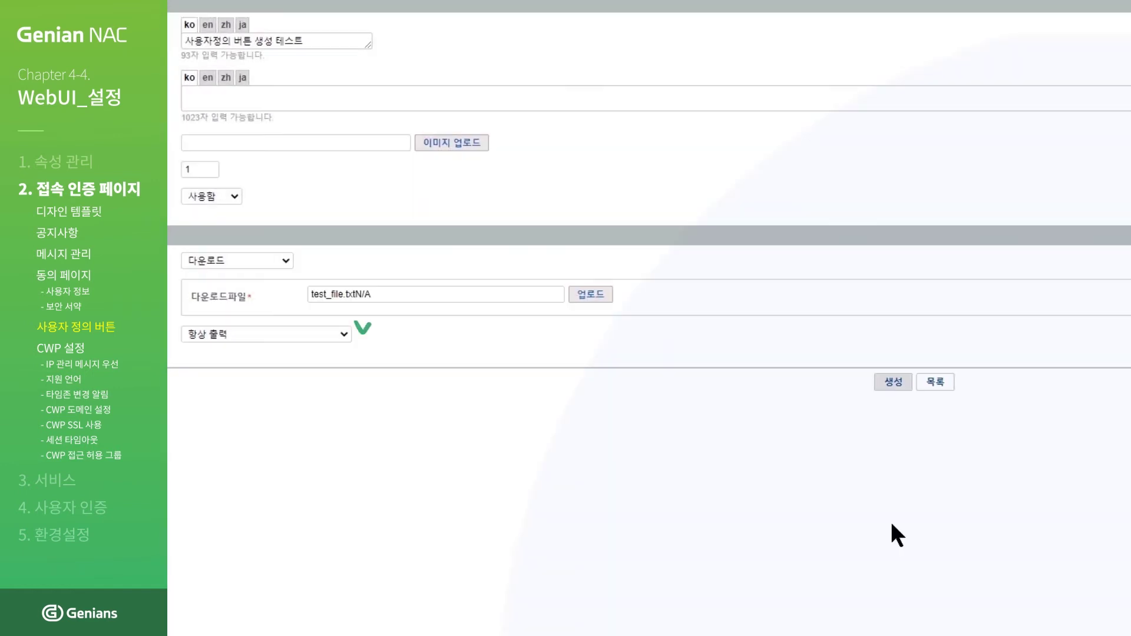
Step: Keep the display option at 항상, save the button, and view the captive web portal page
click(321, 334)
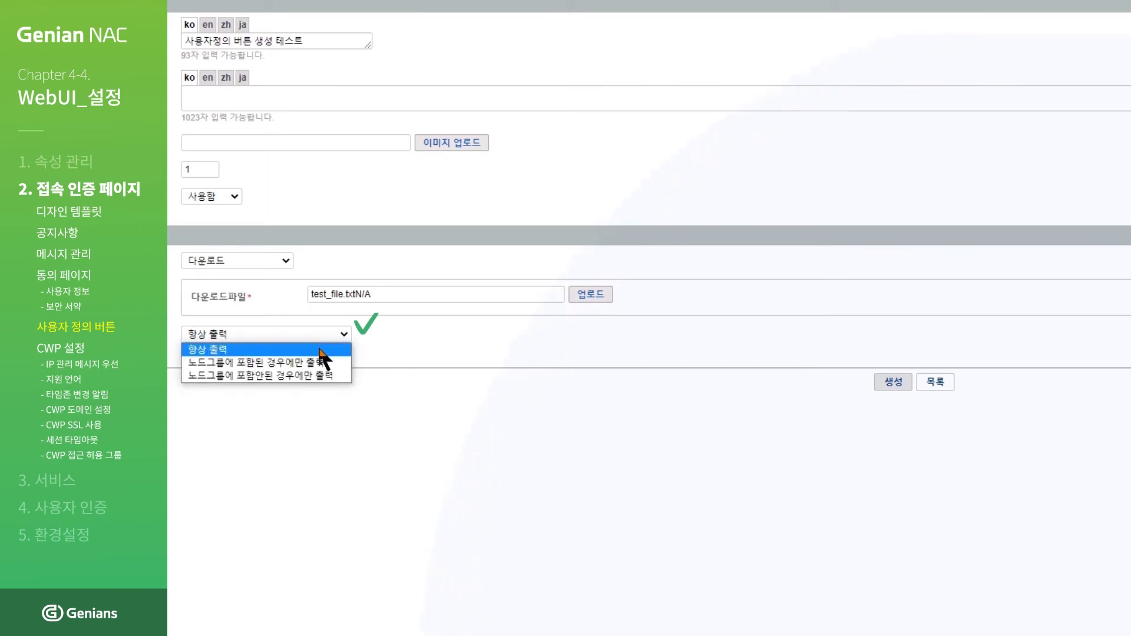
click(320, 348)
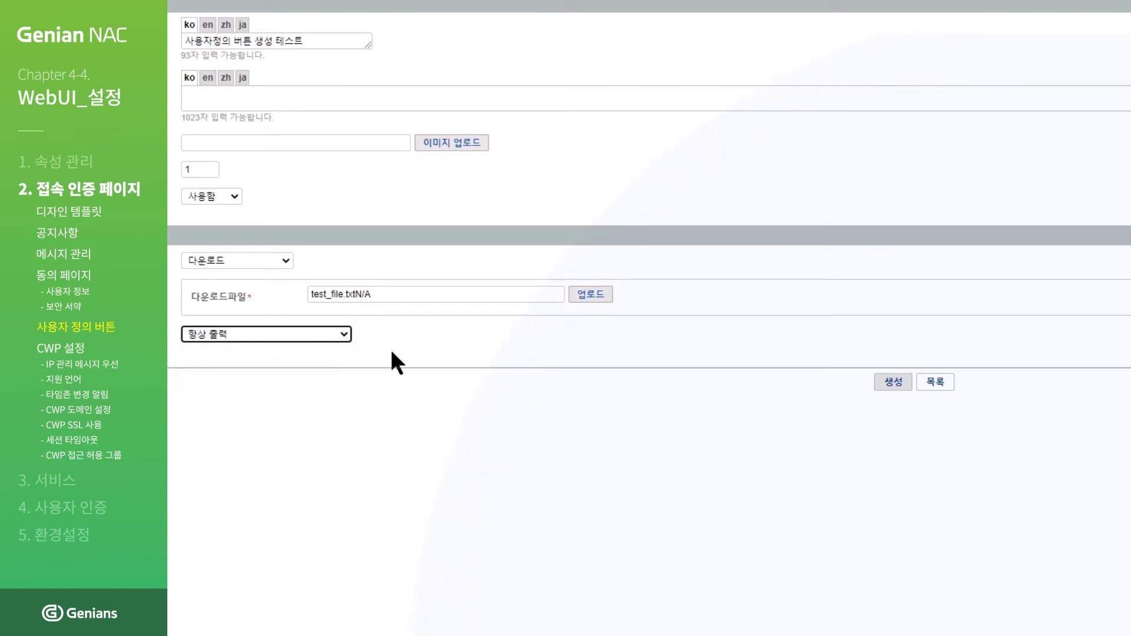
click(892, 383)
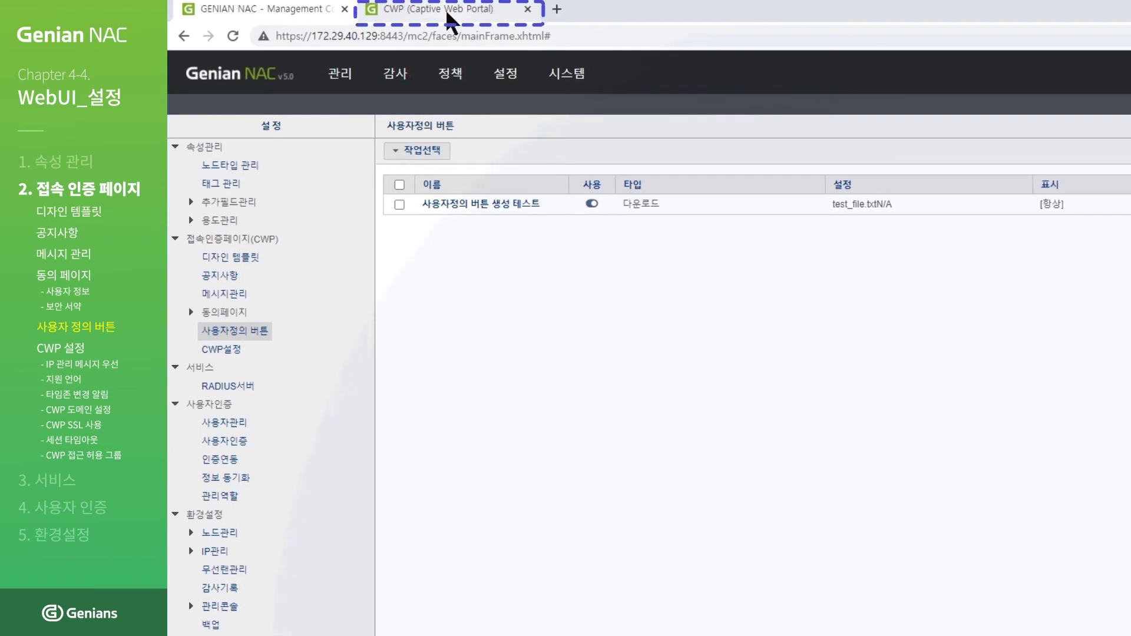
click(451, 13)
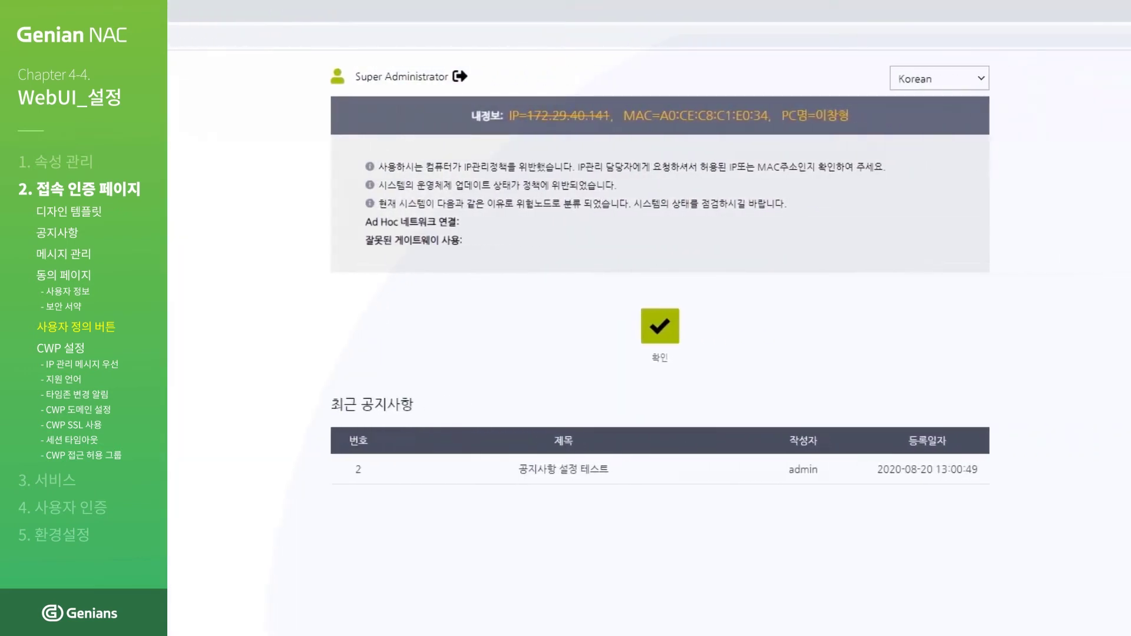